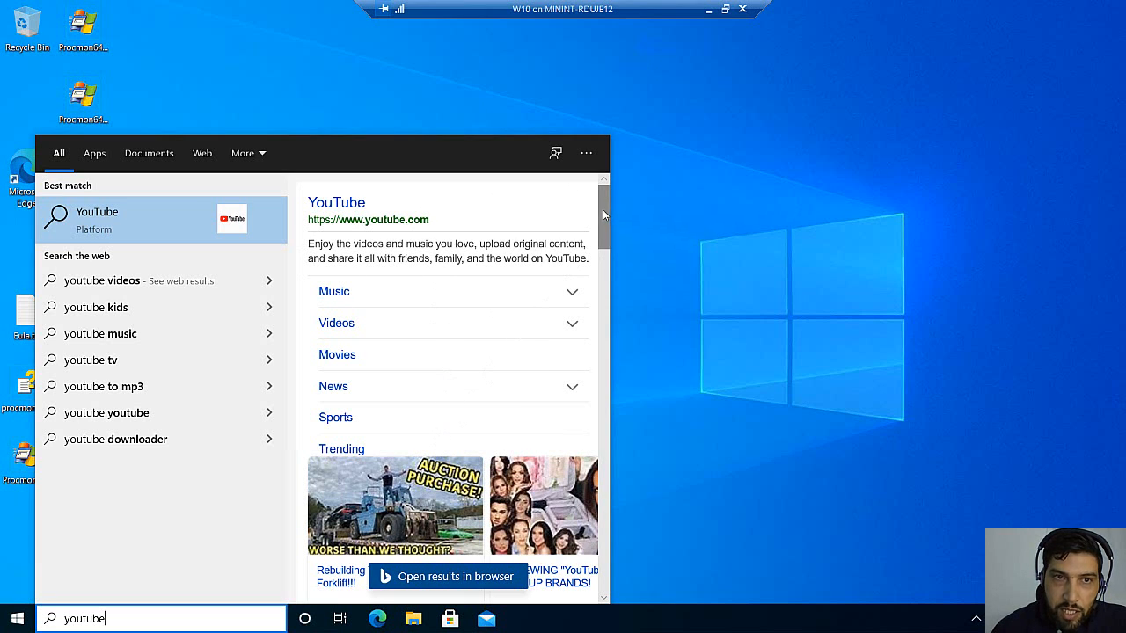
# Examine the web results in Windows search for "youtube", including the site links, related platforms and news, and close the search
pyautogui.scroll(-3, 604, 265)
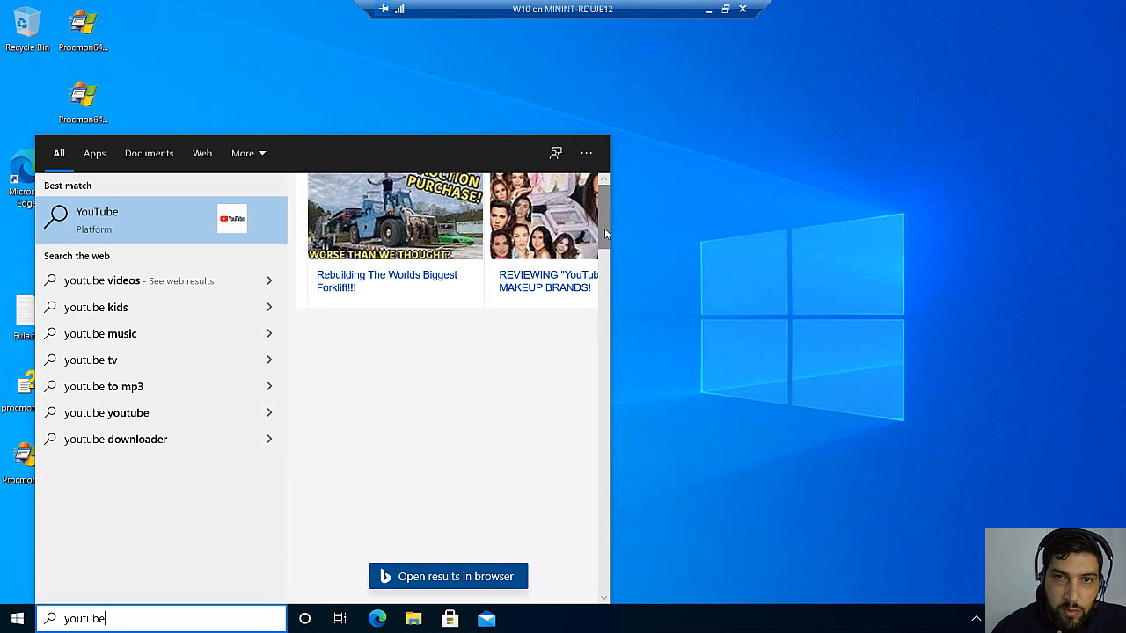
pyautogui.scroll(3, 604, 280)
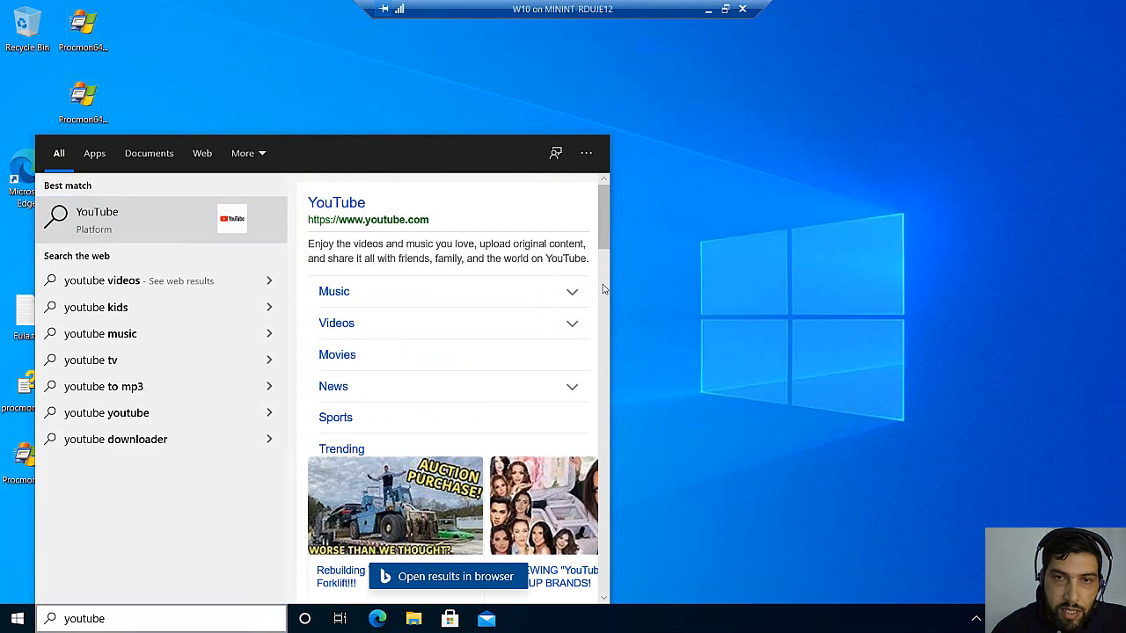
pyautogui.scroll(-4, 603, 288)
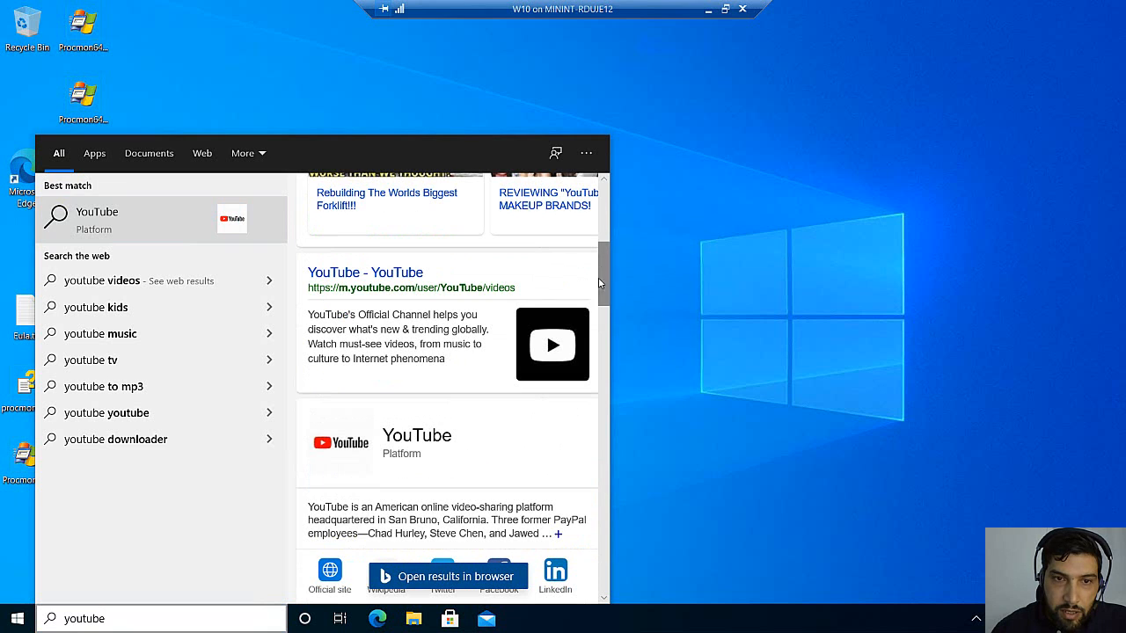
pyautogui.scroll(-8, 599, 313)
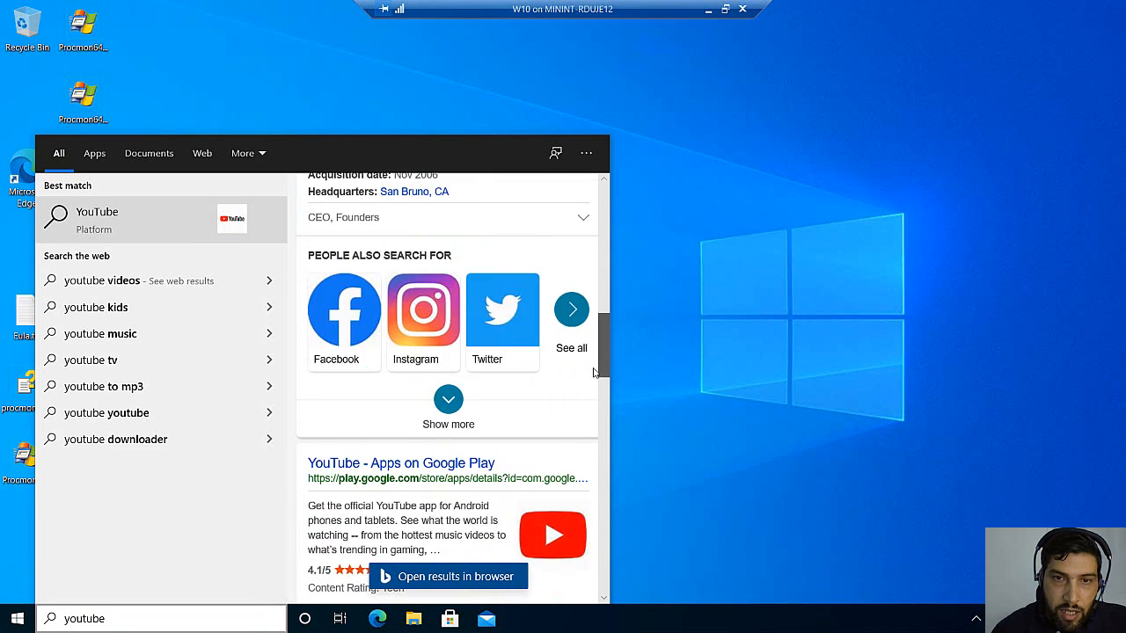
pyautogui.scroll(-8, 594, 422)
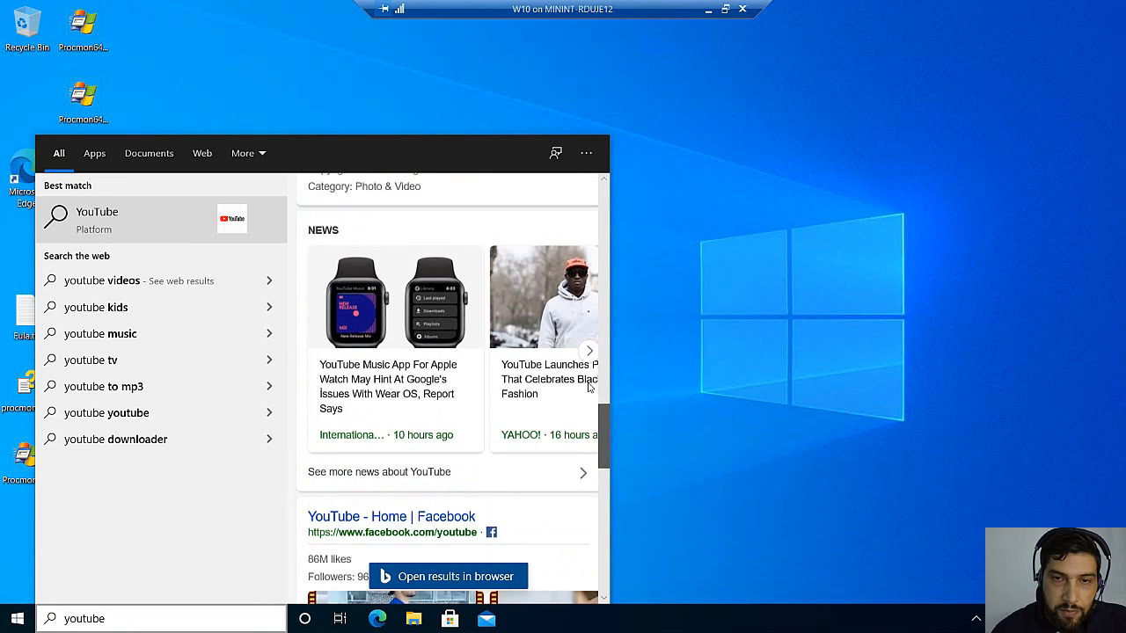
pyautogui.scroll(15, 595, 422)
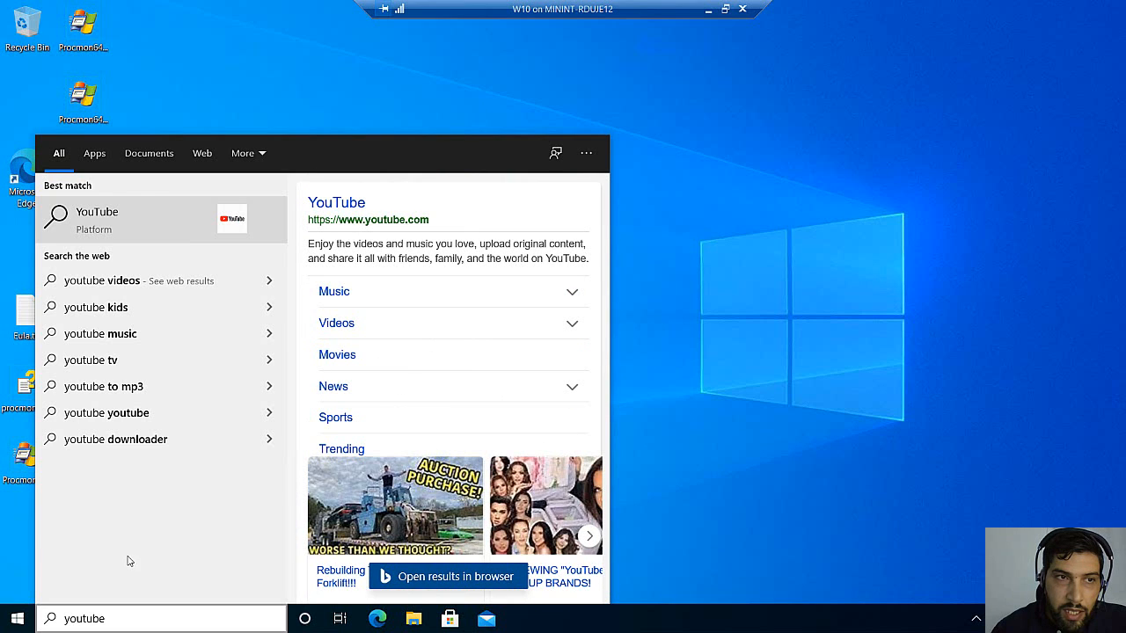
pyautogui.click(138, 619)
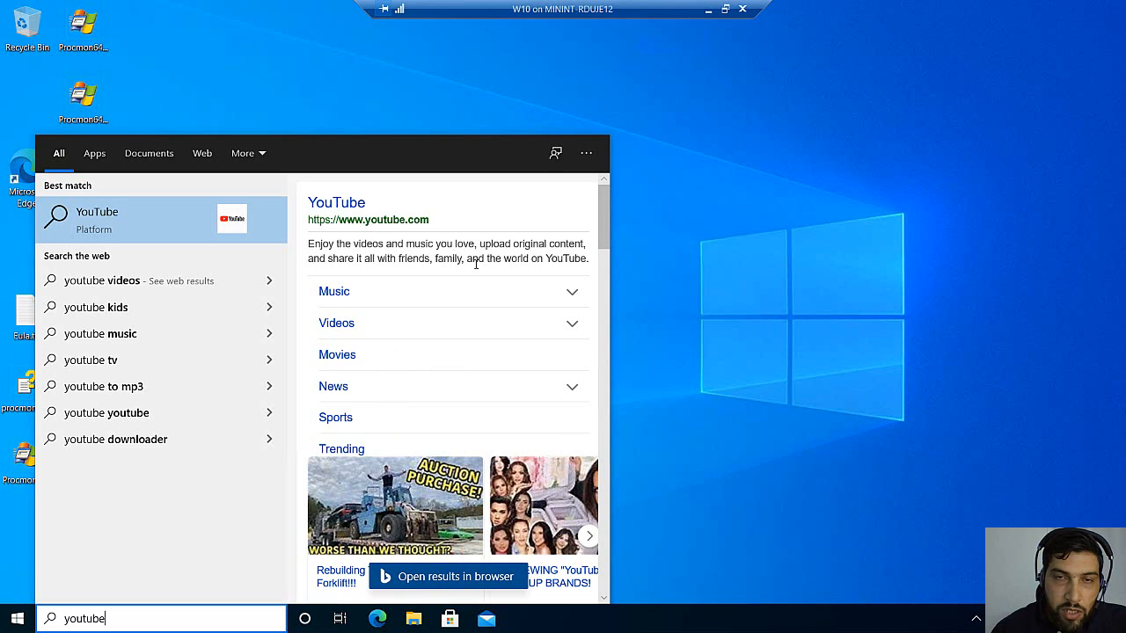
pyautogui.press('Escape')
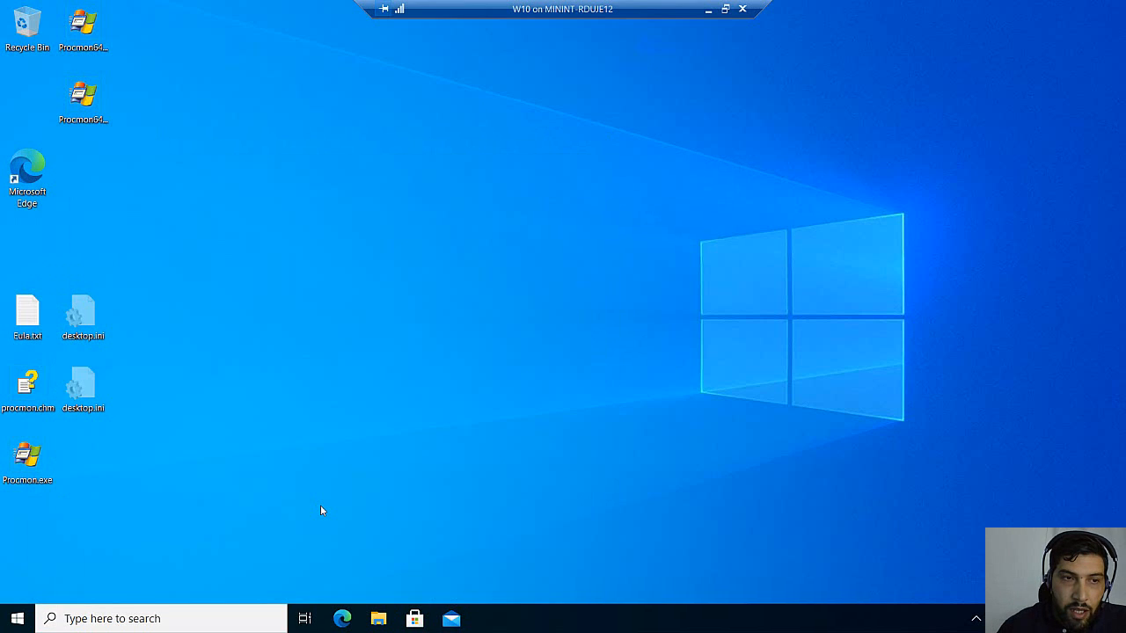
# Search Windows for "youtube" to check which results are offered, and close the search
pyautogui.click(182, 620)
pyautogui.write('yo')
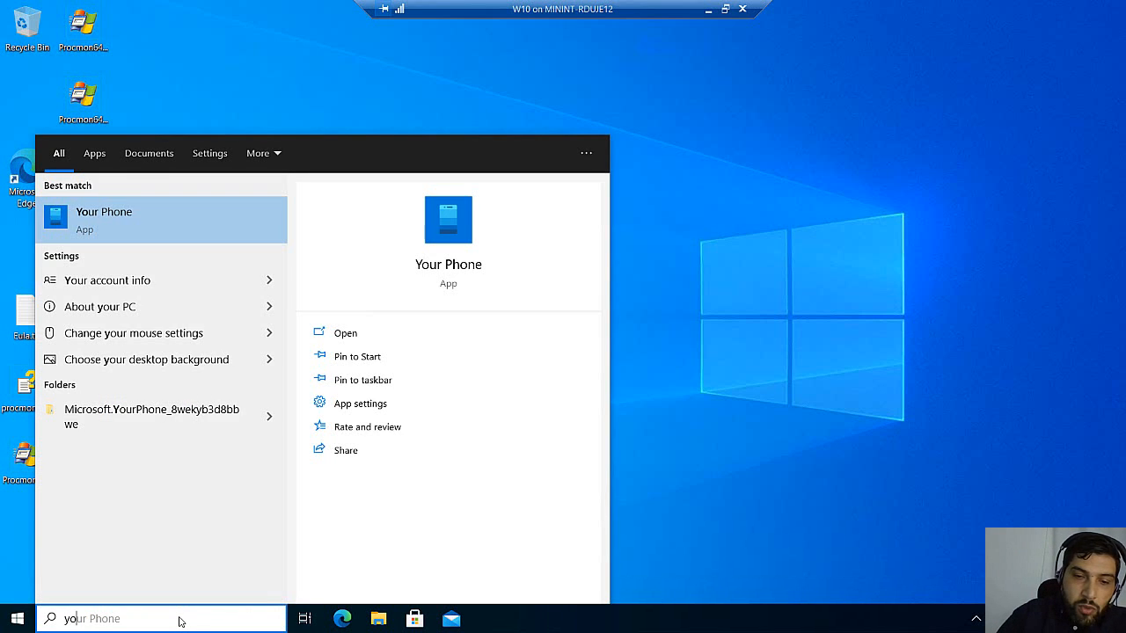
pyautogui.write('utube')
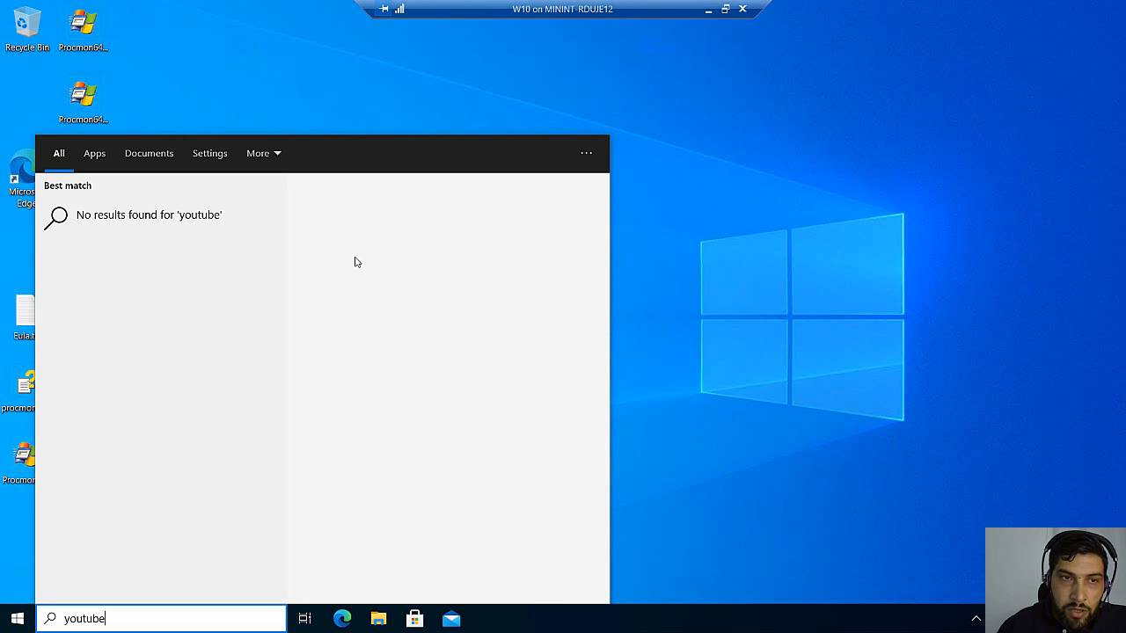
pyautogui.click(642, 179)
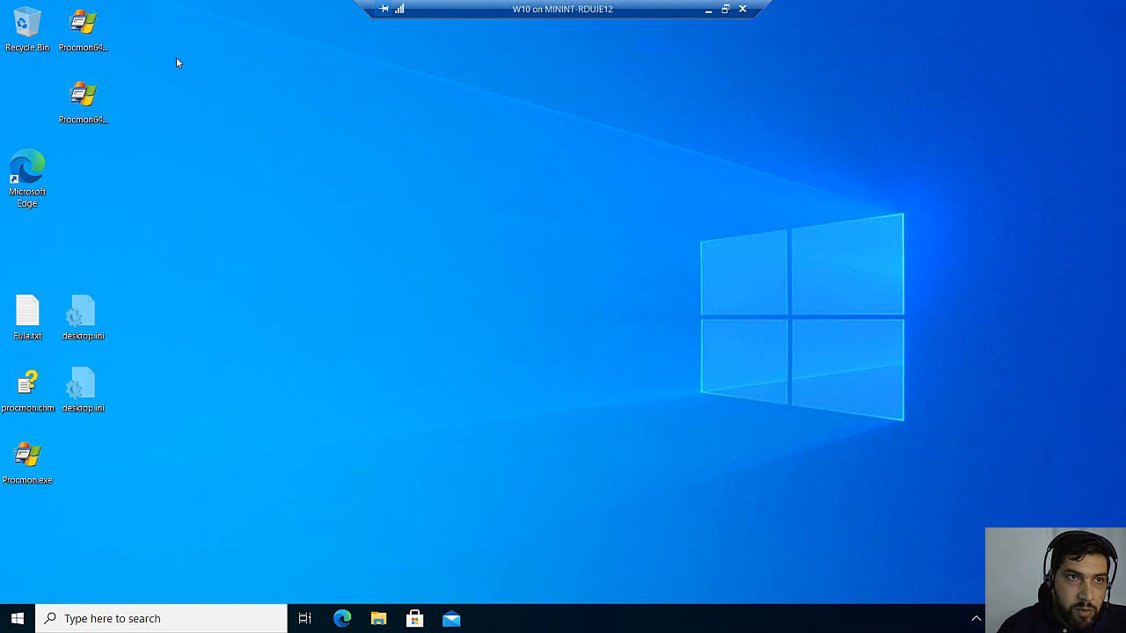
# Run Procmon64.exe from the desktop as administrator
pyautogui.rightClick(97, 46)
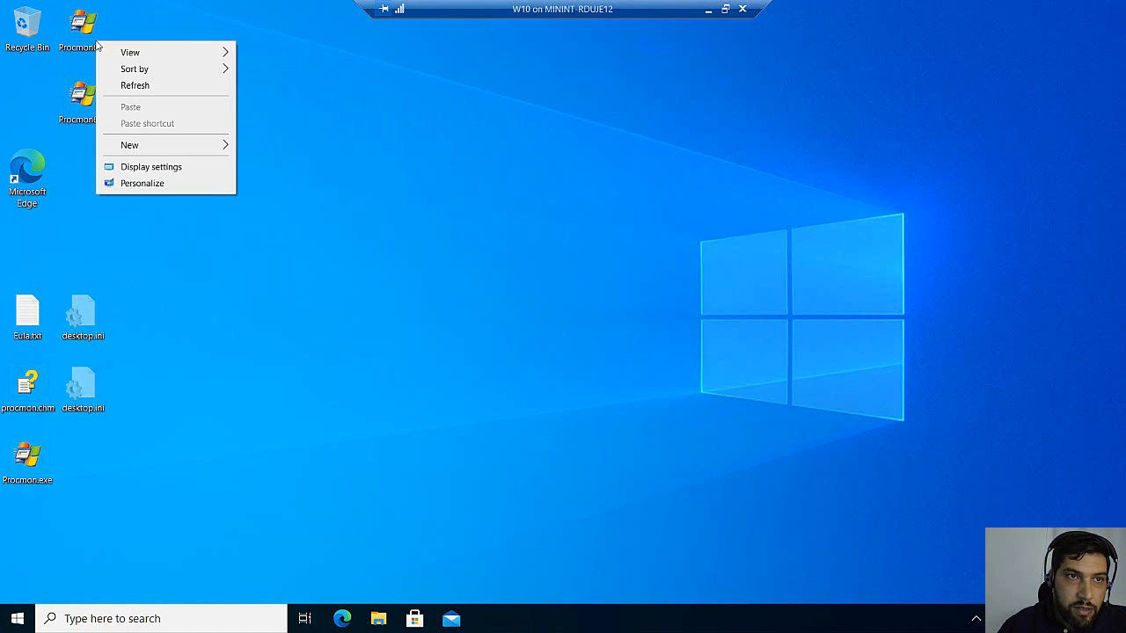
pyautogui.click(85, 44)
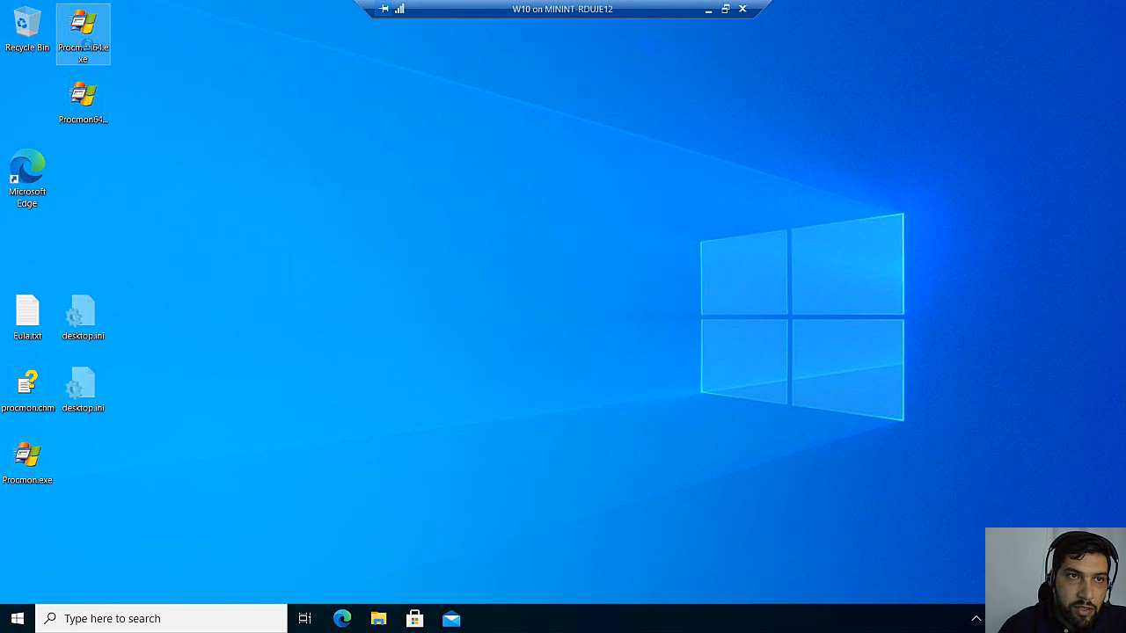
pyautogui.rightClick(85, 46)
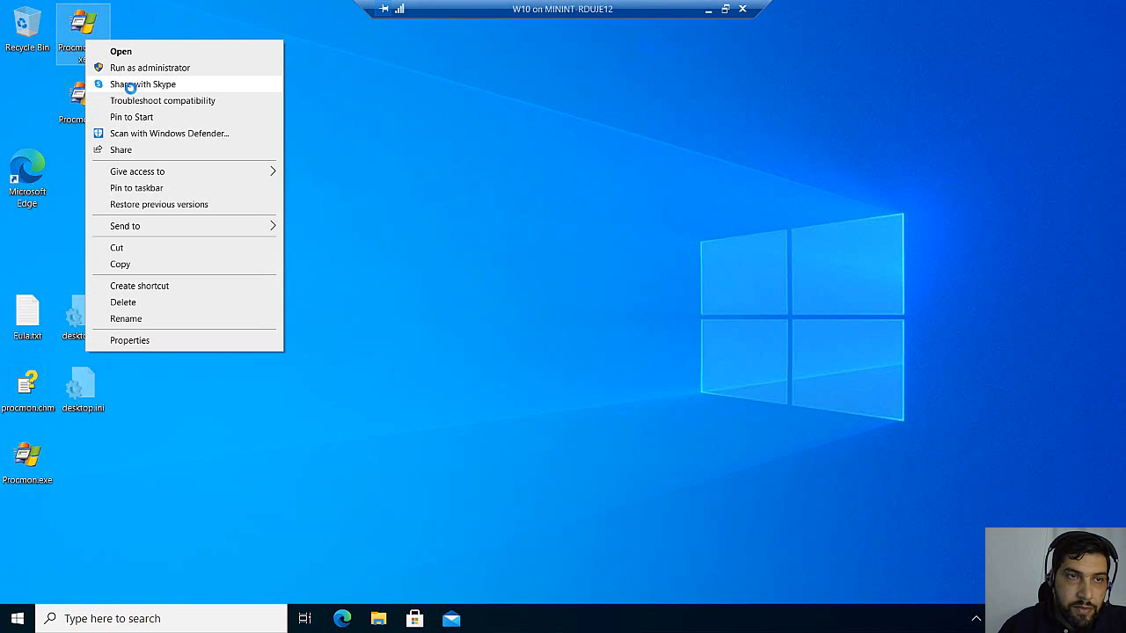
pyautogui.click(197, 69)
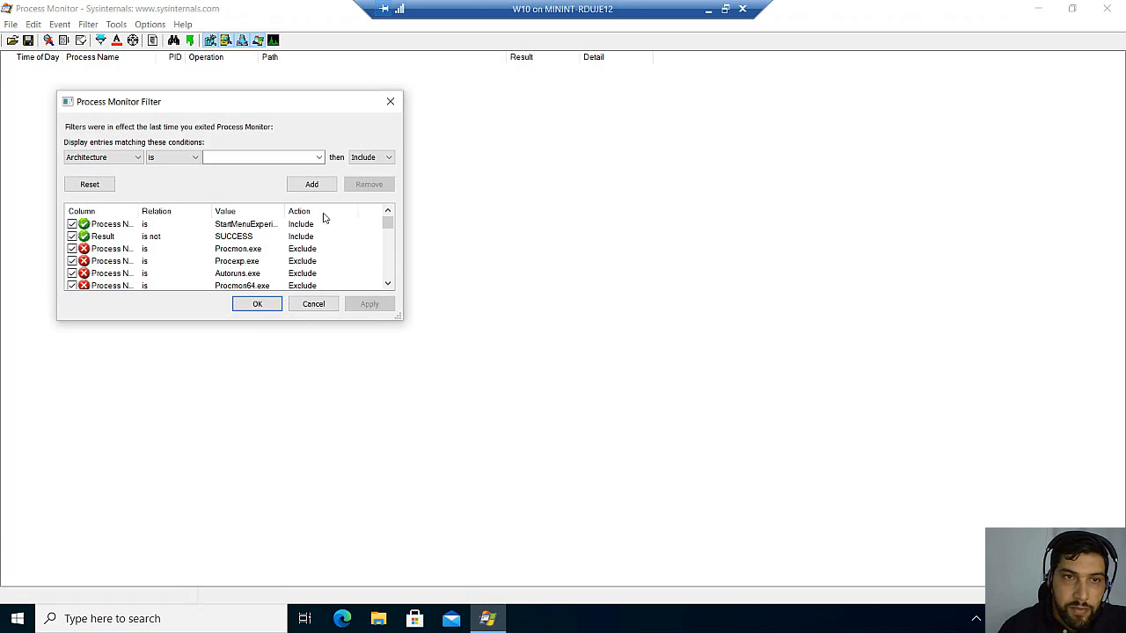
# Reset the Process Monitor filter to its default conditions and apply it
pyautogui.click(109, 186)
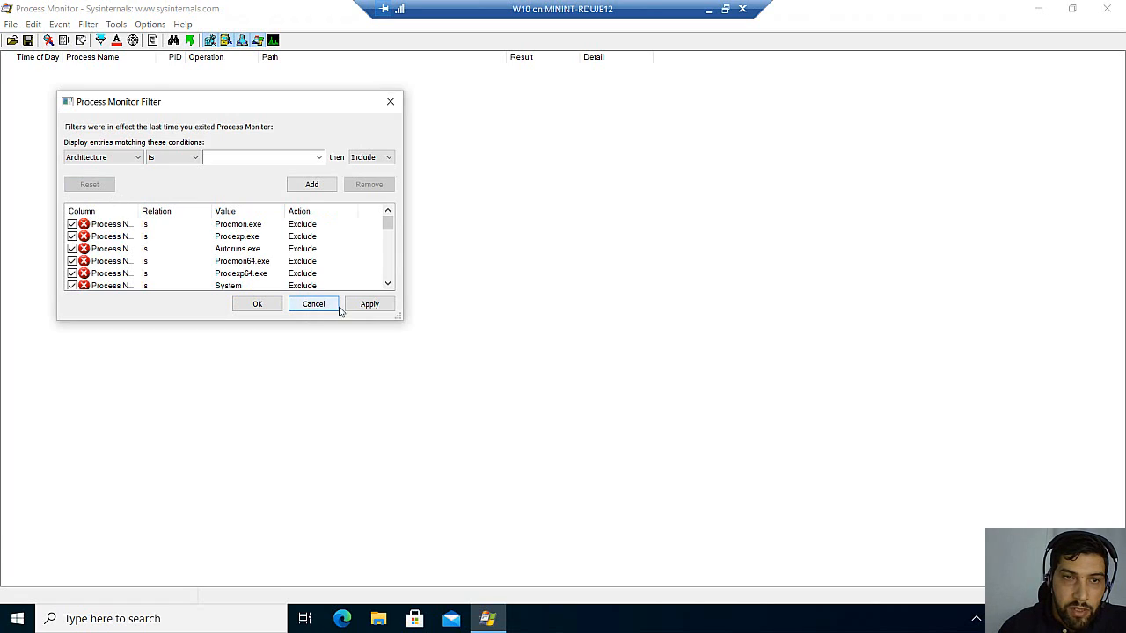
pyautogui.click(368, 305)
pyautogui.click(258, 305)
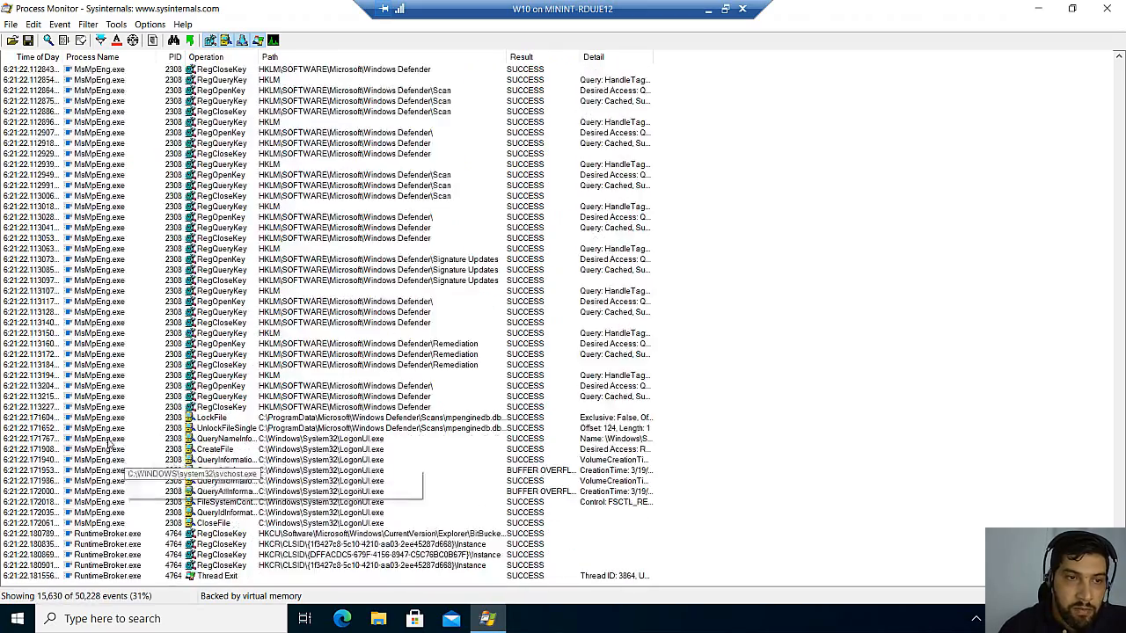
# Pause the event capture to clear all recorded events, and start a fresh capture
pyautogui.click(53, 42)
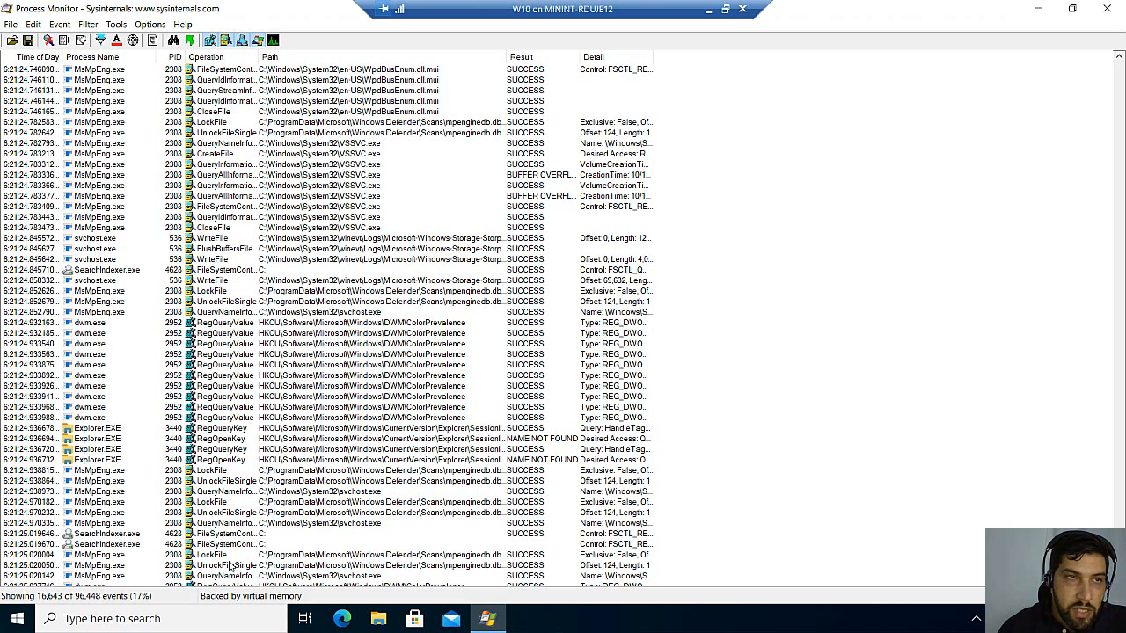
pyautogui.click(81, 41)
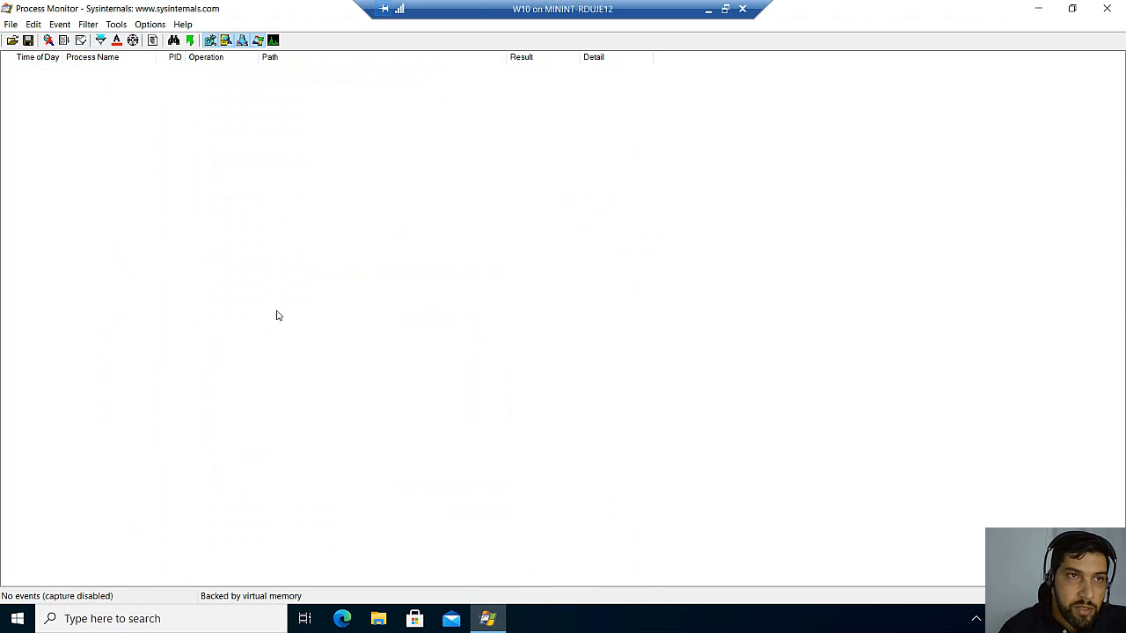
pyautogui.click(49, 41)
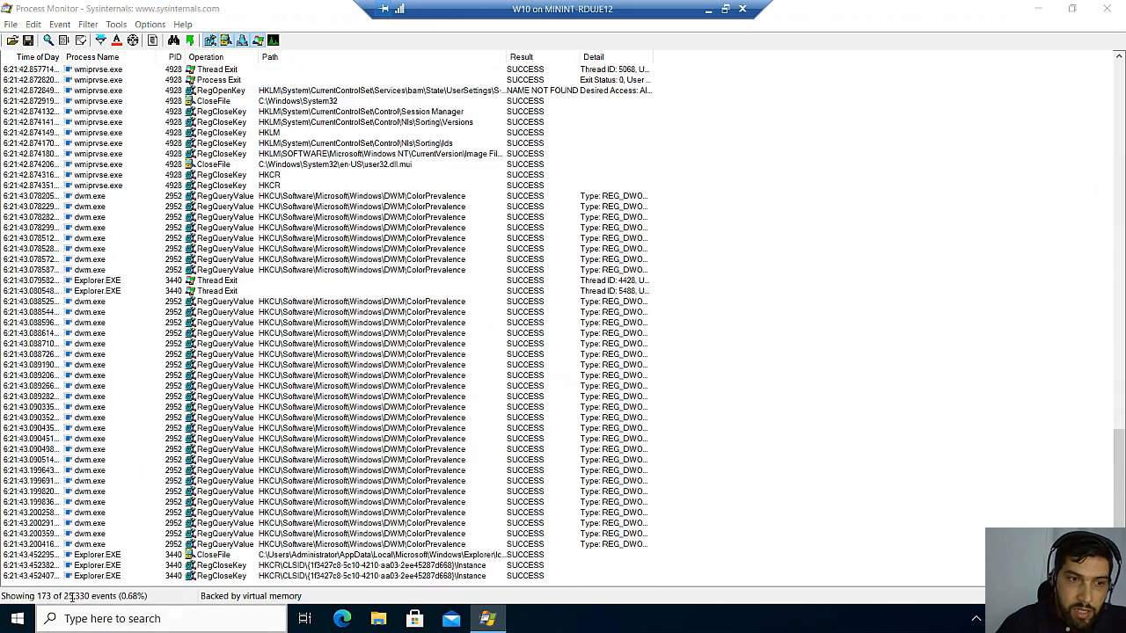
# Search Windows for "youtube" while events are being captured, and replace the query with "micrsoft"
pyautogui.click(108, 616)
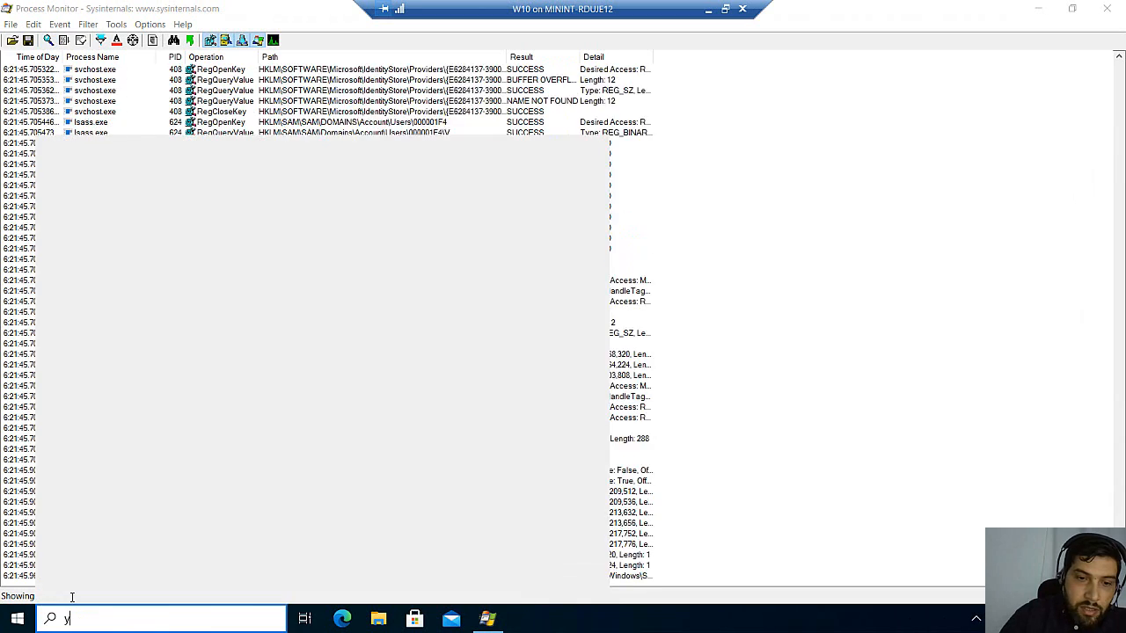
pyautogui.write('youtube')
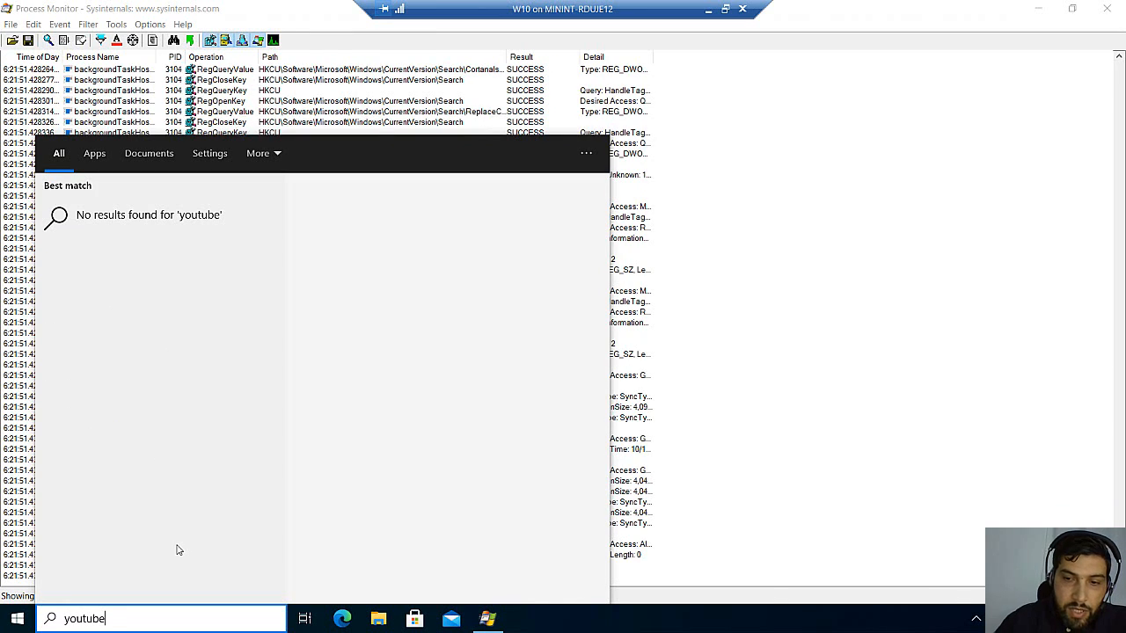
pyautogui.press('BackSpace')
pyautogui.press('BackSpace')
pyautogui.press('BackSpace')
pyautogui.press('BackSpace')
pyautogui.press('BackSpace')
pyautogui.press('BackSpace')
pyautogui.press('BackSpace')
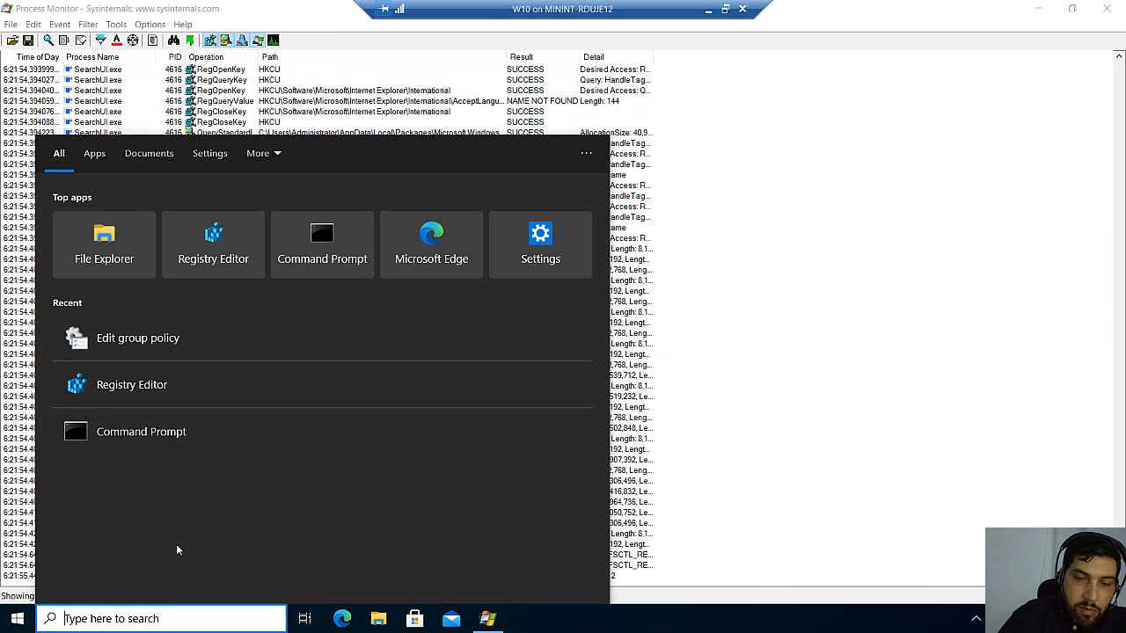
pyautogui.write('micr')
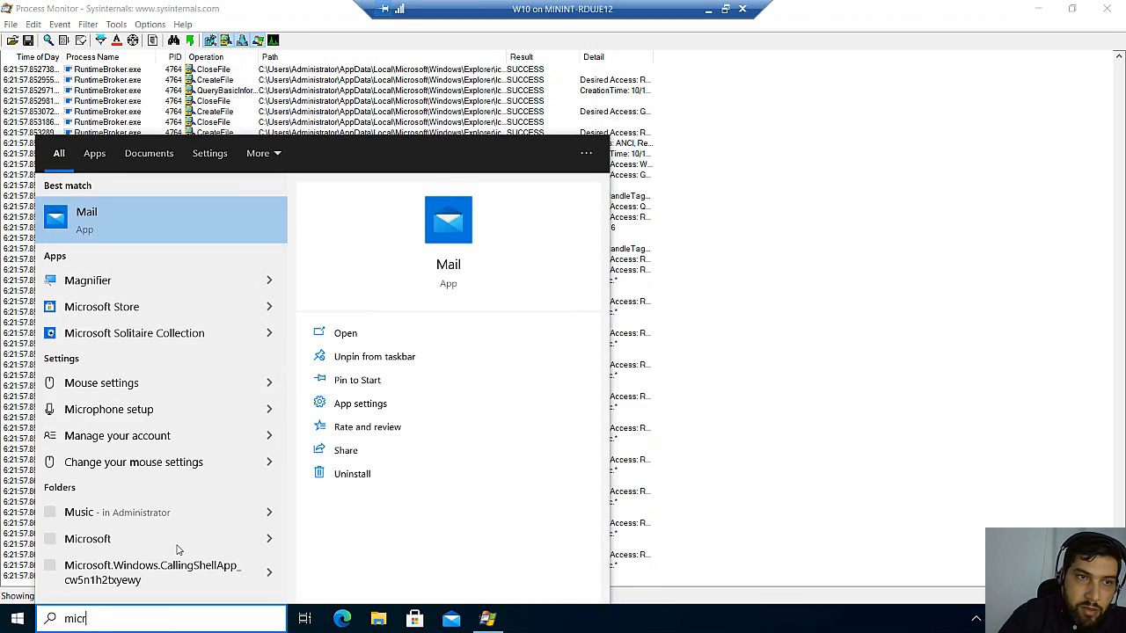
pyautogui.write('soft')
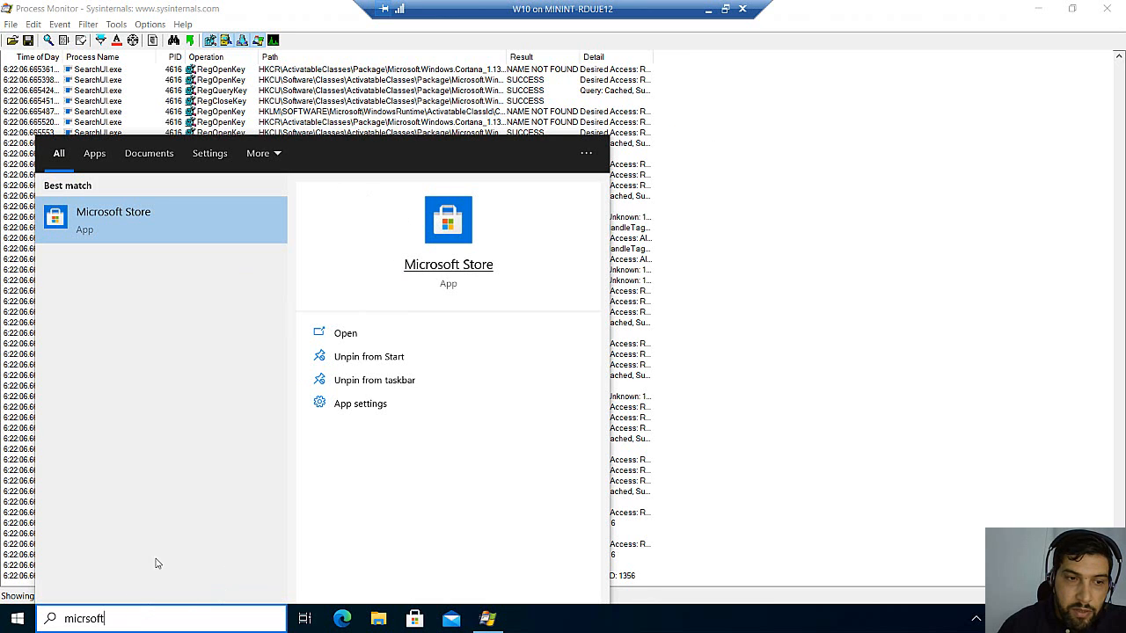
# Replace the Windows search query with "youtube" again and stop the event capture
pyautogui.moveTo(116, 621); pyautogui.dragTo(47, 621)
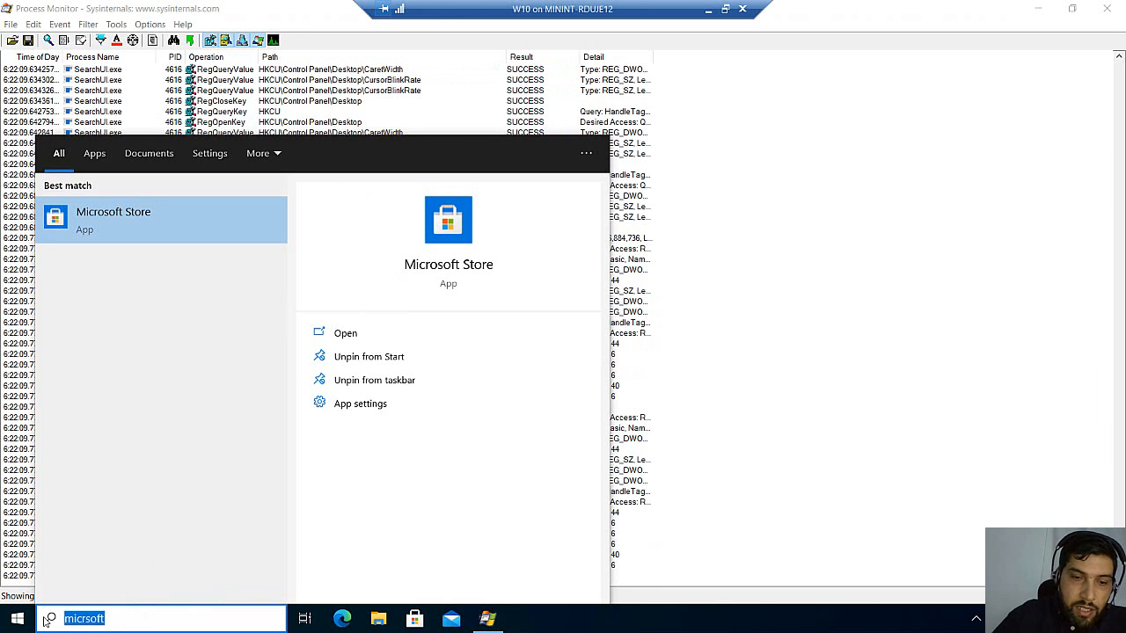
pyautogui.write('yout')
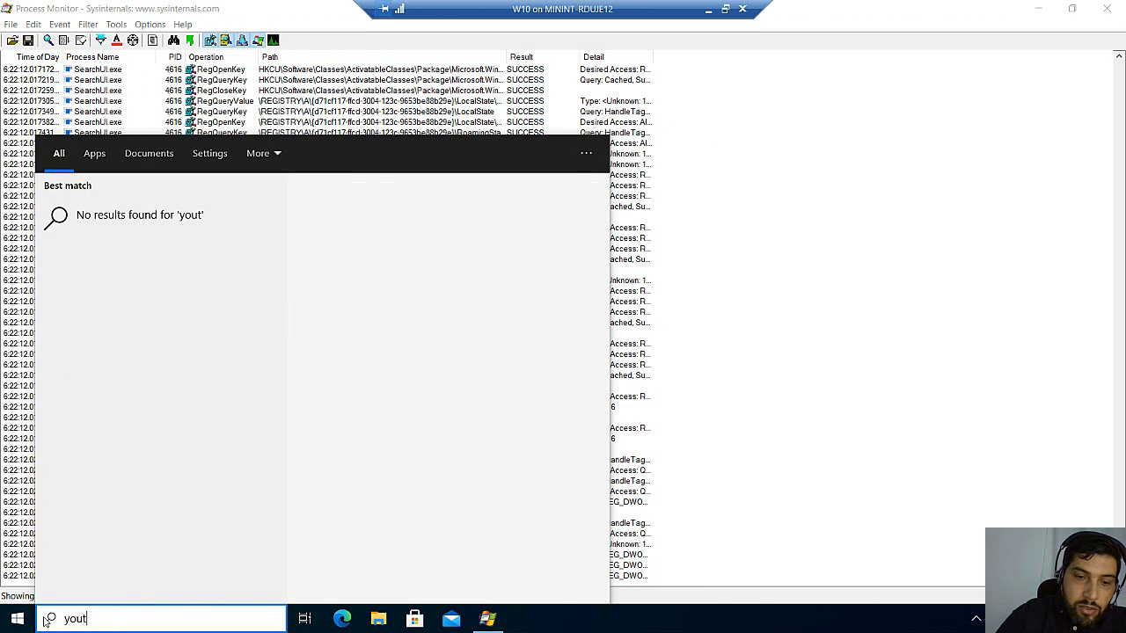
pyautogui.write('ube')
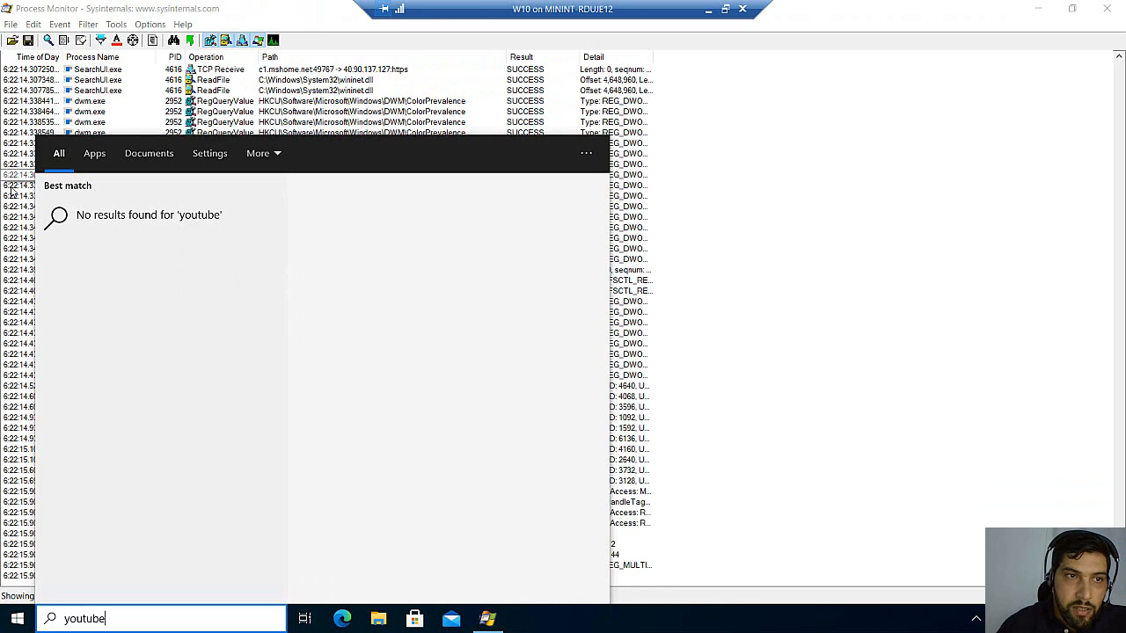
pyautogui.click(52, 49)
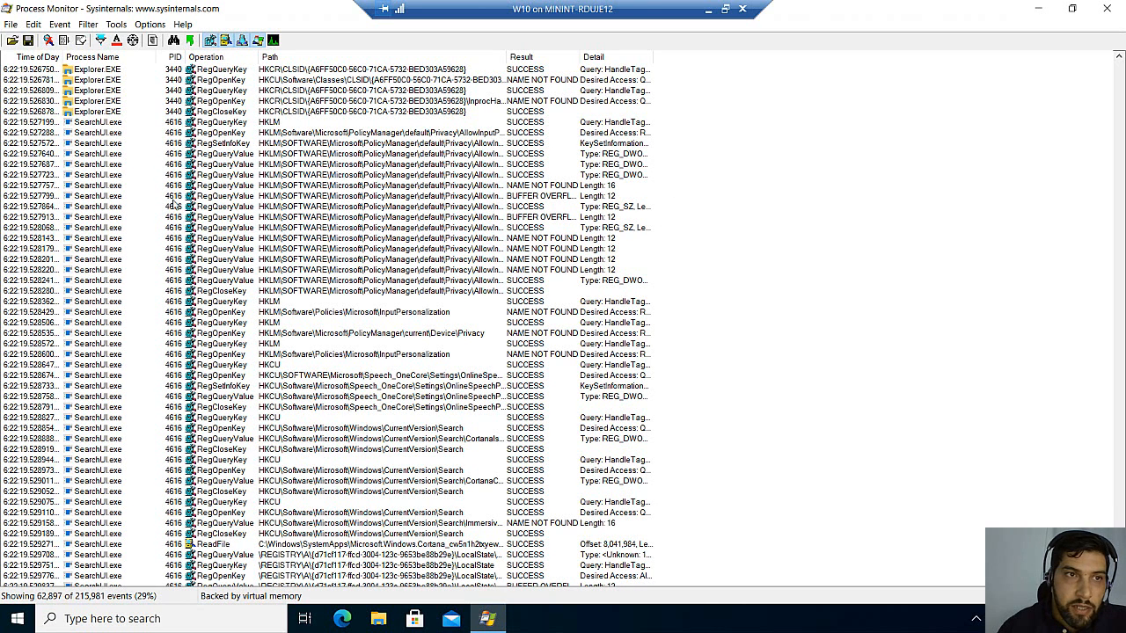
# Apply a filter that includes events whose Process Name is SearchUI.exe, and widen the Path column in the event list
pyautogui.click(91, 26)
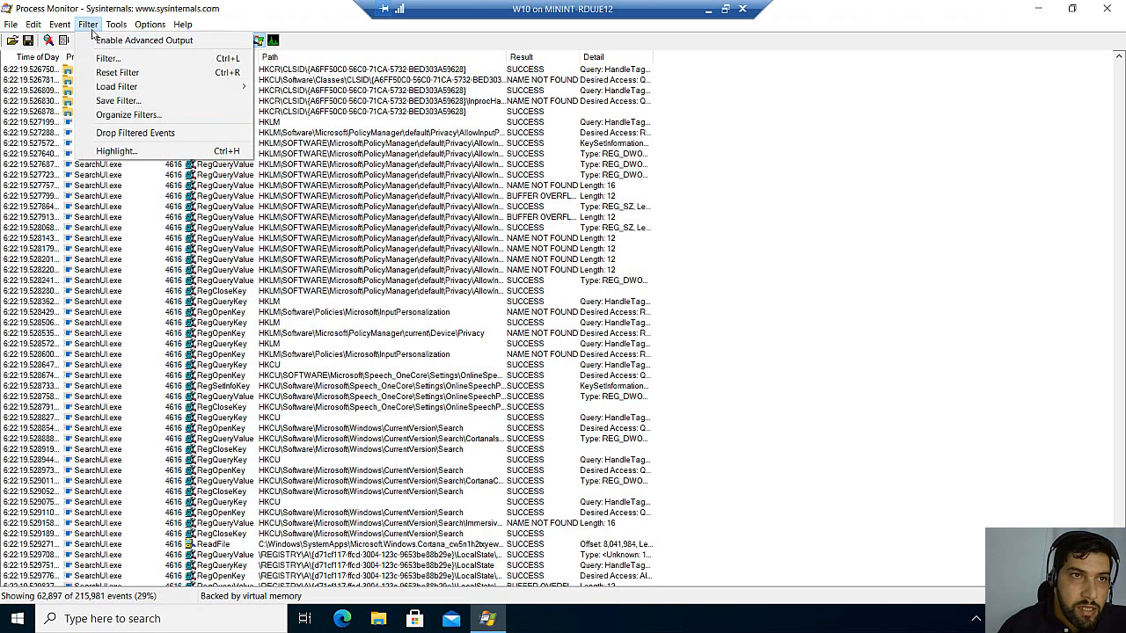
pyautogui.click(104, 59)
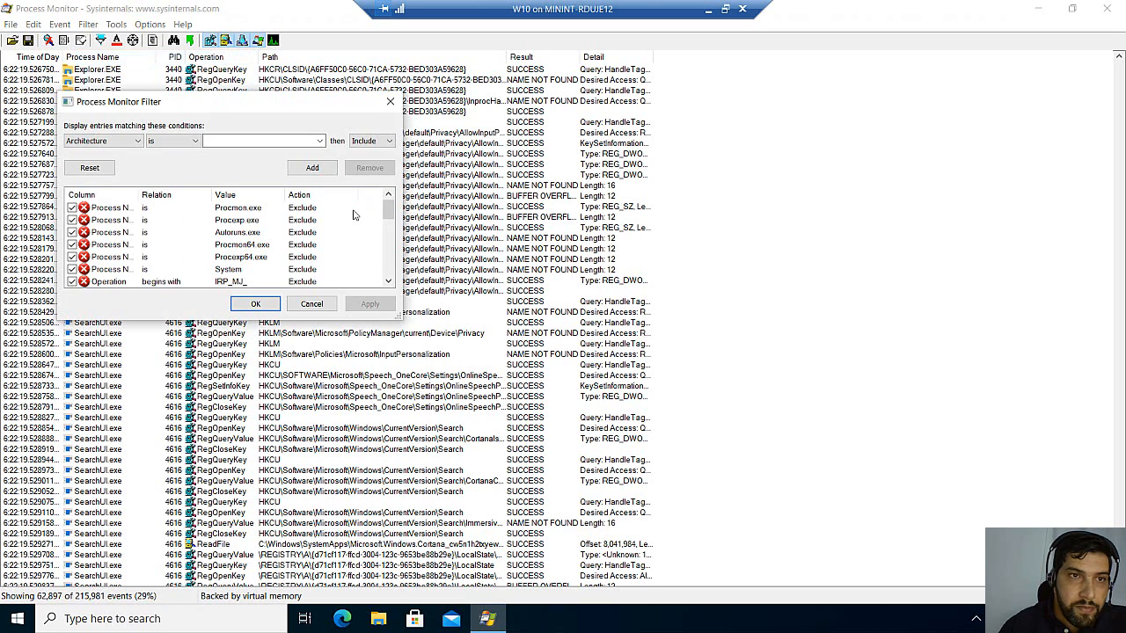
pyautogui.moveTo(256, 104); pyautogui.dragTo(570, 170)
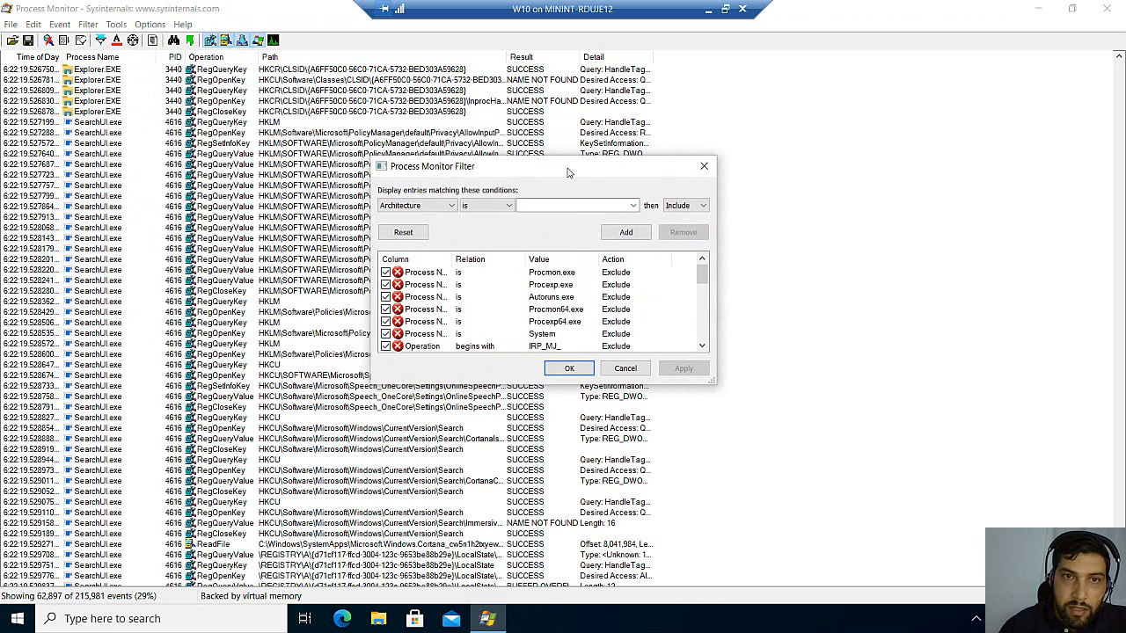
pyautogui.click(434, 207)
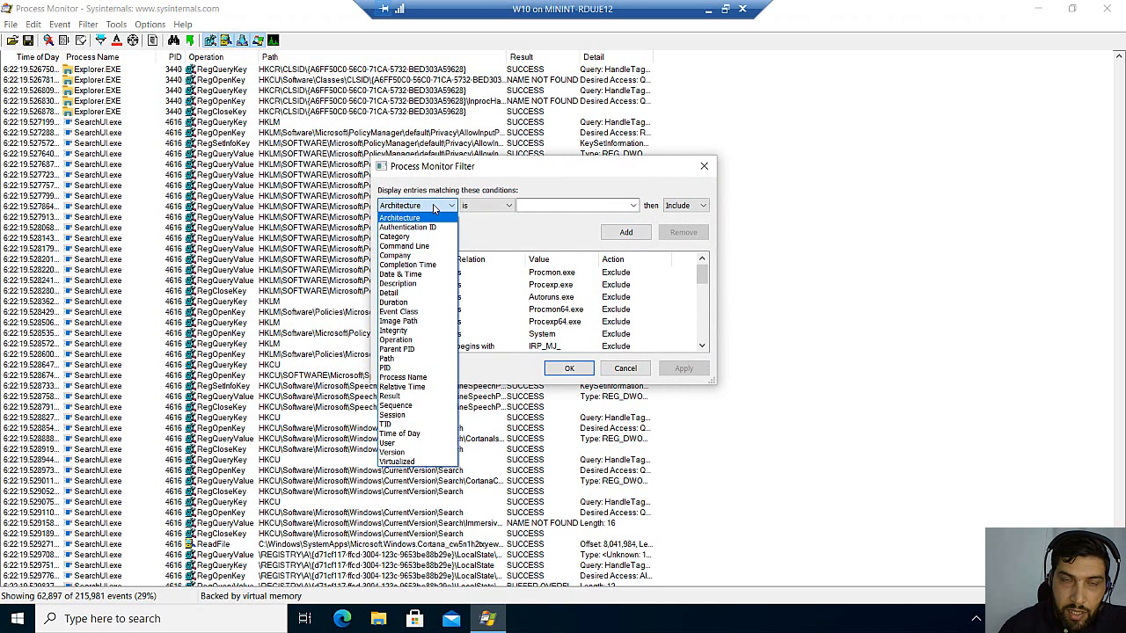
pyautogui.click(414, 379)
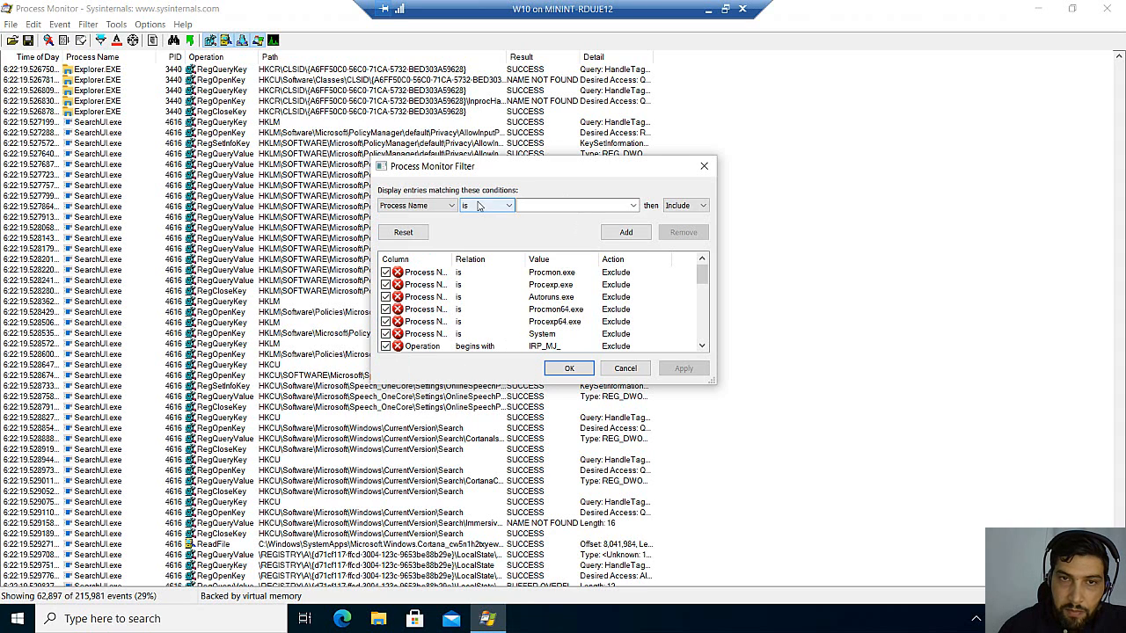
pyautogui.click(633, 205)
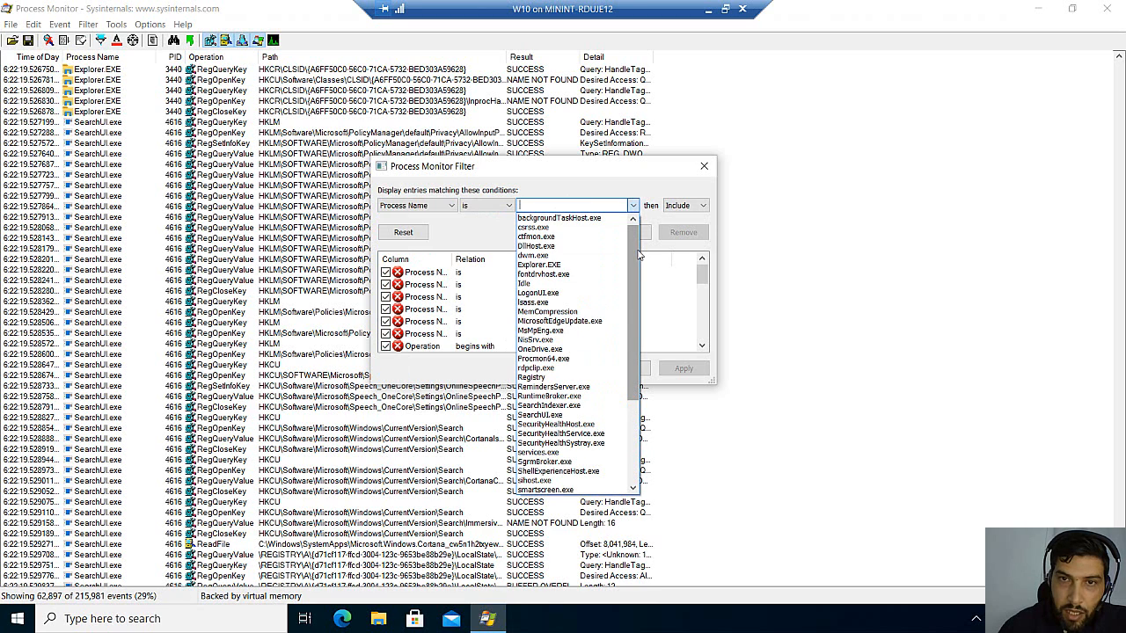
pyautogui.moveTo(637, 261); pyautogui.dragTo(630, 317)
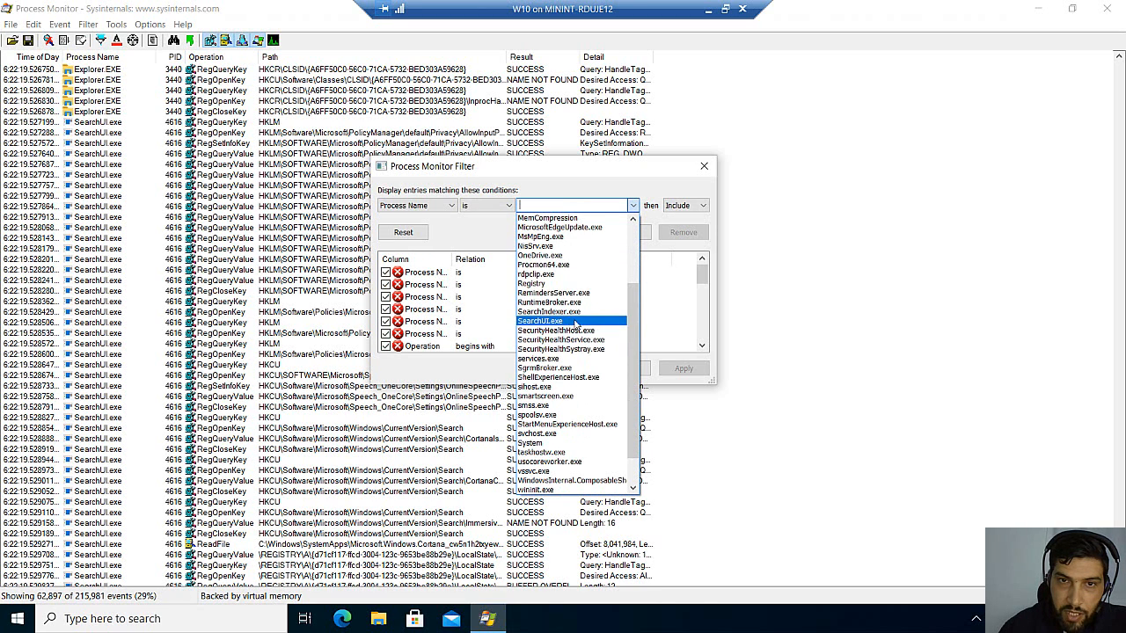
pyautogui.click(545, 322)
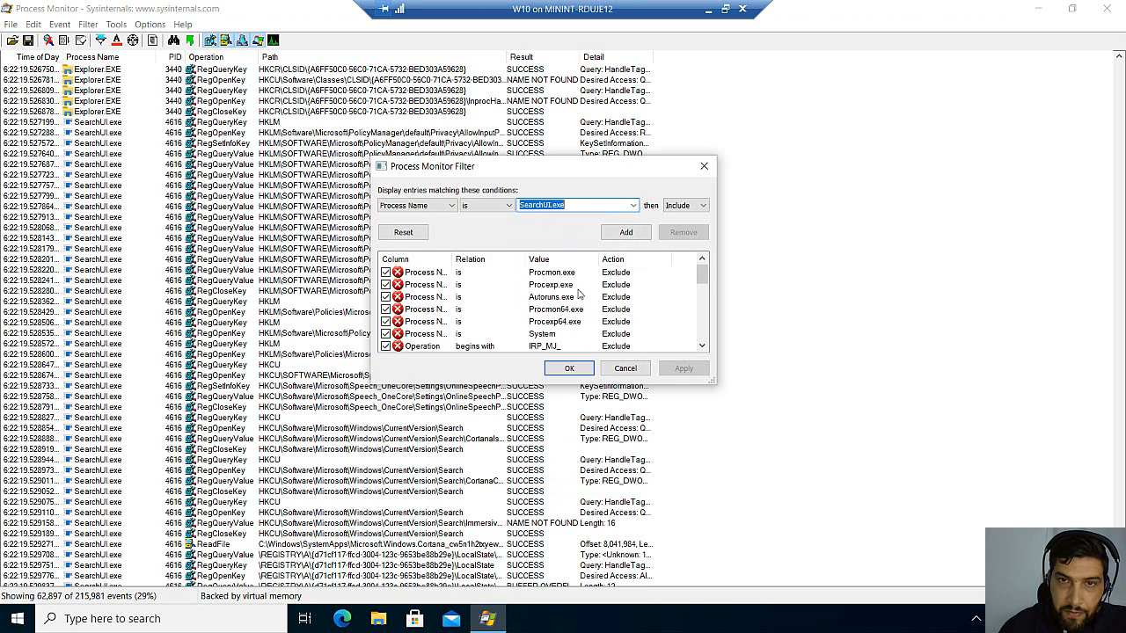
pyautogui.click(625, 234)
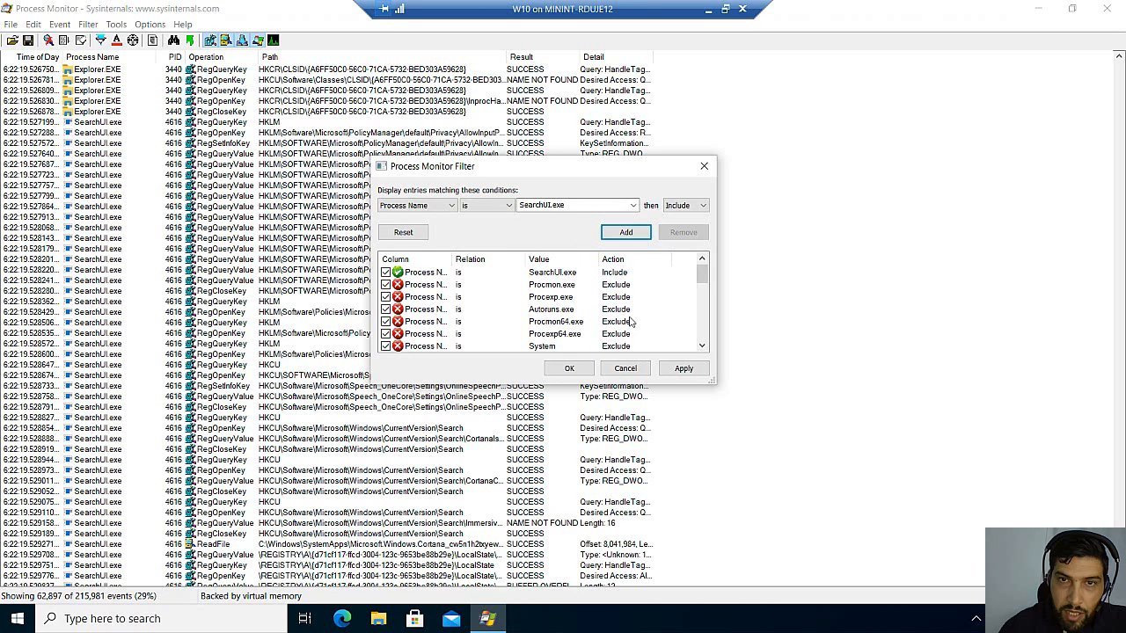
pyautogui.click(683, 368)
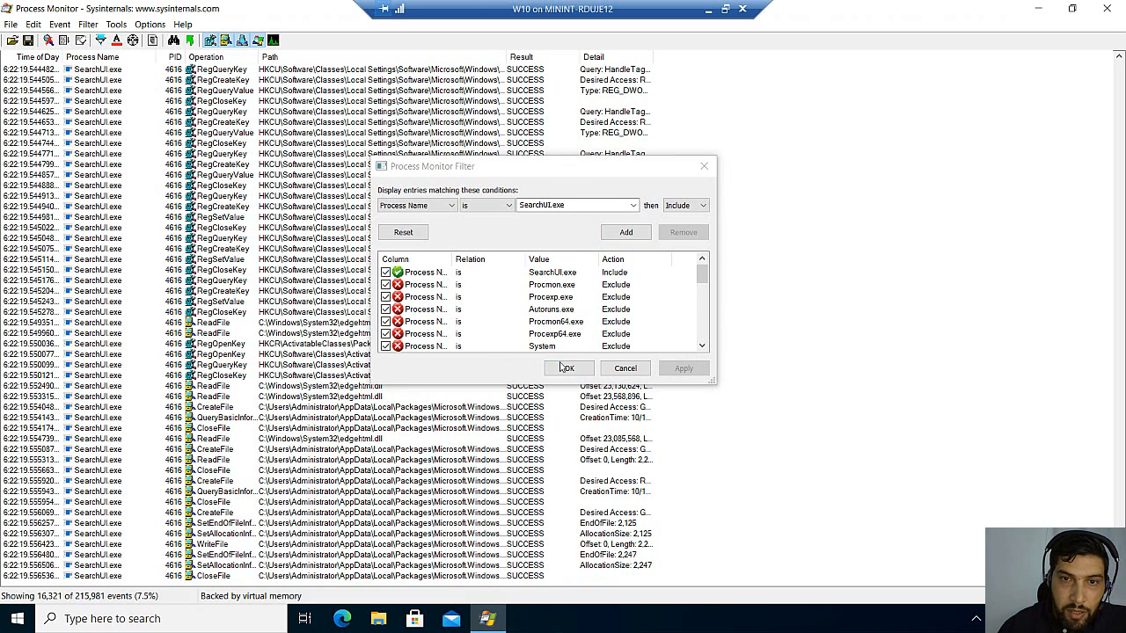
pyautogui.click(565, 368)
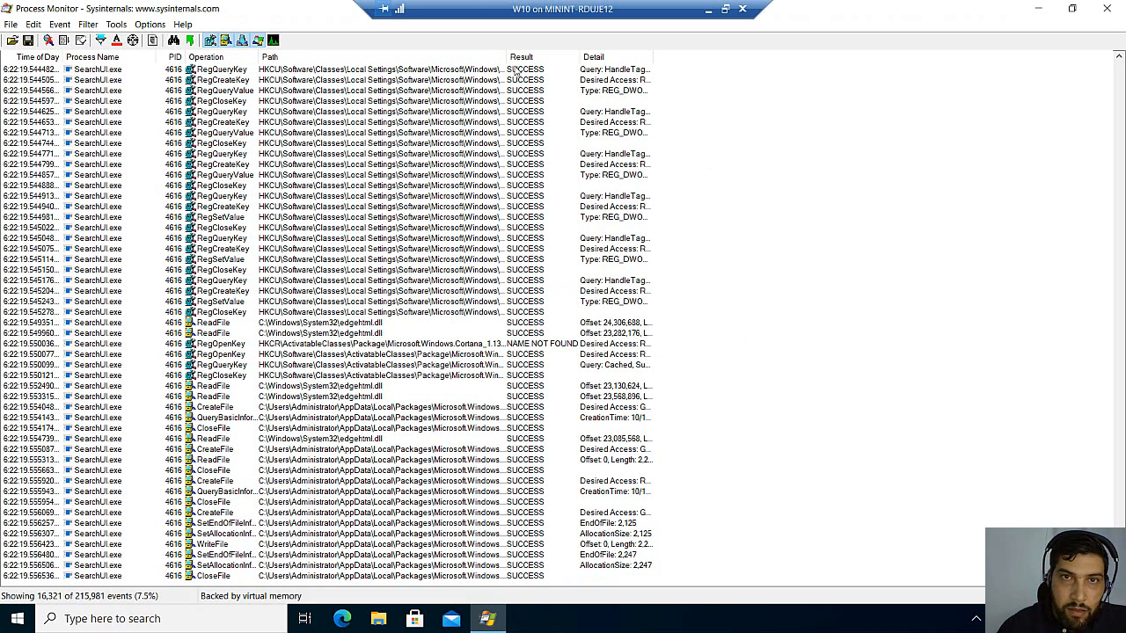
pyautogui.moveTo(509, 54); pyautogui.dragTo(653, 61)
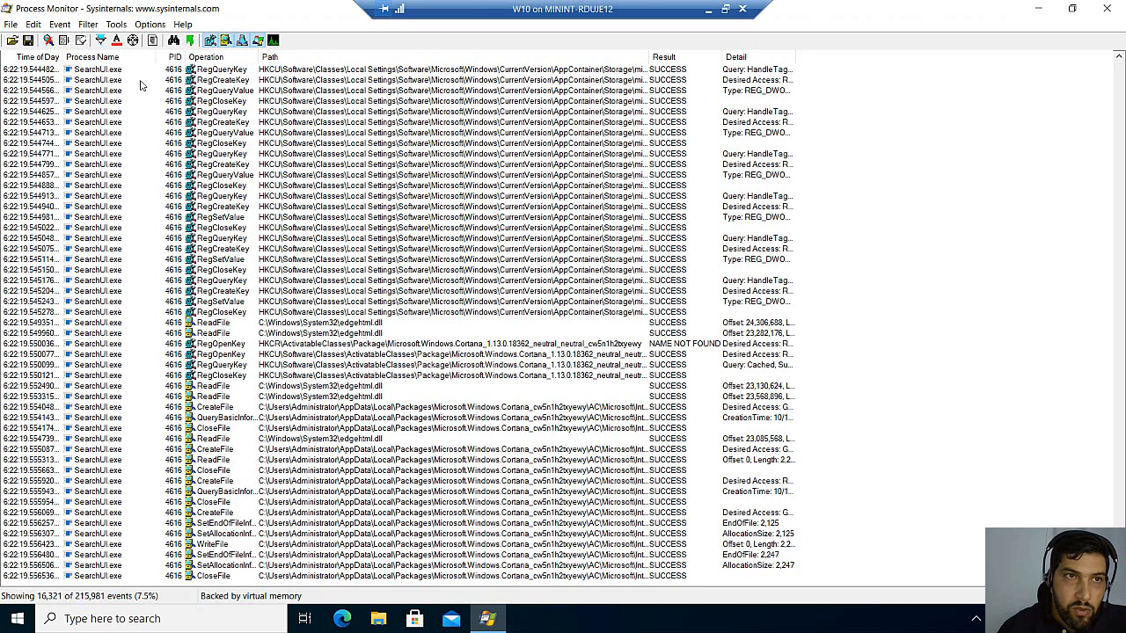
# Add a filter condition that includes events whose Result is not SUCCESS, apply it and look through the filtered events
pyautogui.click(89, 24)
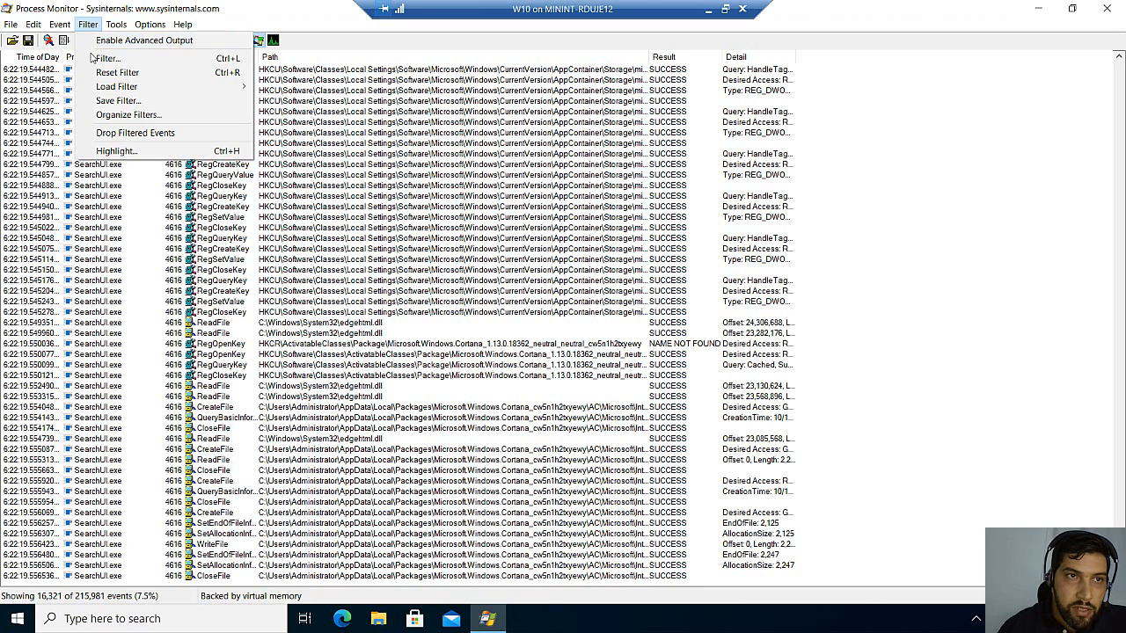
pyautogui.click(104, 58)
pyautogui.click(444, 208)
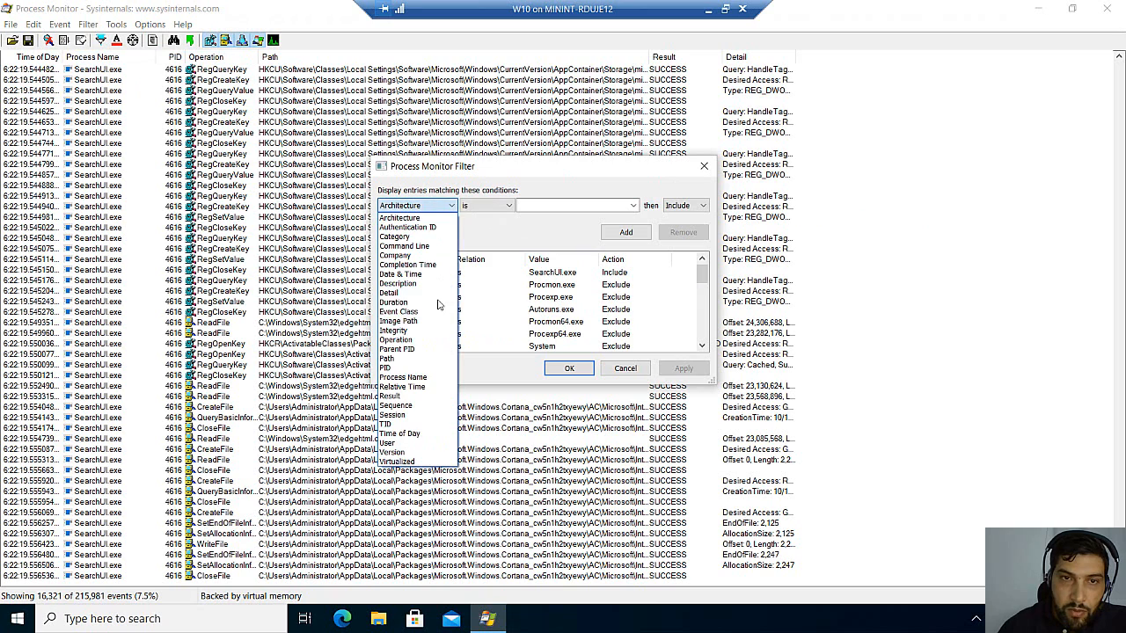
pyautogui.click(428, 396)
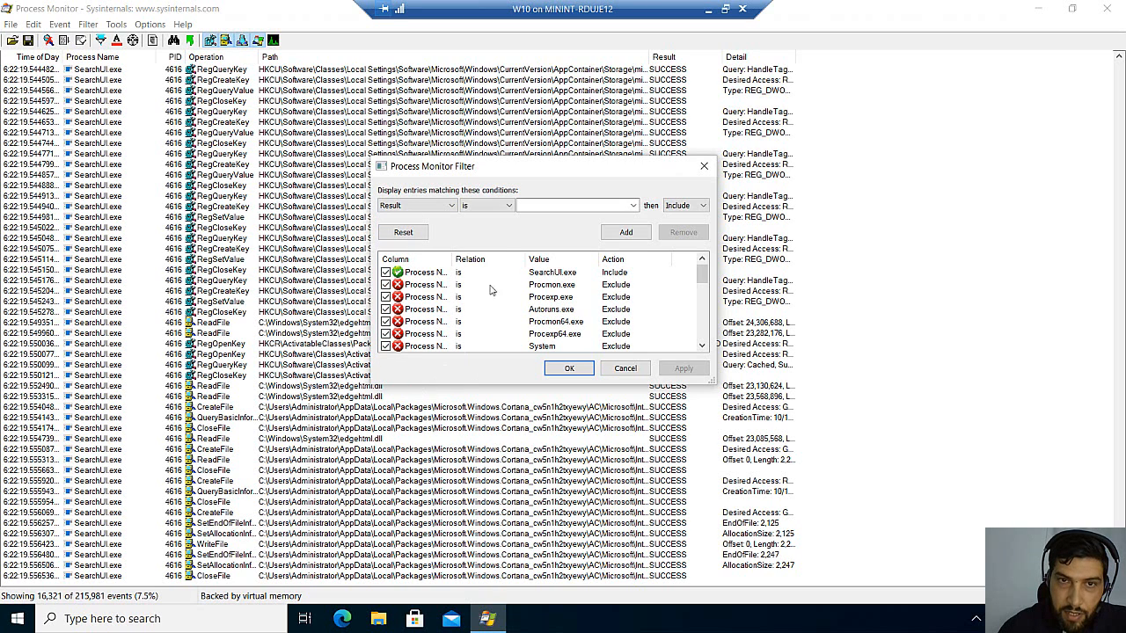
pyautogui.click(509, 206)
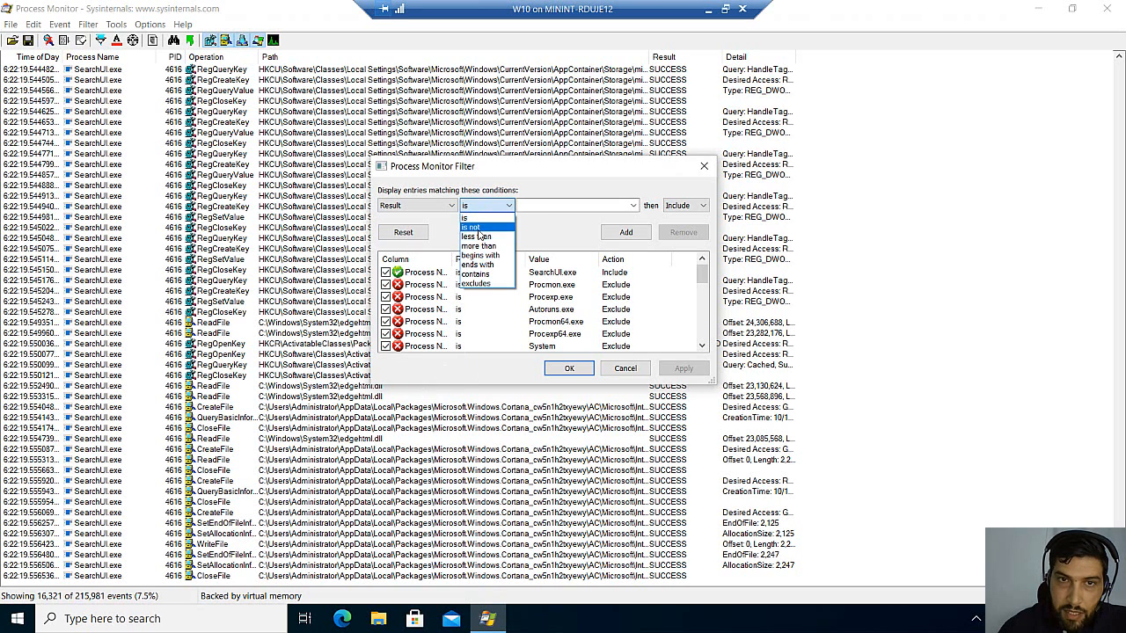
pyautogui.click(476, 228)
pyautogui.click(633, 205)
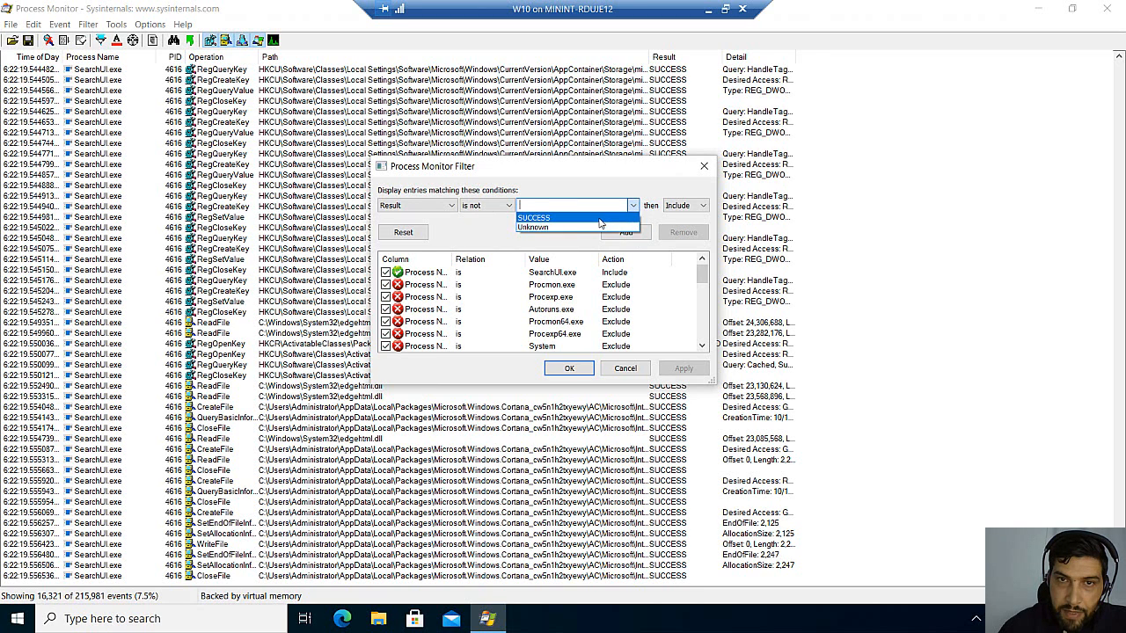
pyautogui.click(563, 217)
pyautogui.click(625, 233)
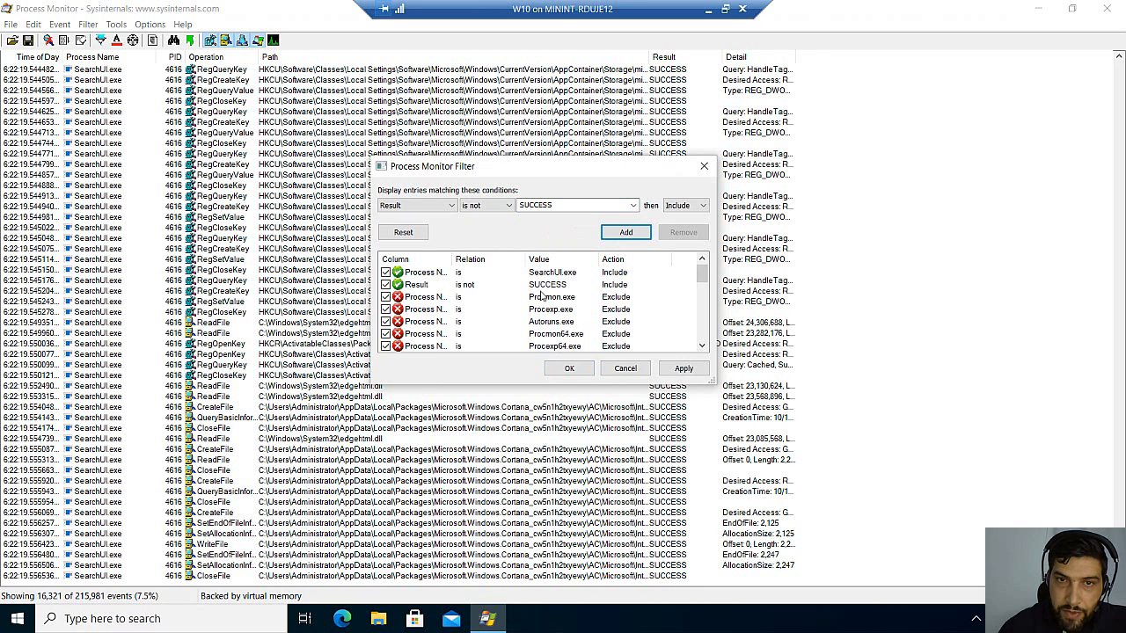
pyautogui.click(683, 367)
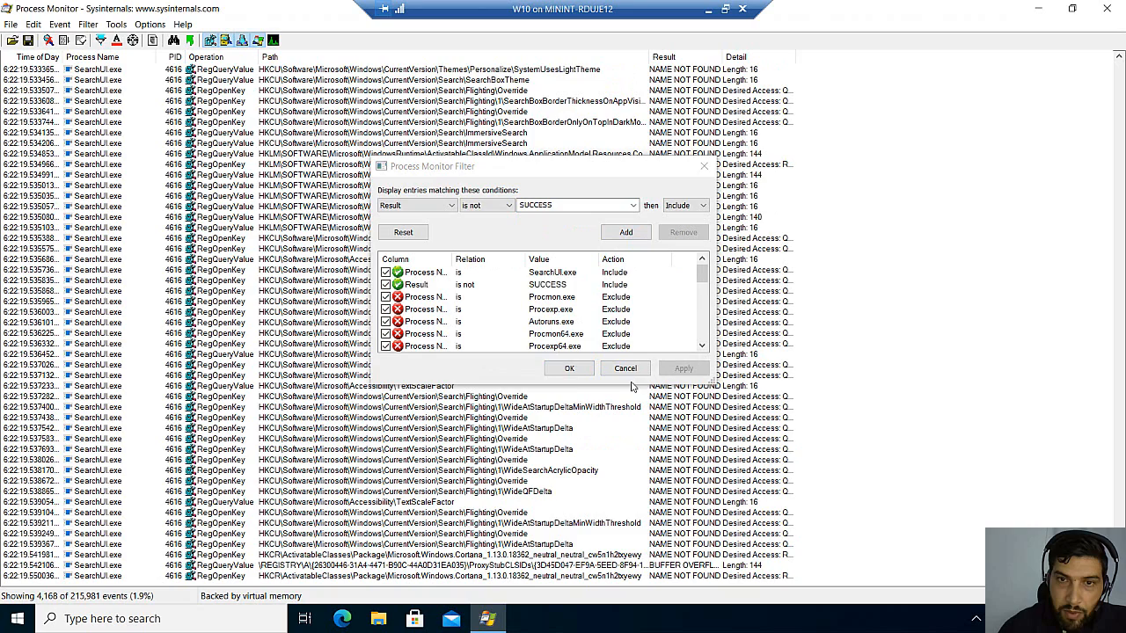
pyautogui.click(569, 369)
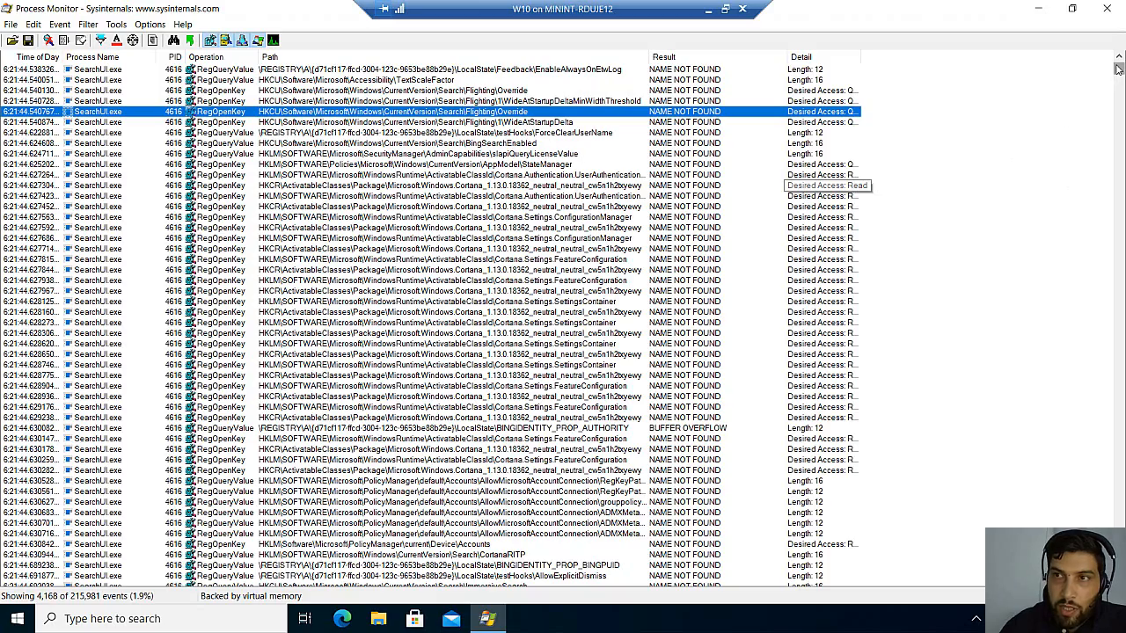
pyautogui.moveTo(1118, 69); pyautogui.dragTo(1118, 79)
pyautogui.moveTo(1111, 99); pyautogui.dragTo(1110, 67)
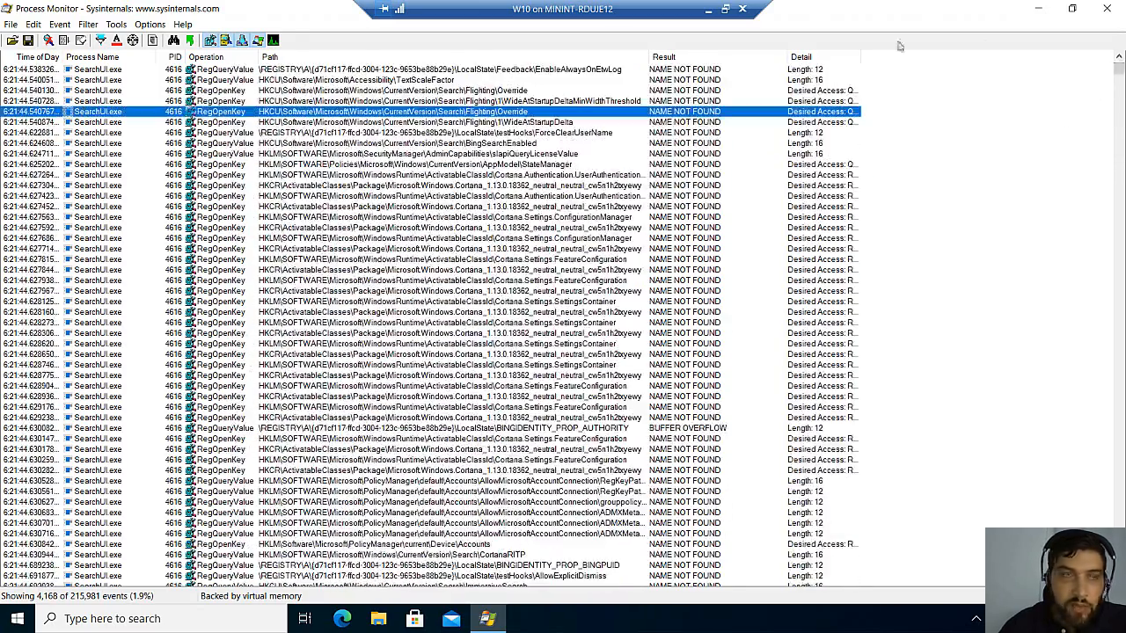
# Replace the "Result is not SUCCESS" filter condition with one that includes events whose Result is "access denied"
pyautogui.click(91, 22)
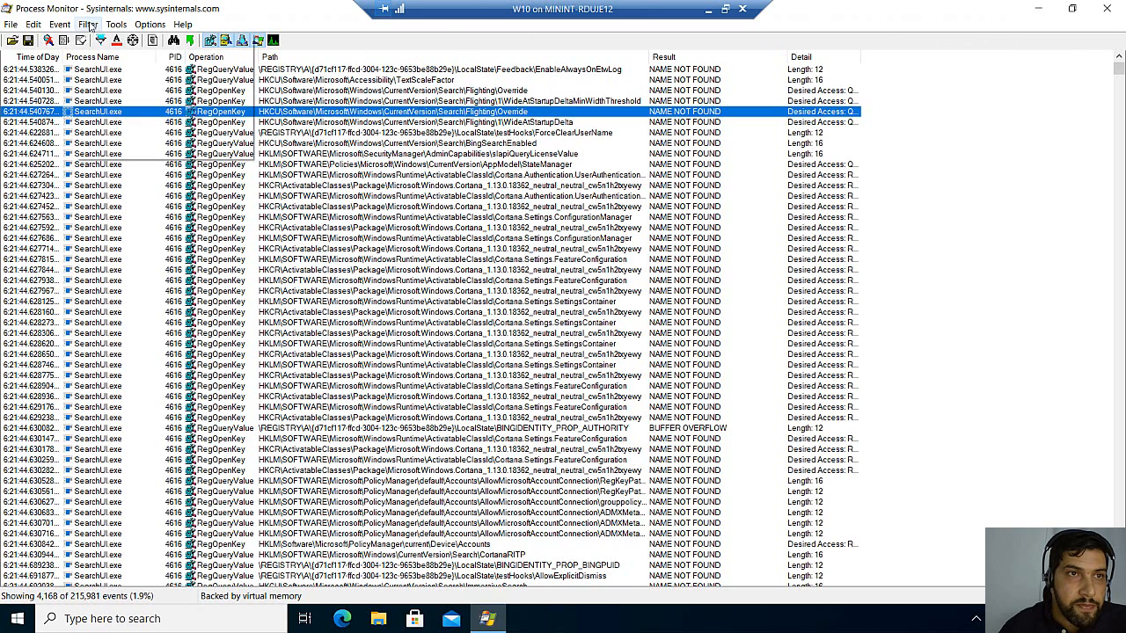
pyautogui.click(84, 59)
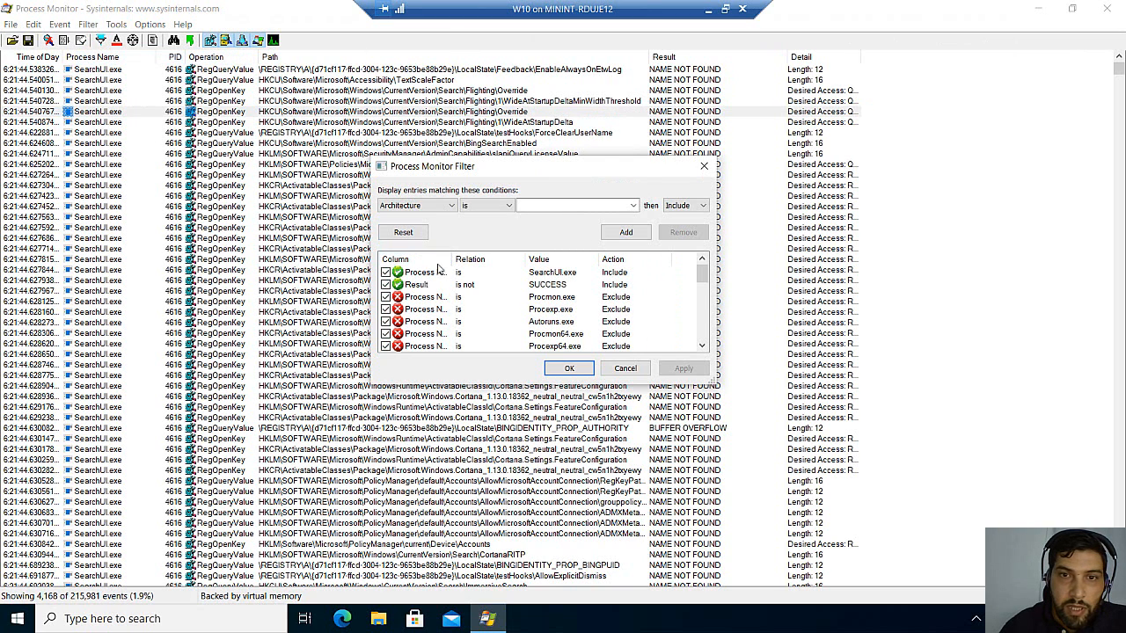
pyautogui.click(542, 286)
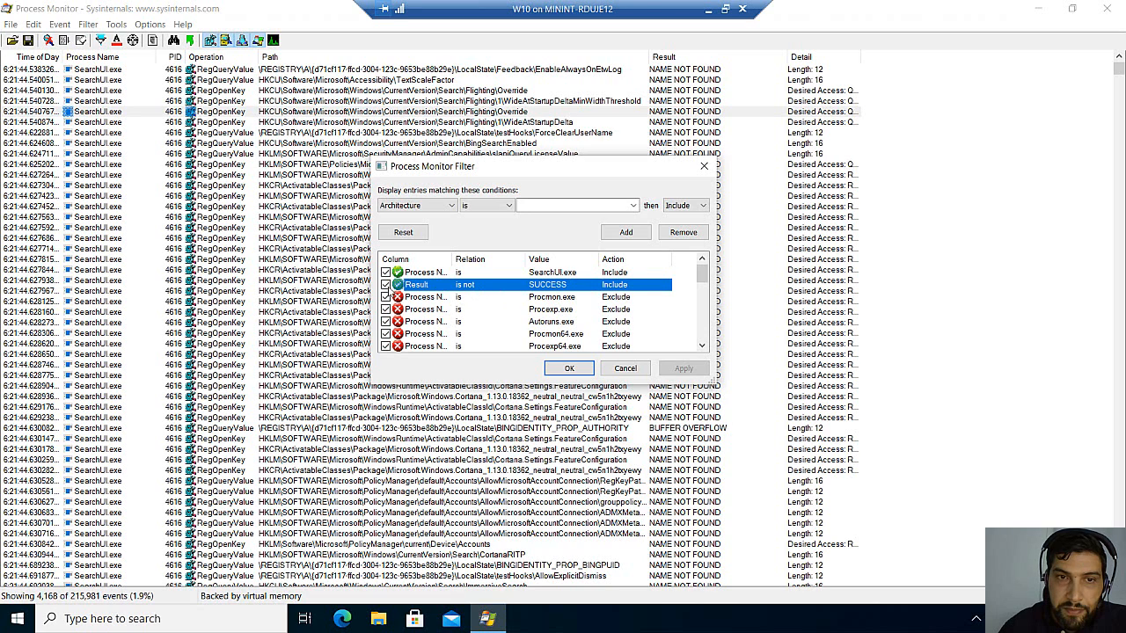
pyautogui.click(682, 233)
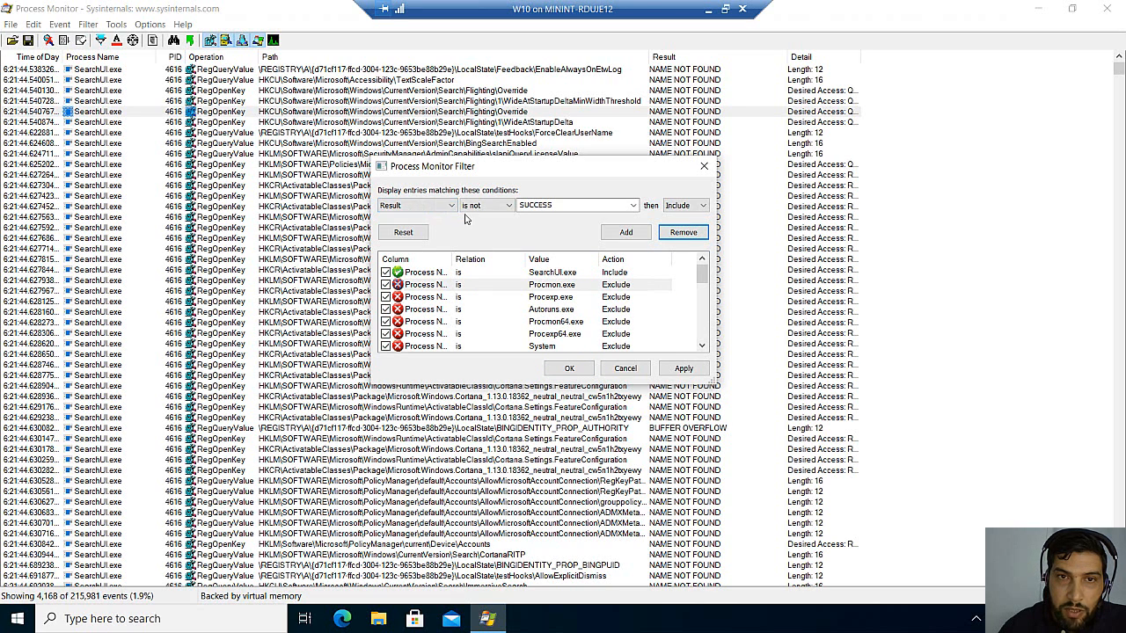
pyautogui.click(500, 211)
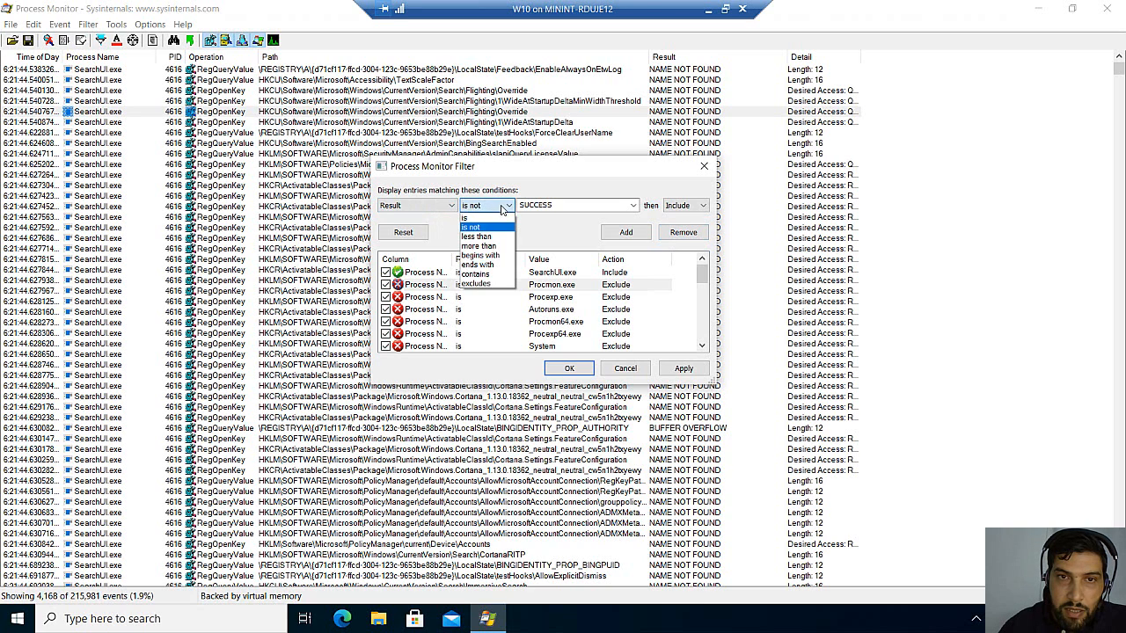
pyautogui.click(493, 222)
pyautogui.click(601, 203)
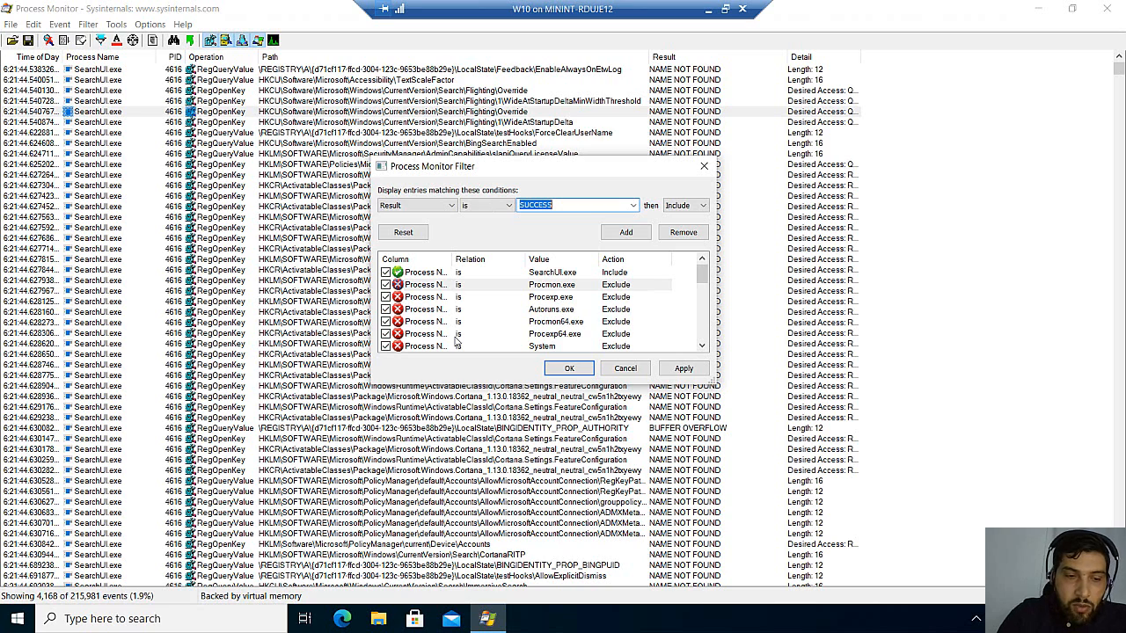
pyautogui.write('access denied')
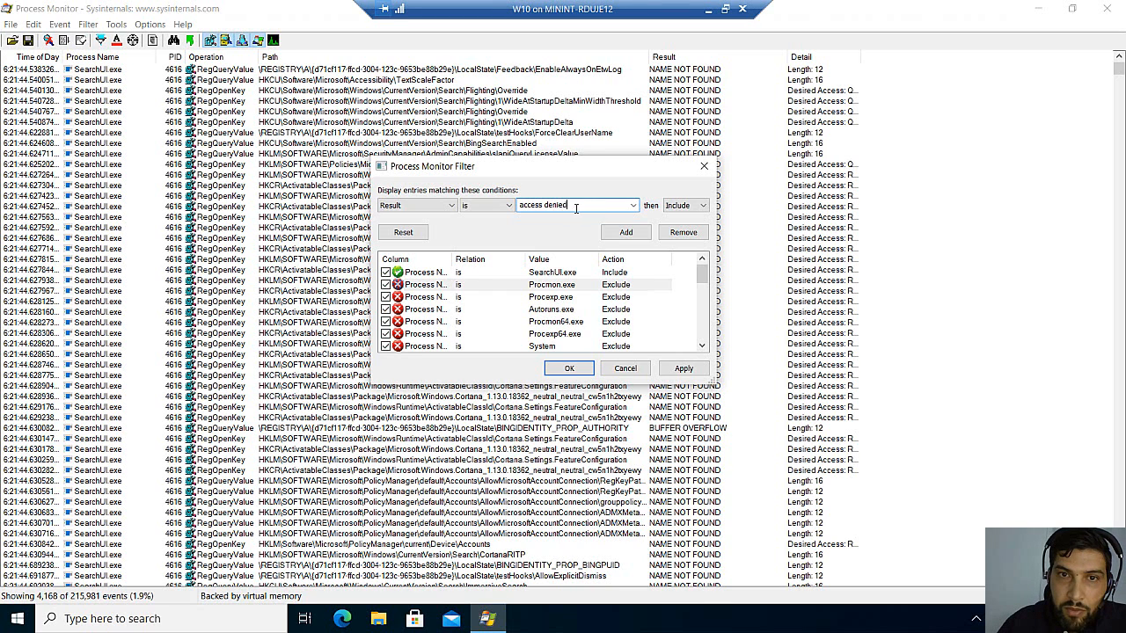
pyautogui.moveTo(522, 205); pyautogui.dragTo(595, 219)
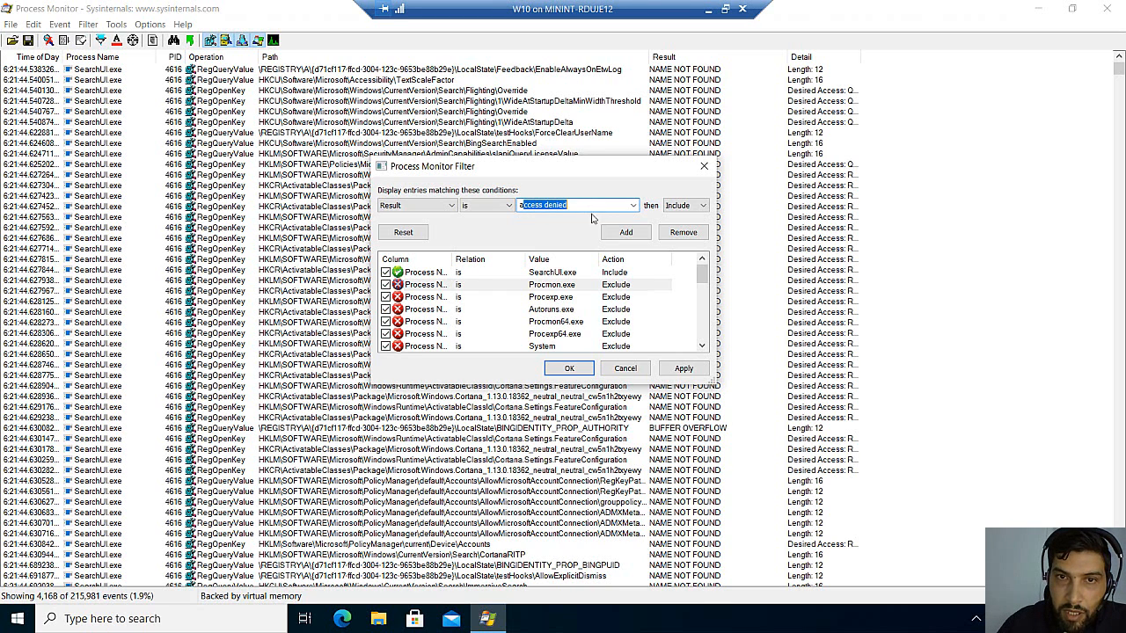
pyautogui.click(574, 211)
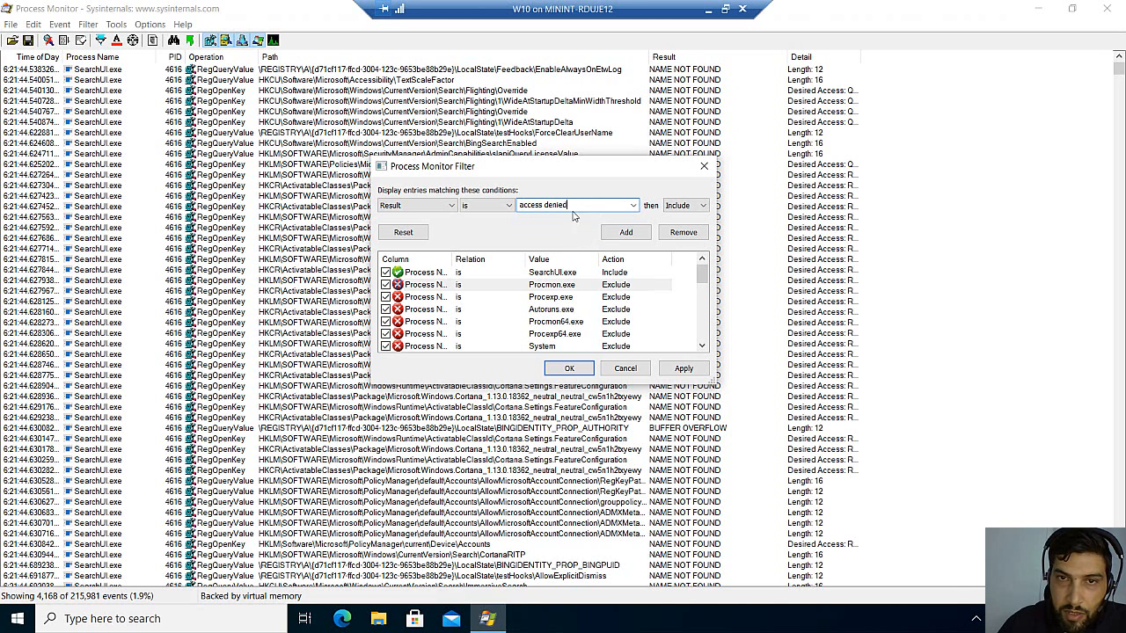
pyautogui.press('Return')
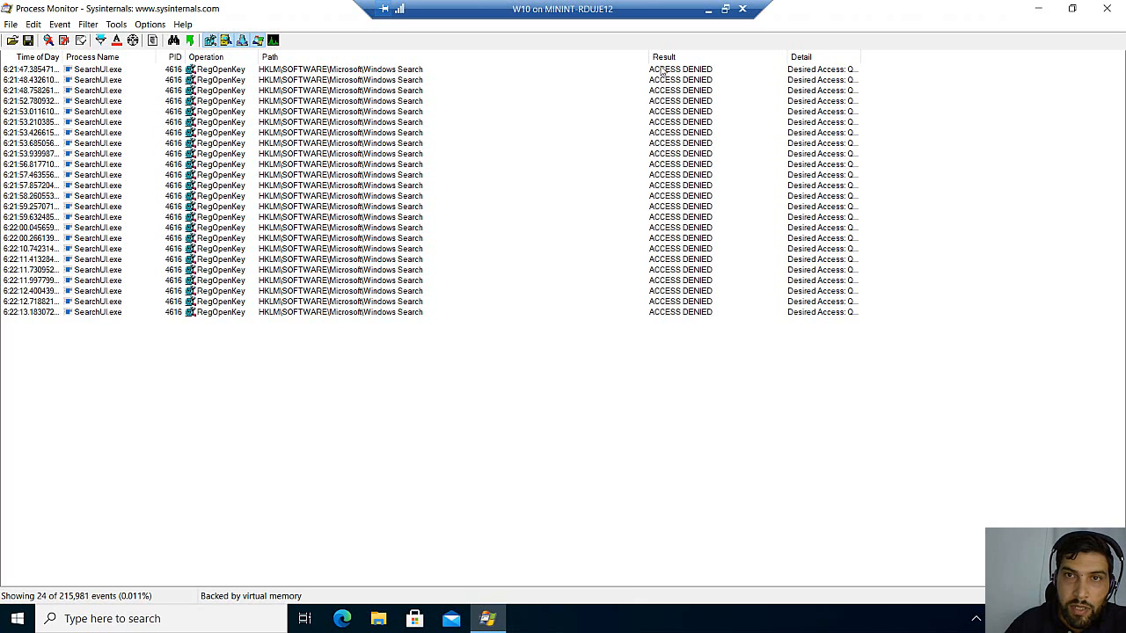
# Jump from the first ACCESS DENIED event to its Windows Search key in Registry Editor, and shift that window aside
pyautogui.click(236, 73)
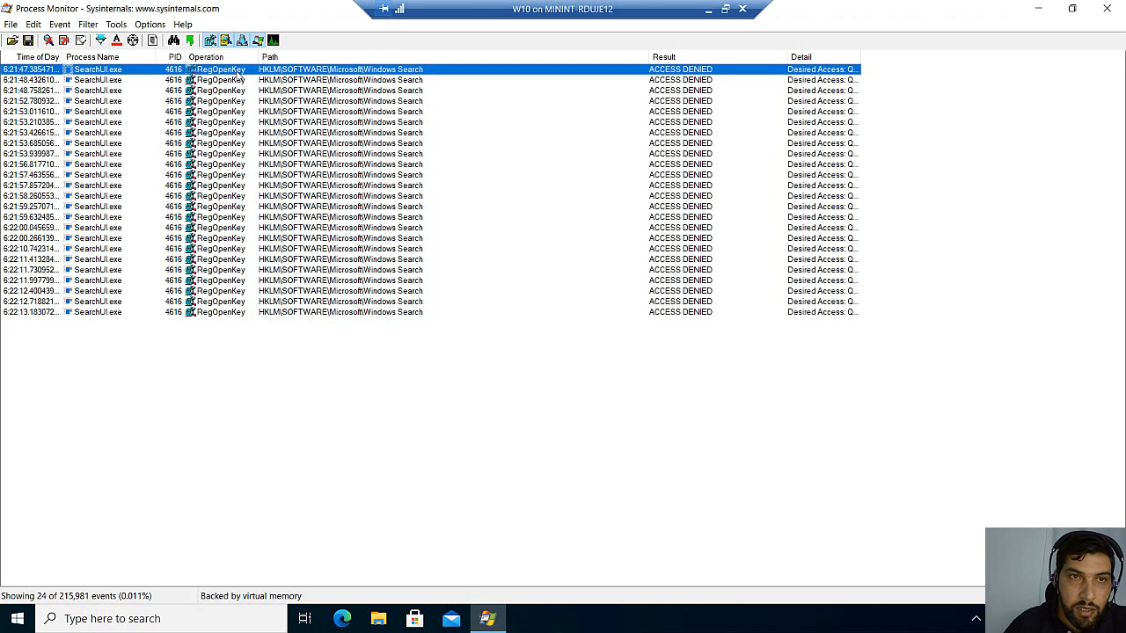
pyautogui.rightClick(238, 76)
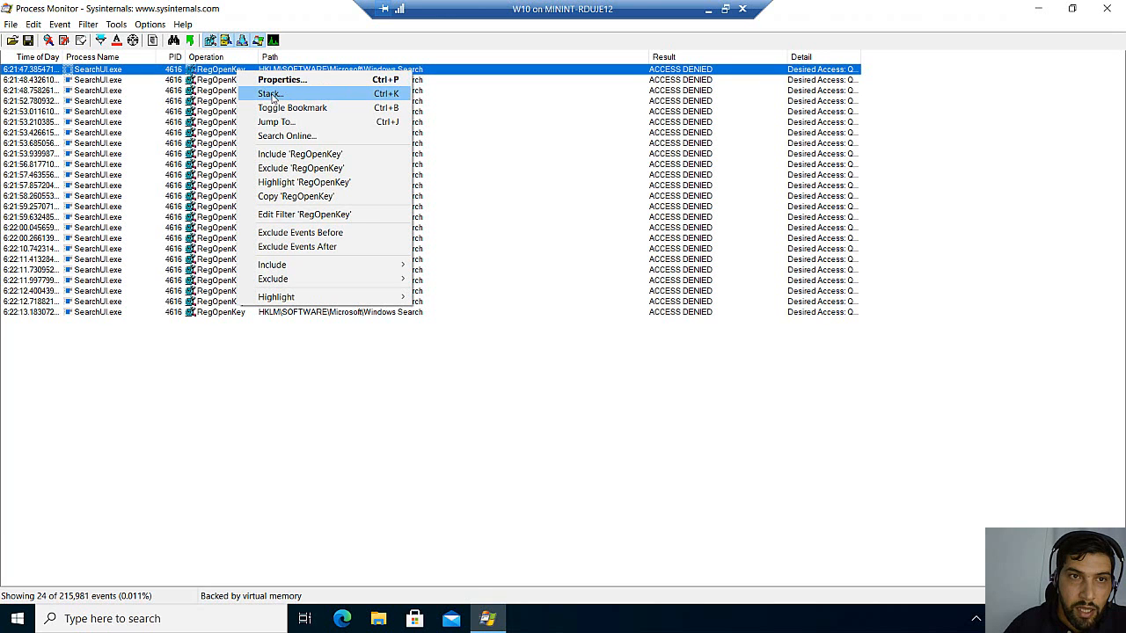
pyautogui.click(301, 124)
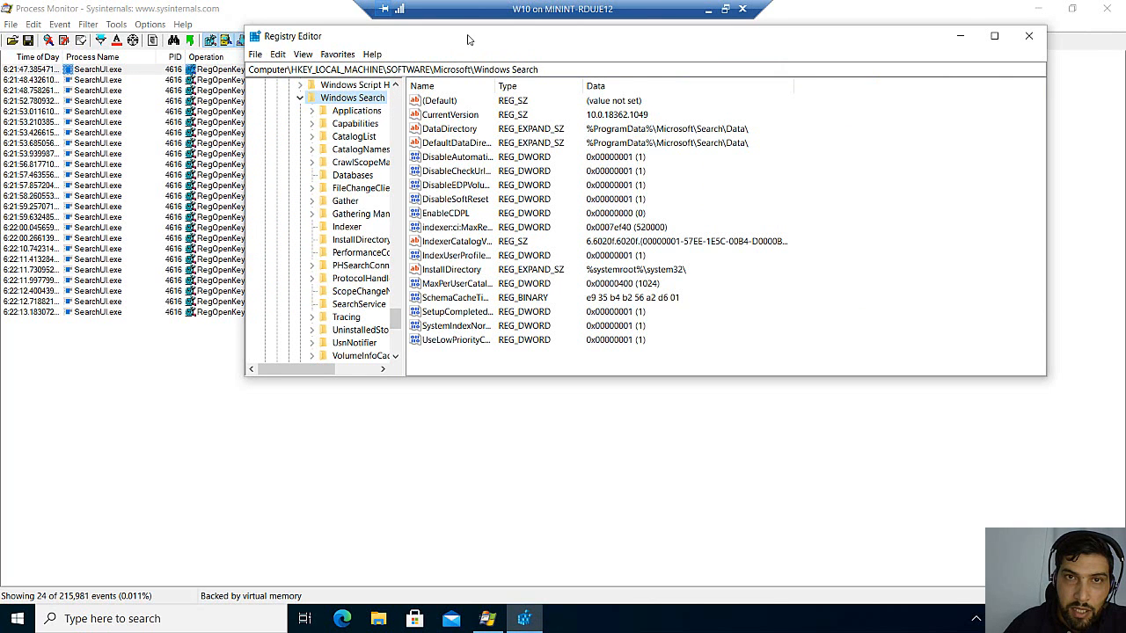
pyautogui.moveTo(462, 44); pyautogui.dragTo(542, 69)
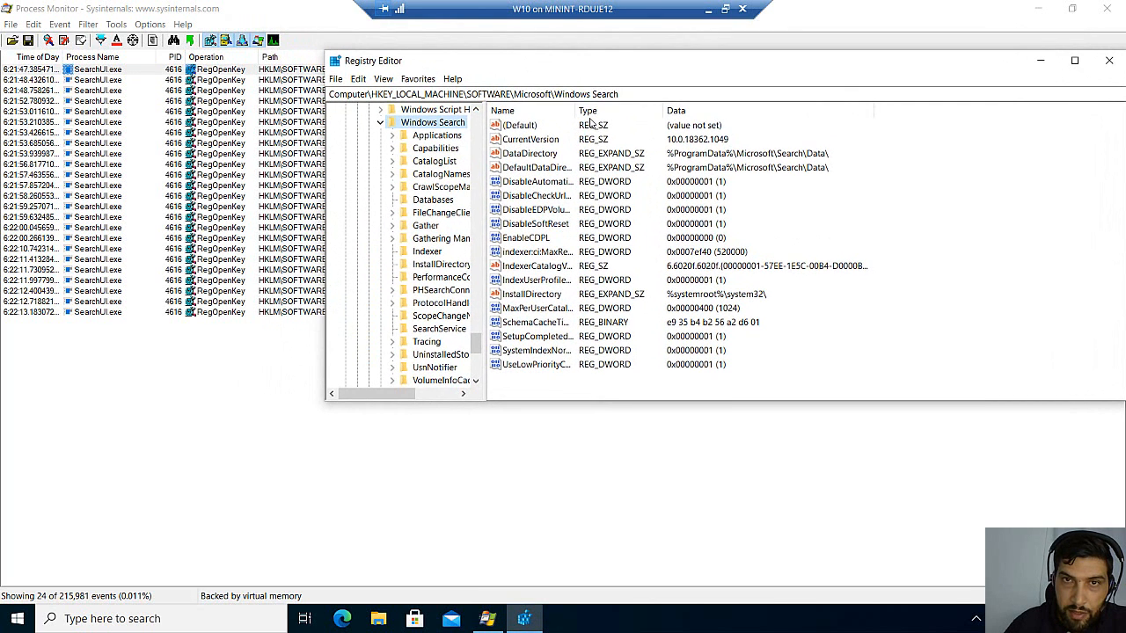
# Review the Windows Search key's permissions for Administrators, Users, WSearch and TrustedInstaller, and close them without changes
pyautogui.moveTo(574, 105); pyautogui.dragTo(639, 107)
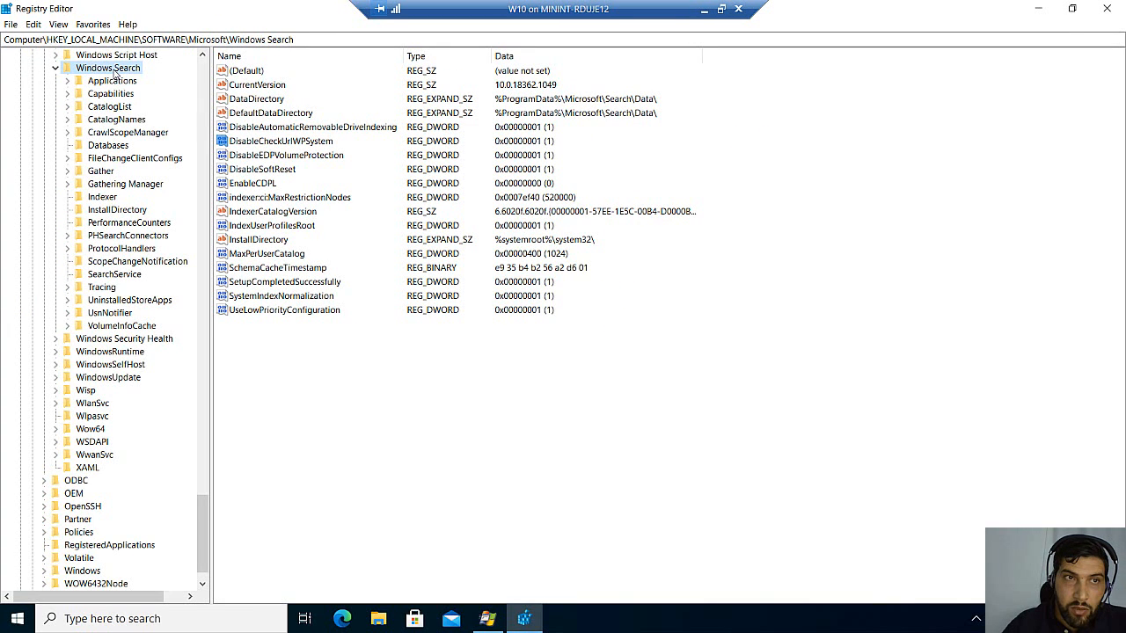
pyautogui.rightClick(115, 72)
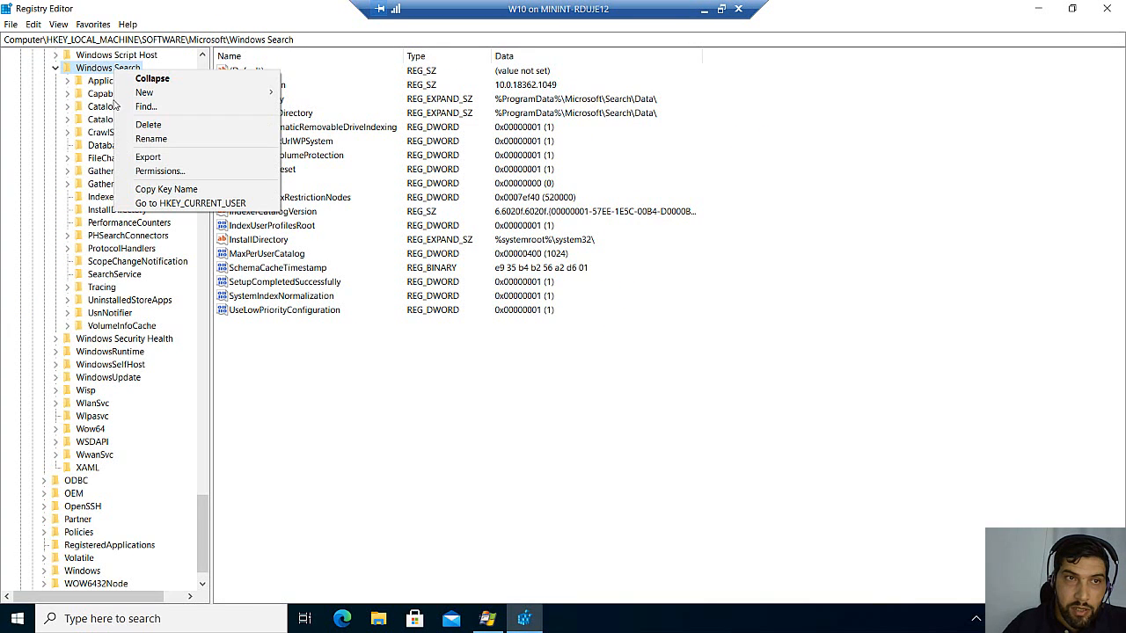
pyautogui.click(162, 173)
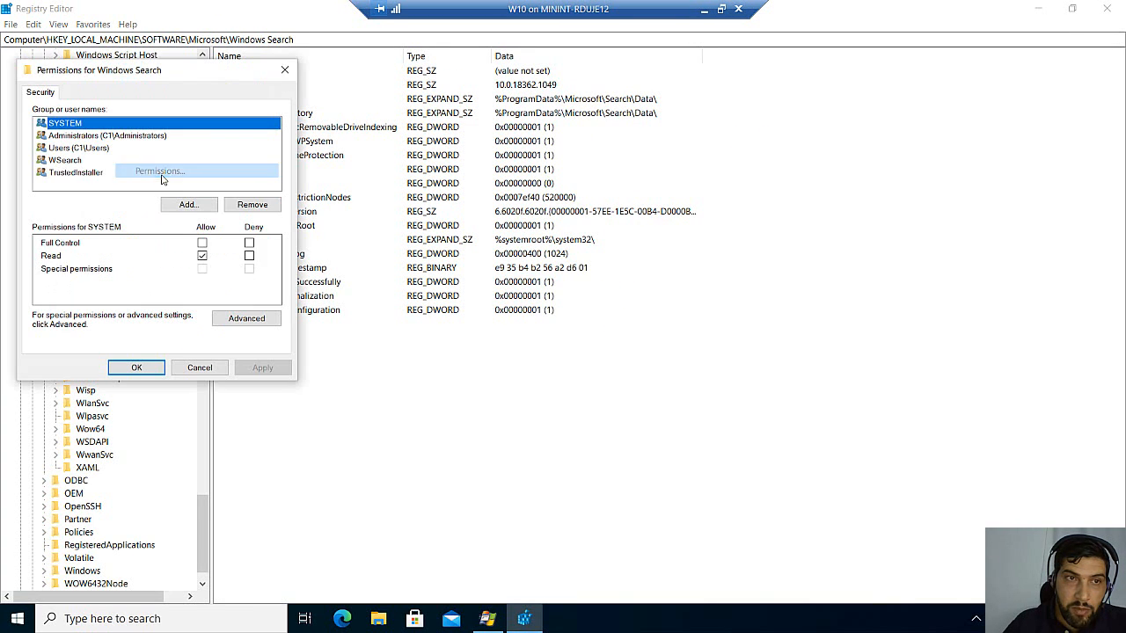
pyautogui.click(107, 136)
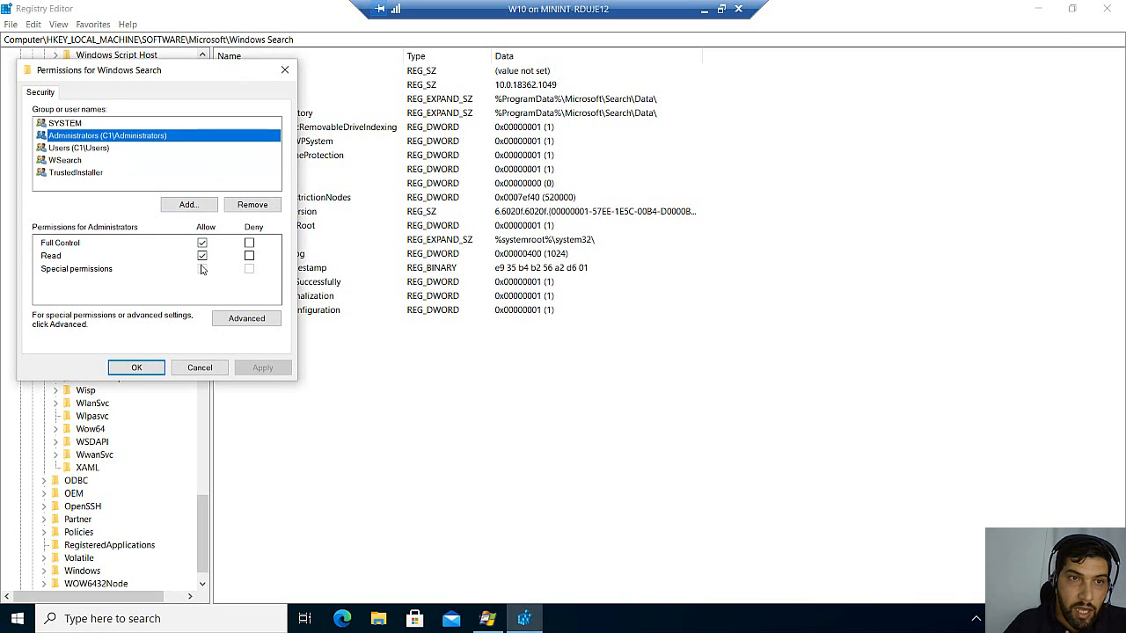
pyautogui.click(92, 149)
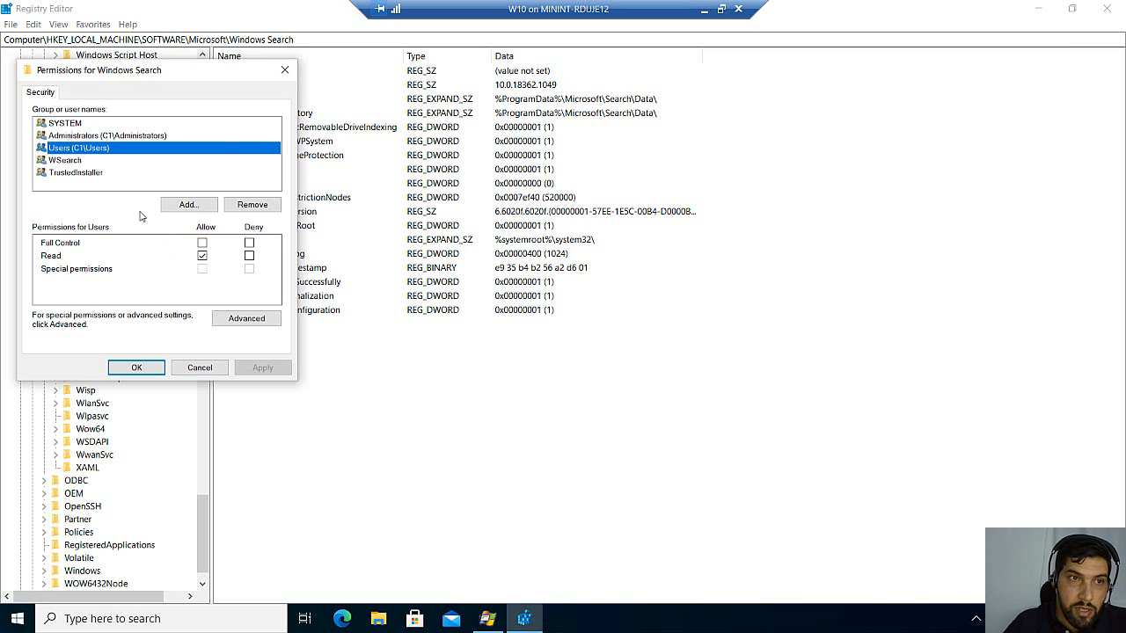
pyautogui.click(69, 162)
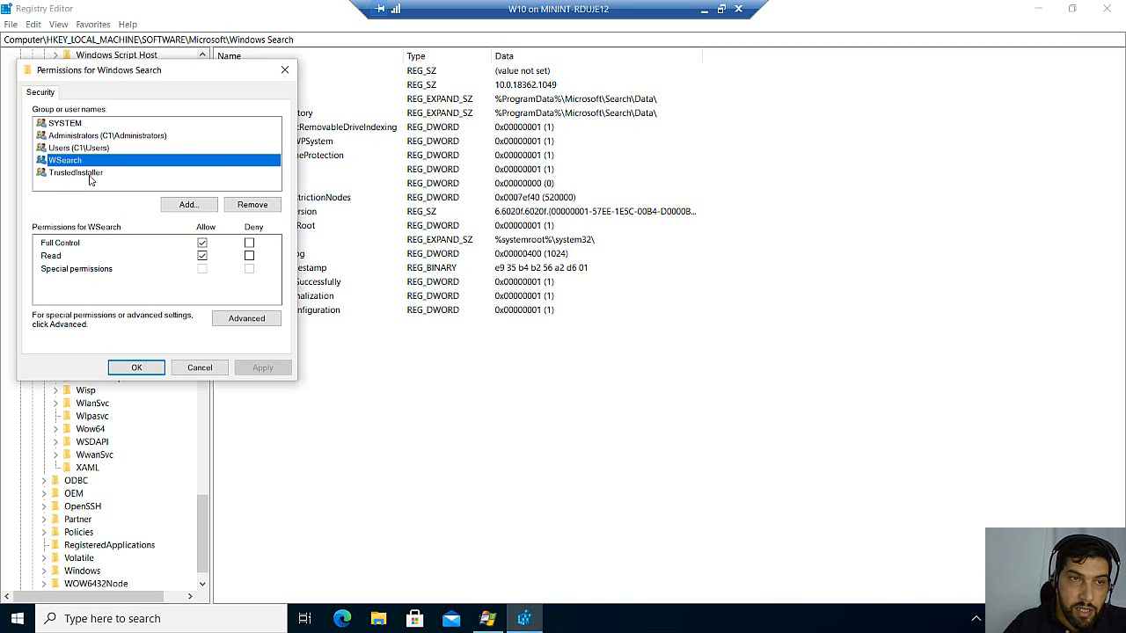
pyautogui.click(89, 174)
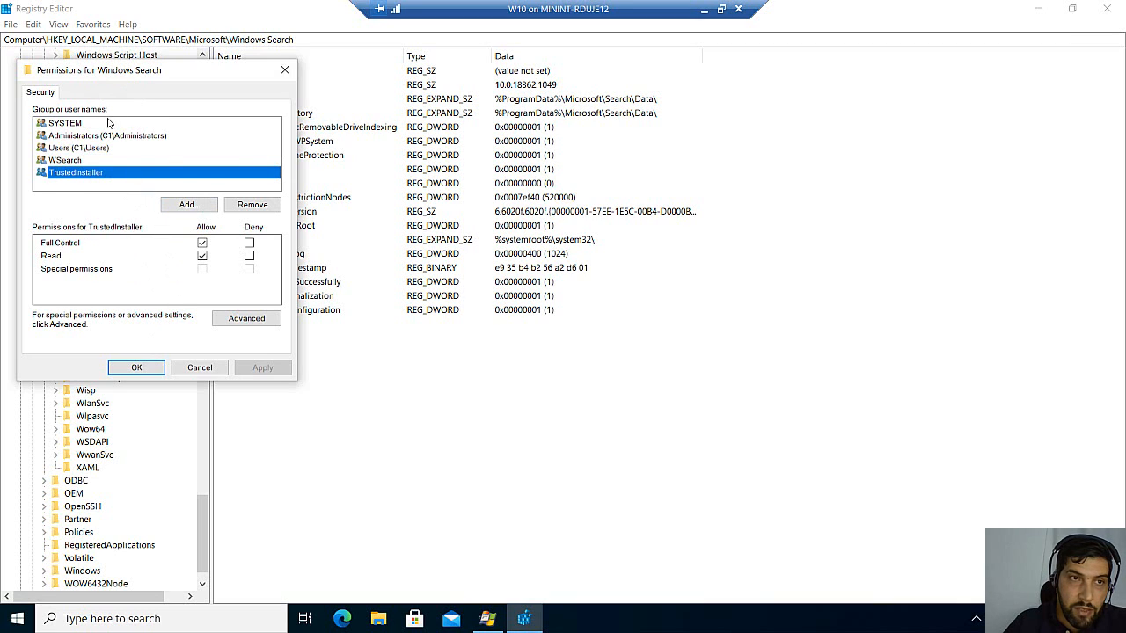
pyautogui.click(200, 368)
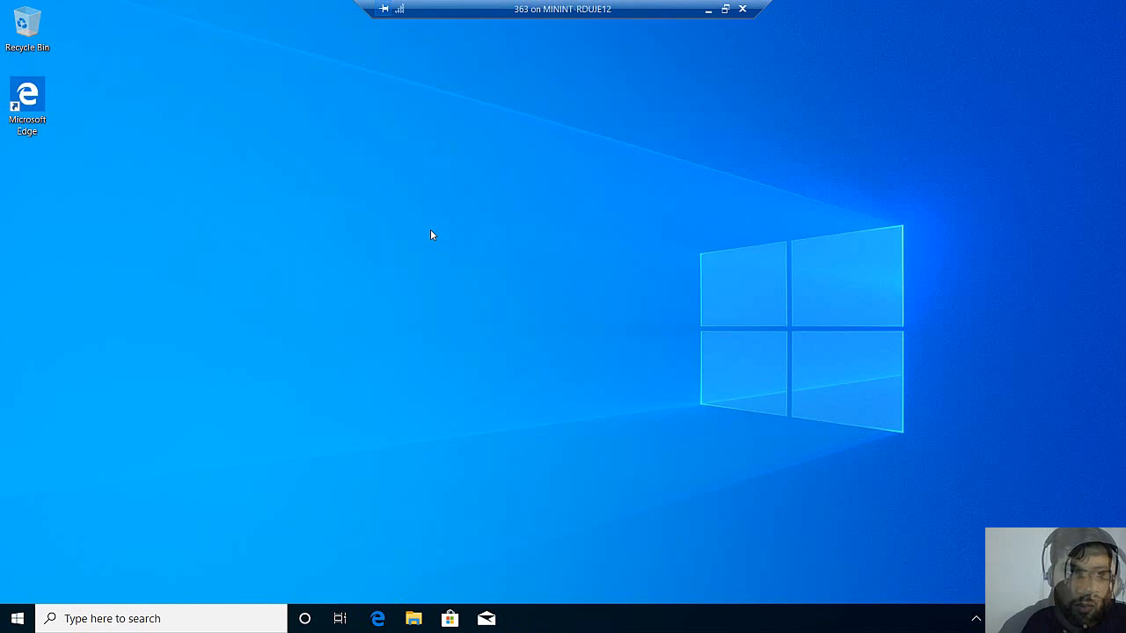
# On the 363 remote machine, launch Registry Editor with elevated rights and maximize its window
pyautogui.click(18, 619)
pyautogui.write('r')
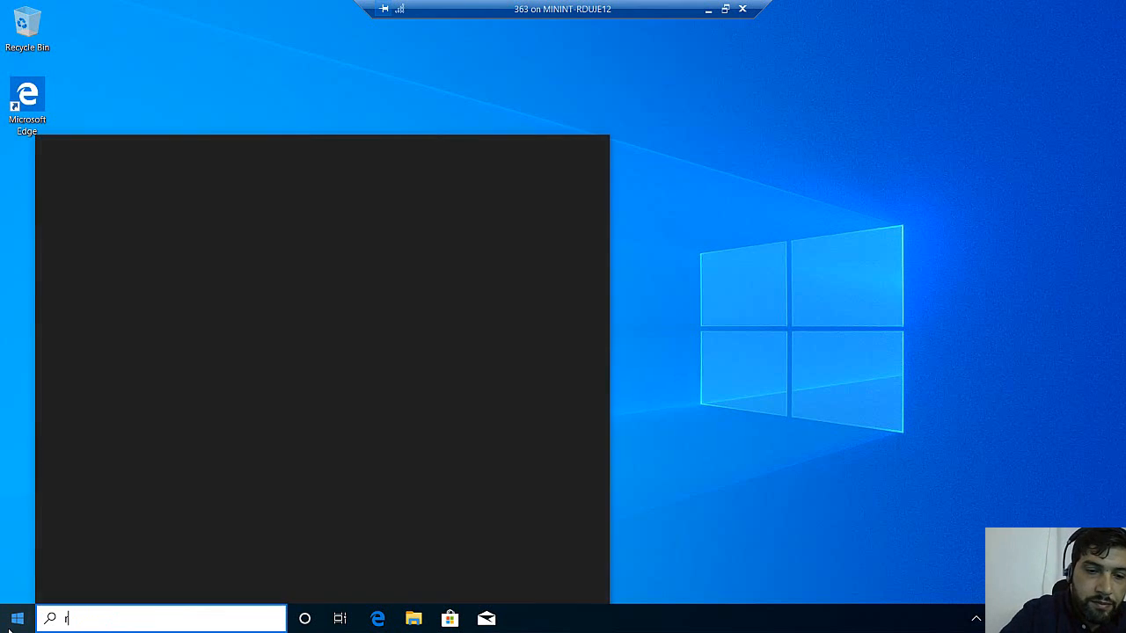
pyautogui.write('egedit')
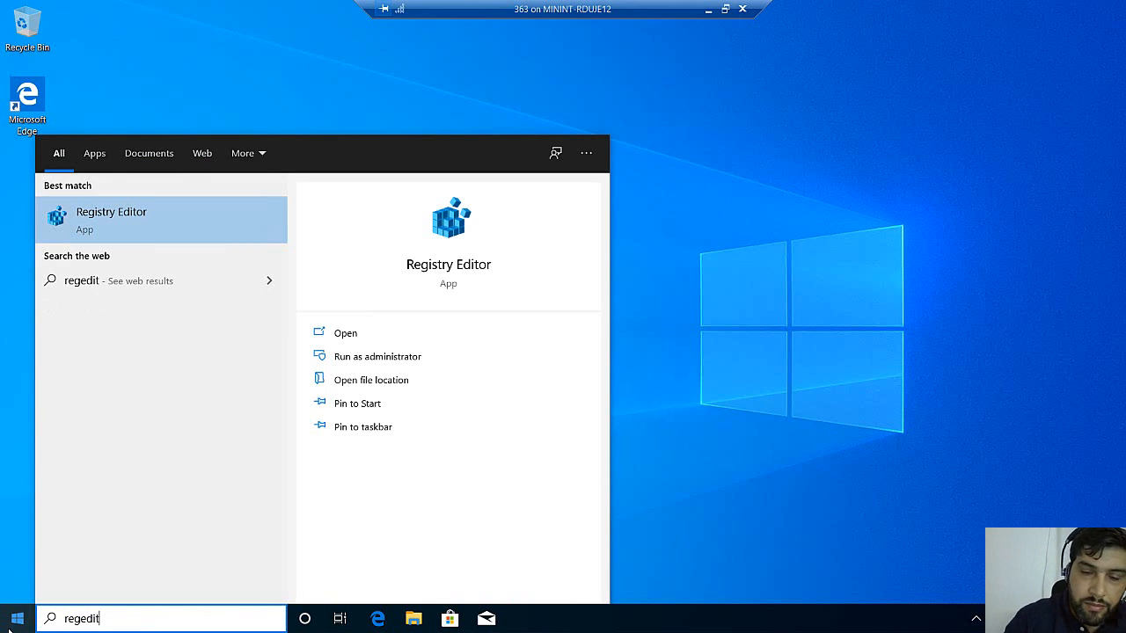
pyautogui.press('Return')
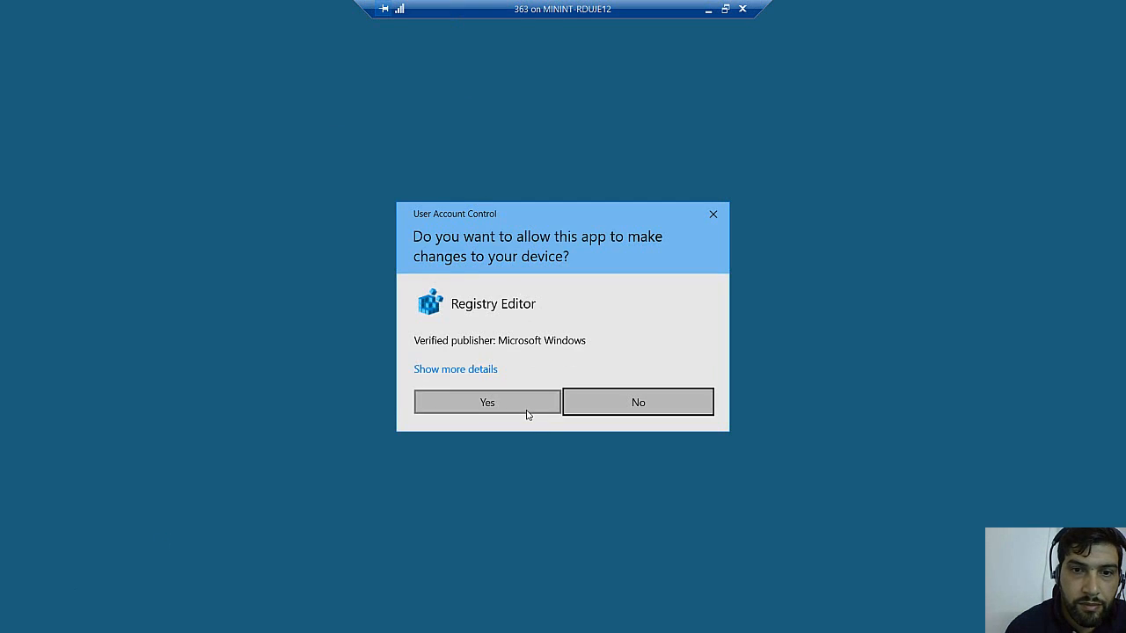
pyautogui.click(526, 406)
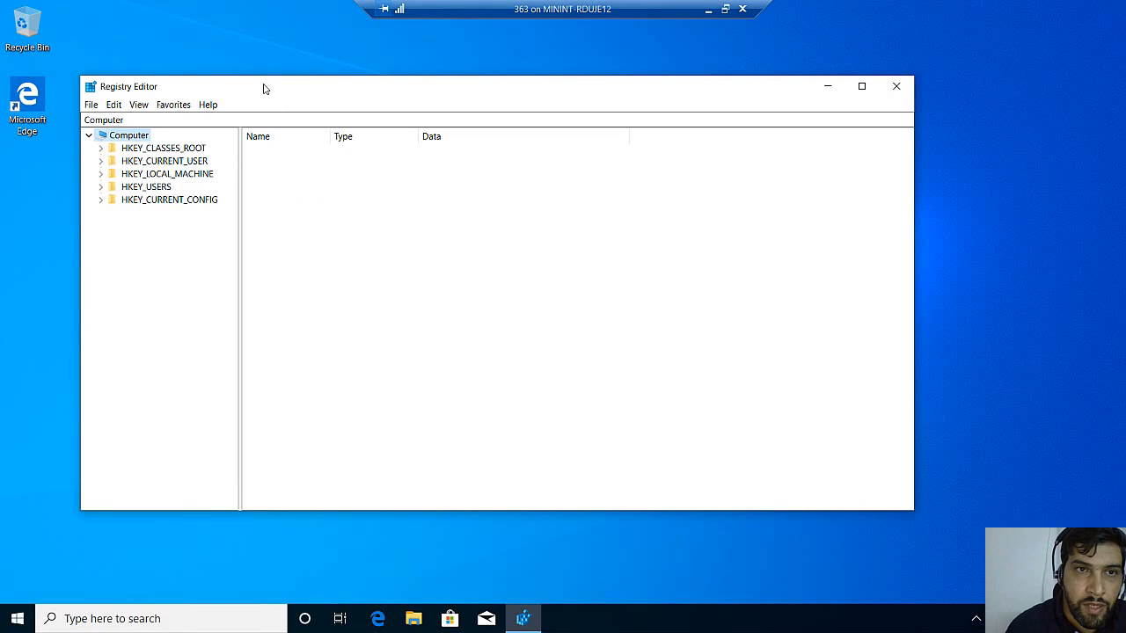
pyautogui.doubleClick(262, 92)
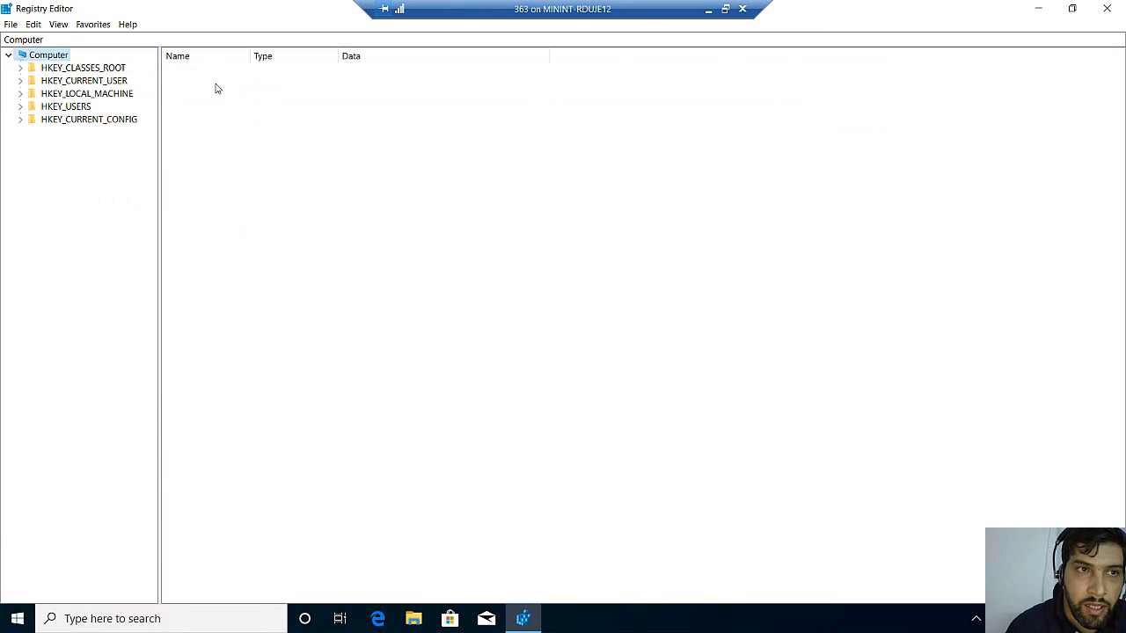
# Navigate to the HKEY_LOCAL_MACHINE\SOFTWARE\Microsoft\Windows Search key in the registry tree
pyautogui.click(88, 94)
pyautogui.doubleClick(88, 94)
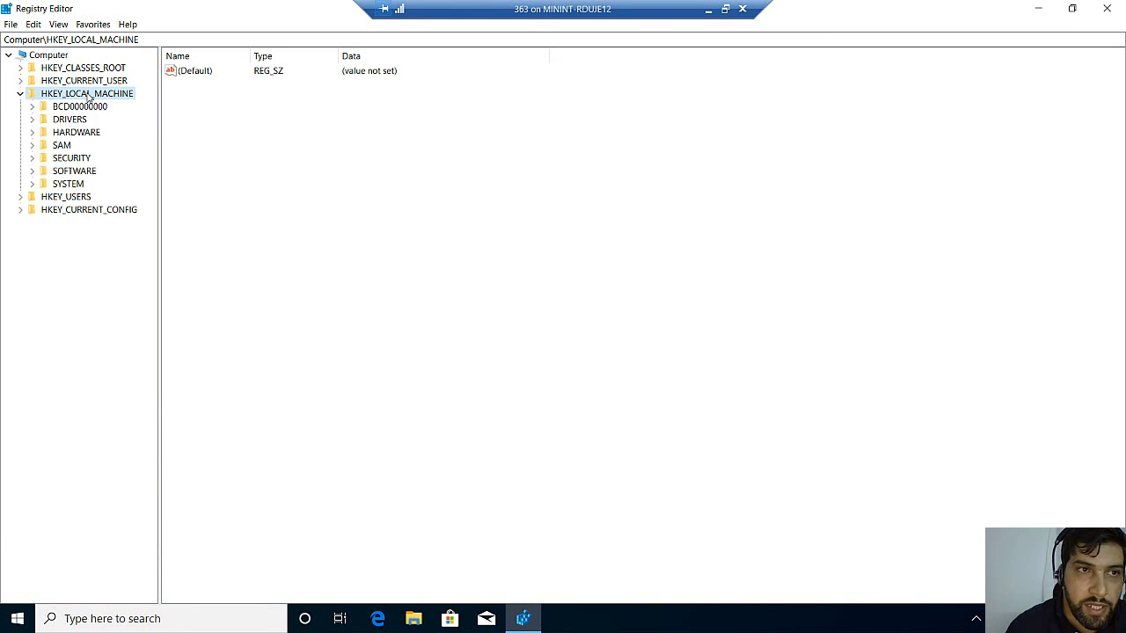
pyautogui.doubleClick(86, 172)
pyautogui.doubleClick(83, 263)
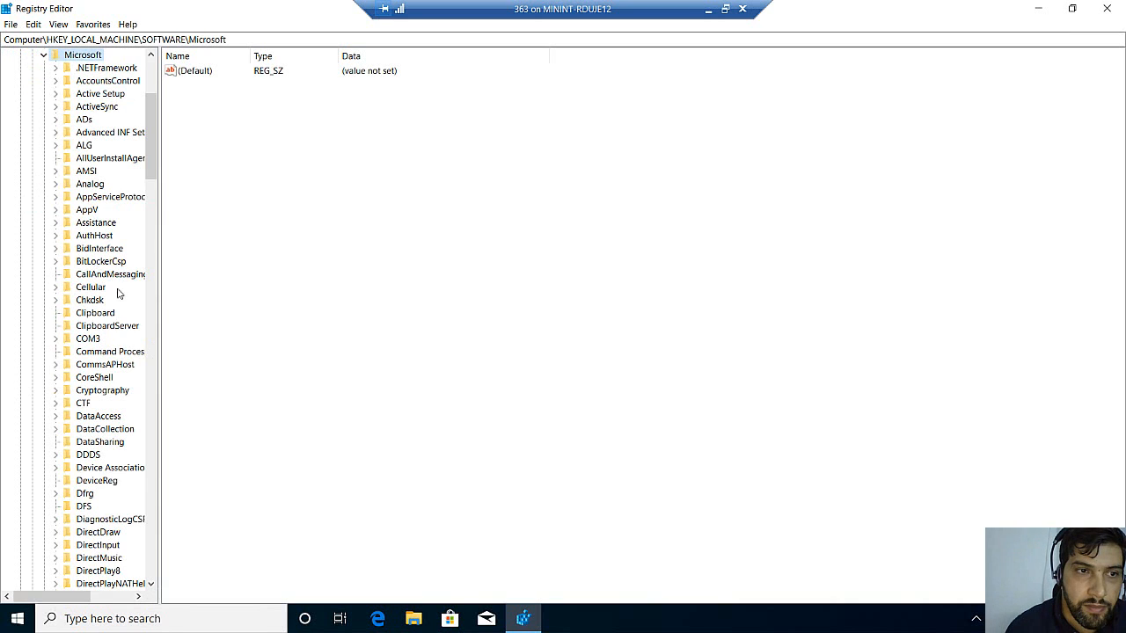
pyautogui.click(93, 352)
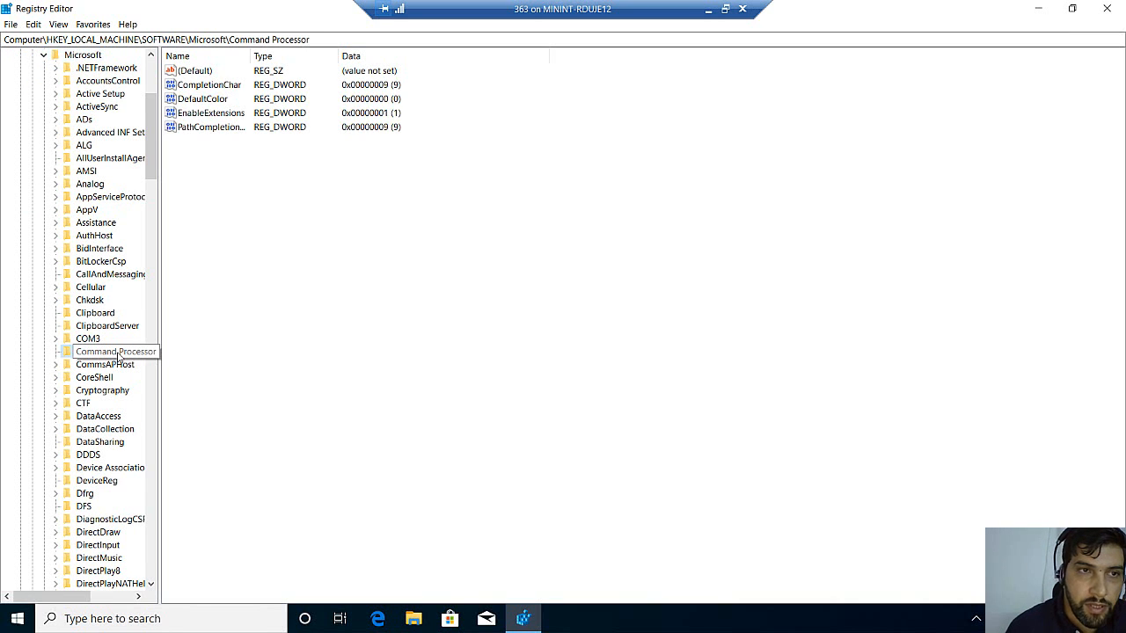
pyautogui.press('w')
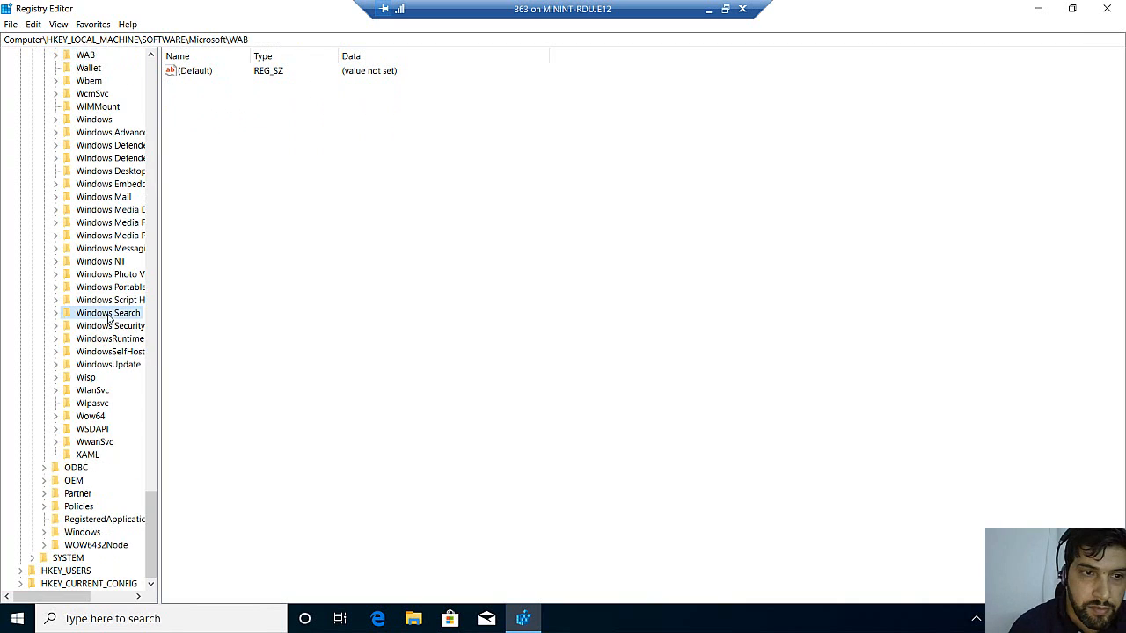
pyautogui.click(109, 314)
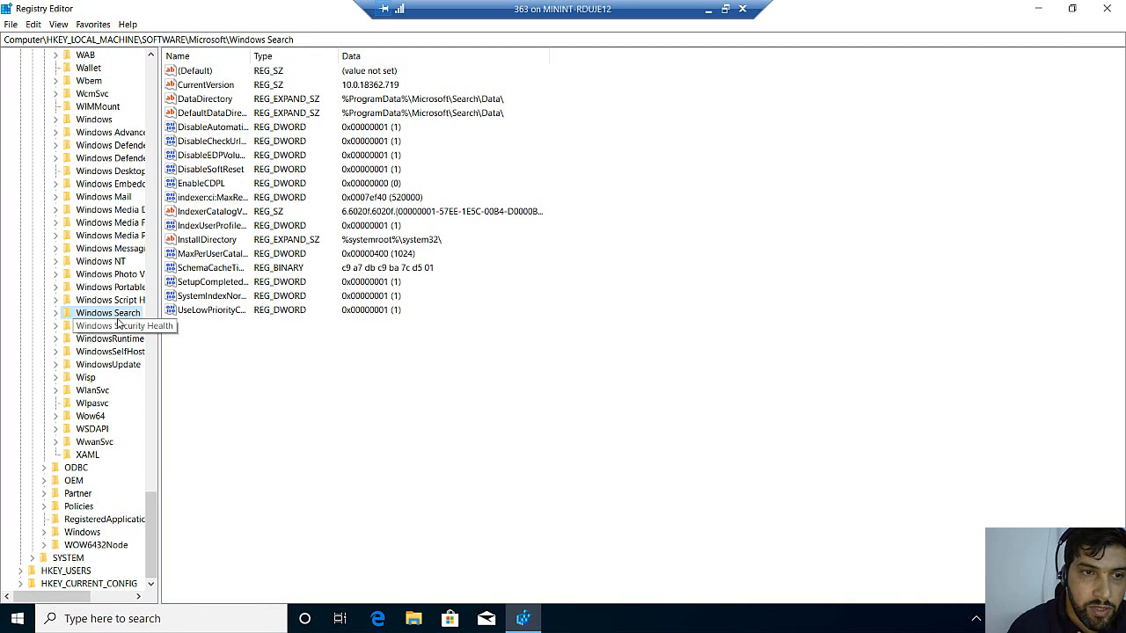
# Review each group's permissions on the Windows Search key of the 363 machine, and close them without changes
pyautogui.rightClick(118, 319)
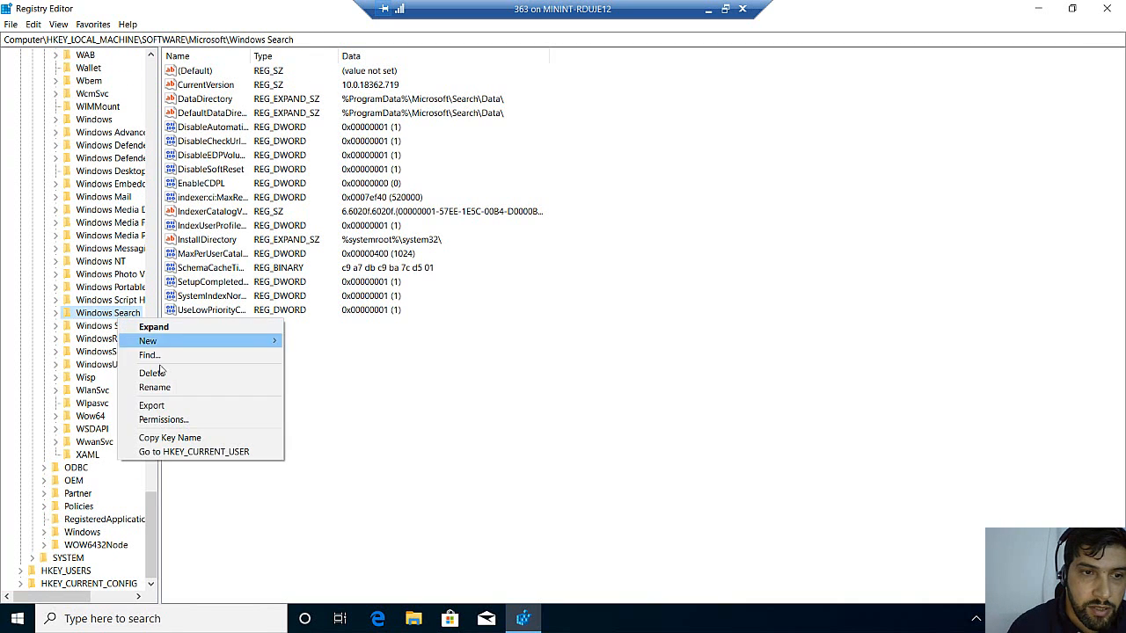
pyautogui.click(174, 423)
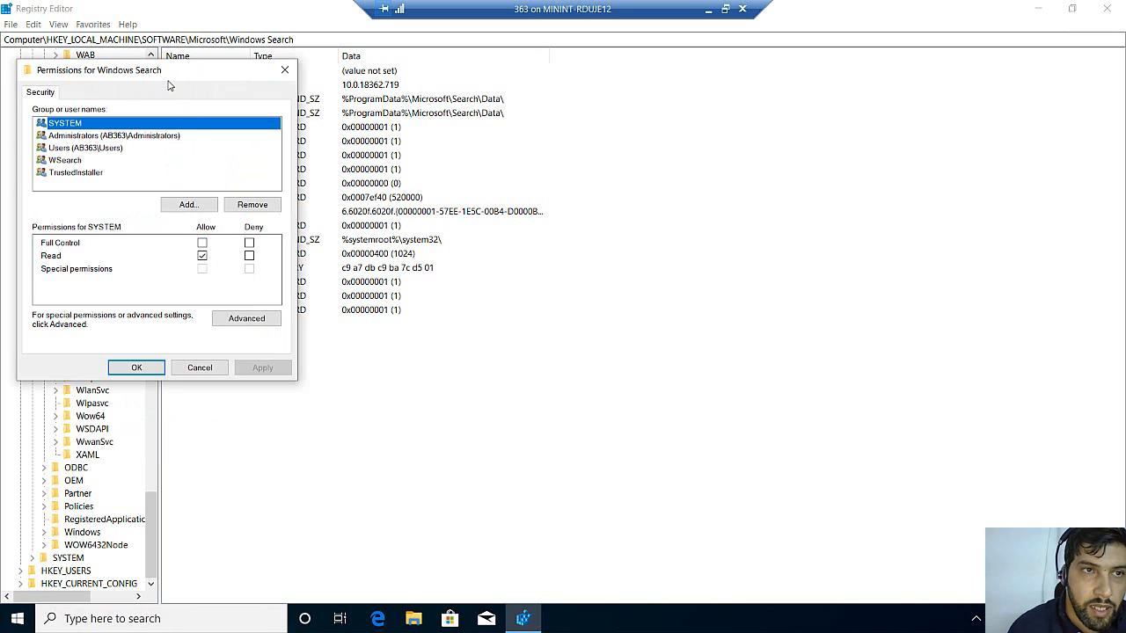
pyautogui.moveTo(145, 76); pyautogui.dragTo(261, 111)
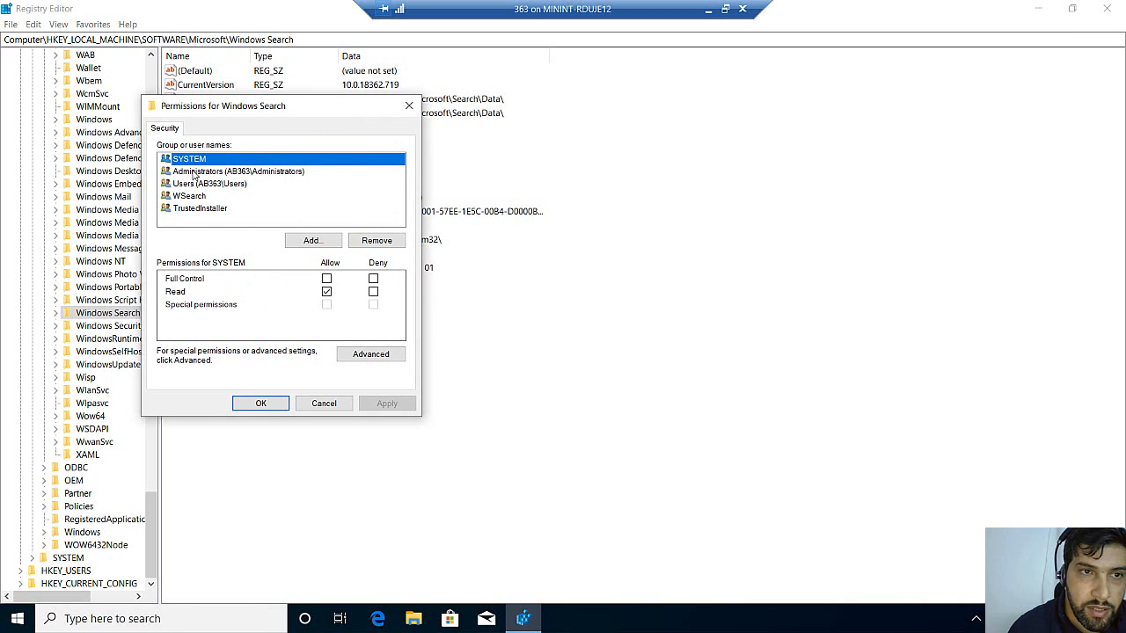
pyautogui.click(194, 173)
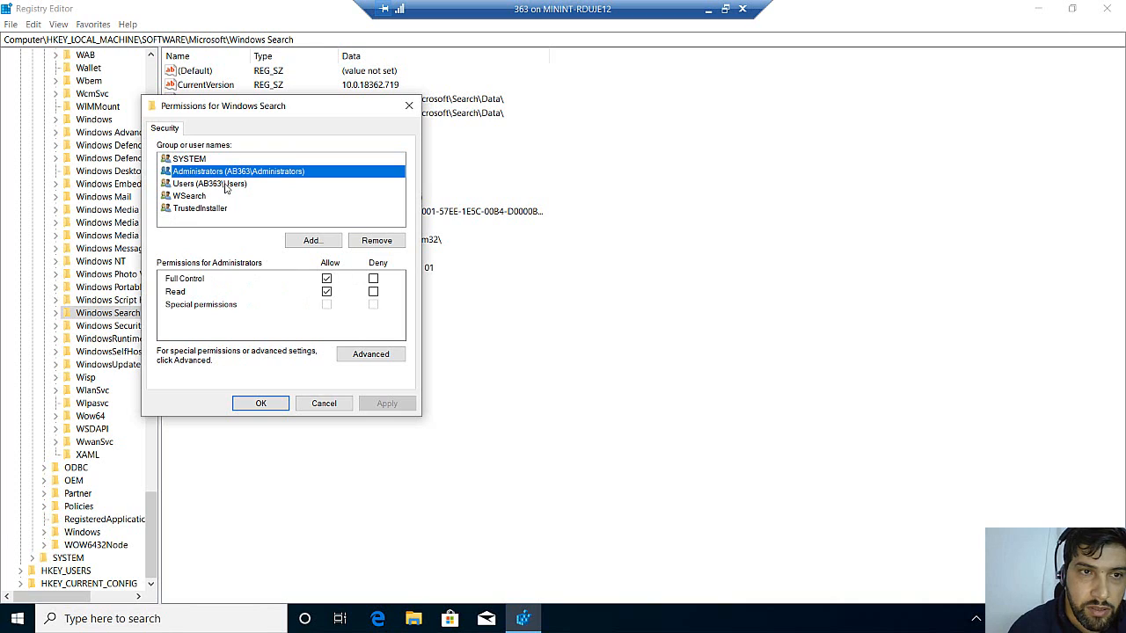
pyautogui.click(226, 185)
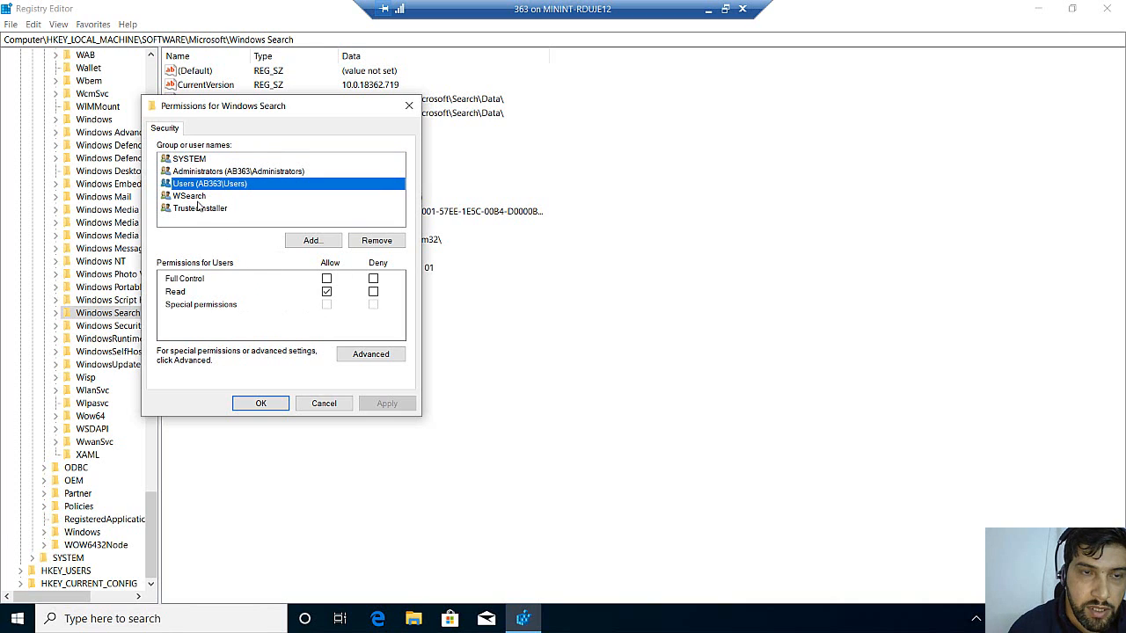
pyautogui.click(197, 201)
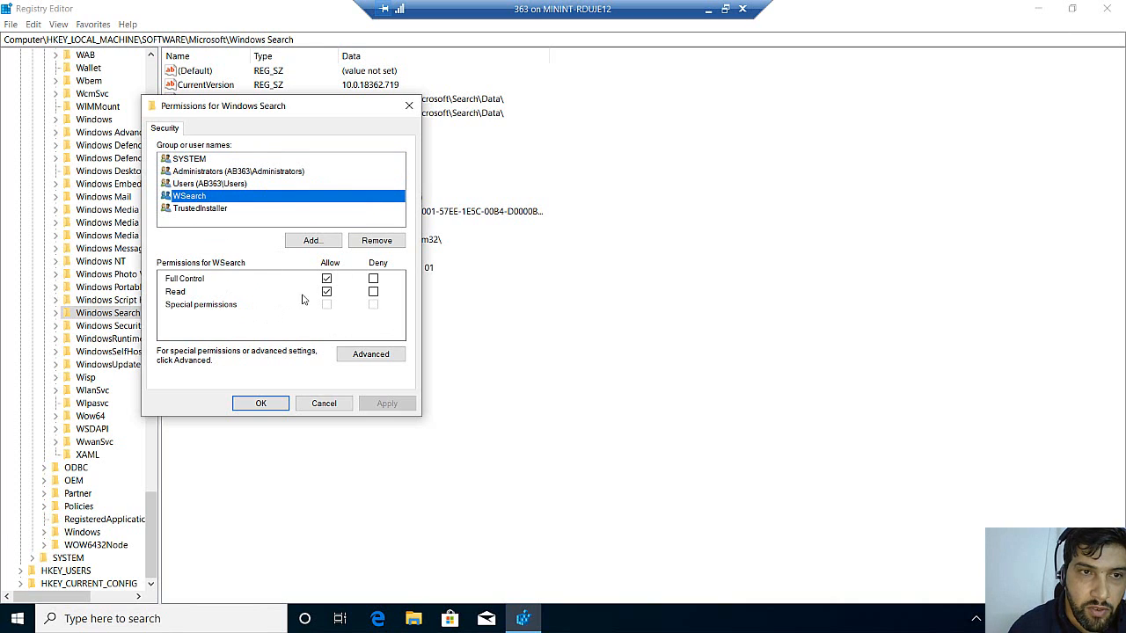
pyautogui.press('Down')
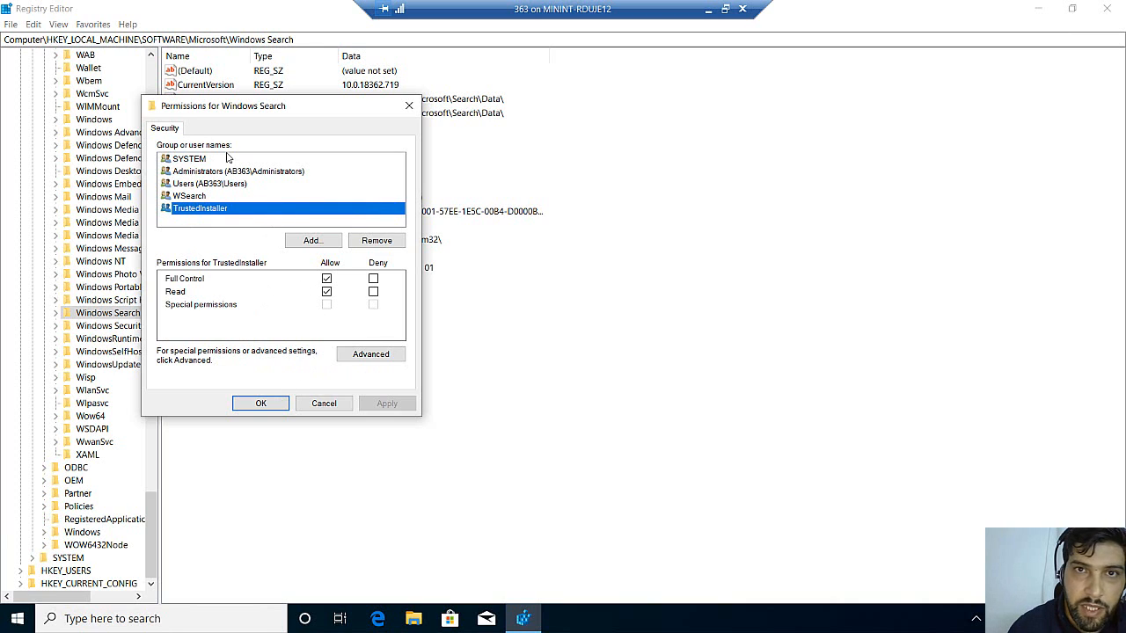
pyautogui.click(305, 401)
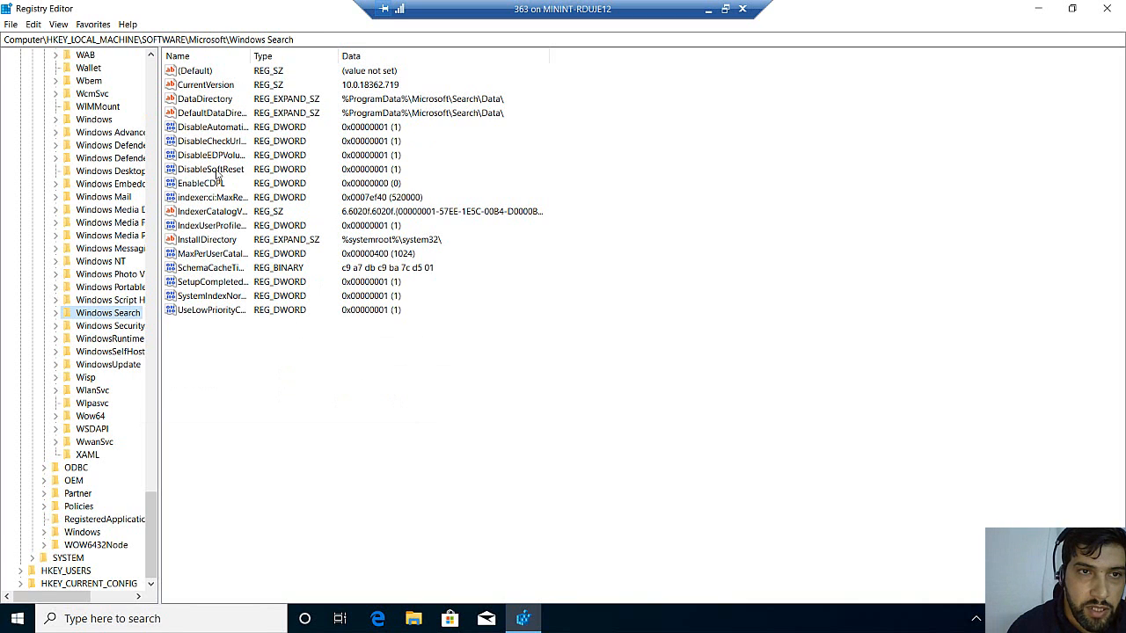
# Widen the Name column and look through the Windows Search key's values
pyautogui.moveTo(249, 57); pyautogui.dragTo(327, 58)
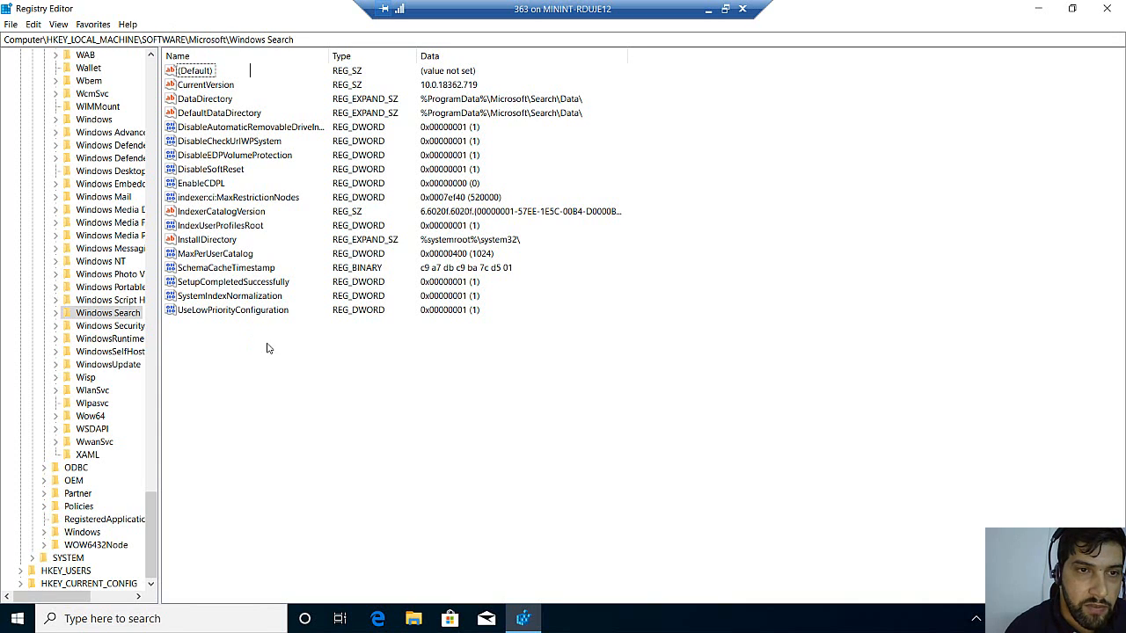
pyautogui.moveTo(264, 326); pyautogui.dragTo(261, 188)
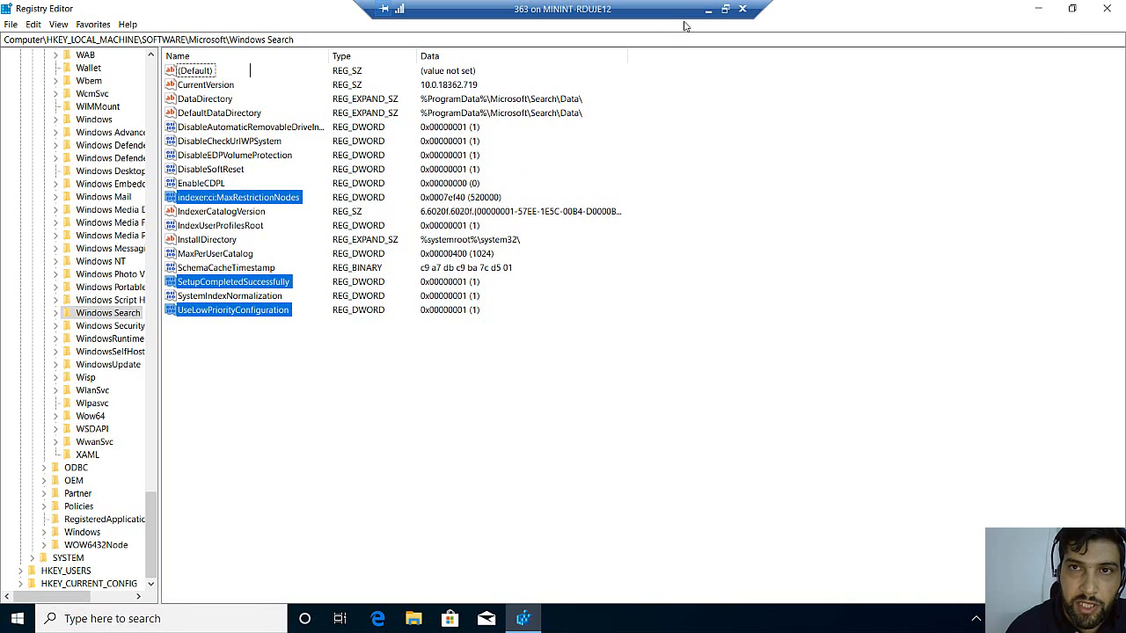
# Switch back to the W10 machine and examine the Path and Desired Access in the ACCESS DENIED event's properties
pyautogui.click(709, 8)
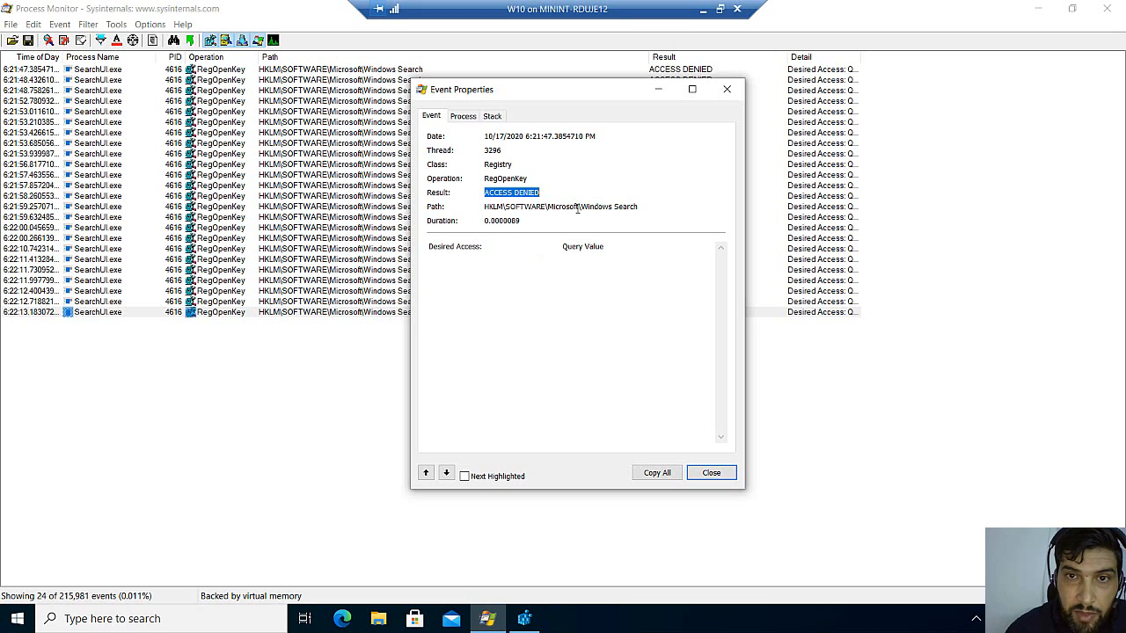
pyautogui.moveTo(575, 206); pyautogui.dragTo(642, 209)
pyautogui.moveTo(565, 246); pyautogui.dragTo(610, 244)
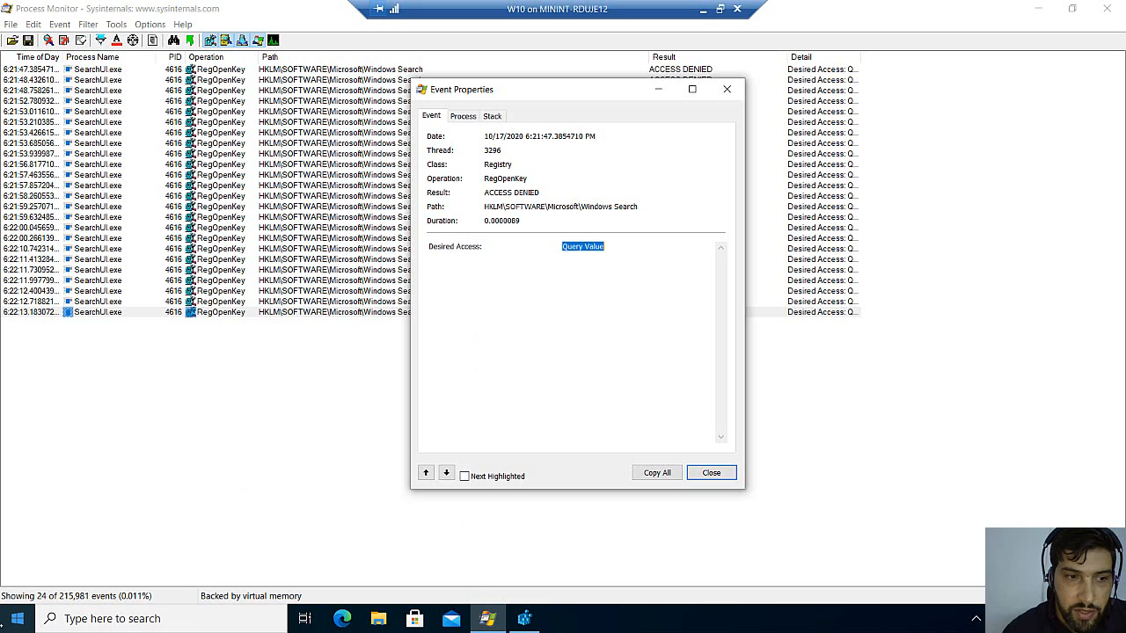
# Open a Command Prompt and generate a Group Policy results report with gpresult /h grouppolicy.html
pyautogui.click(11, 617)
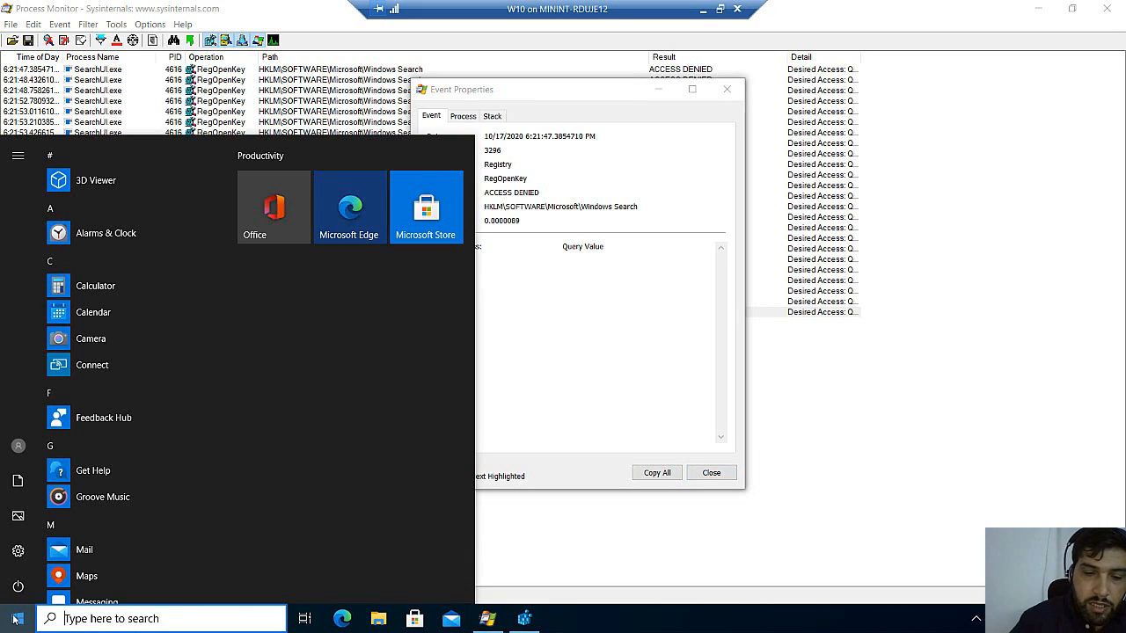
pyautogui.write('c')
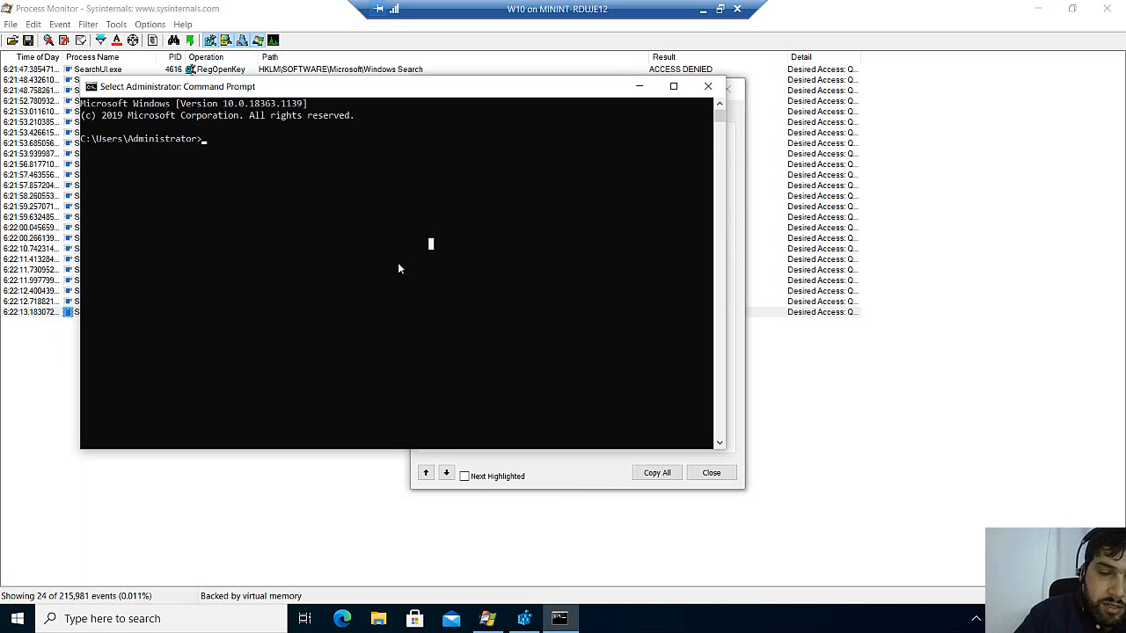
pyautogui.write('c')
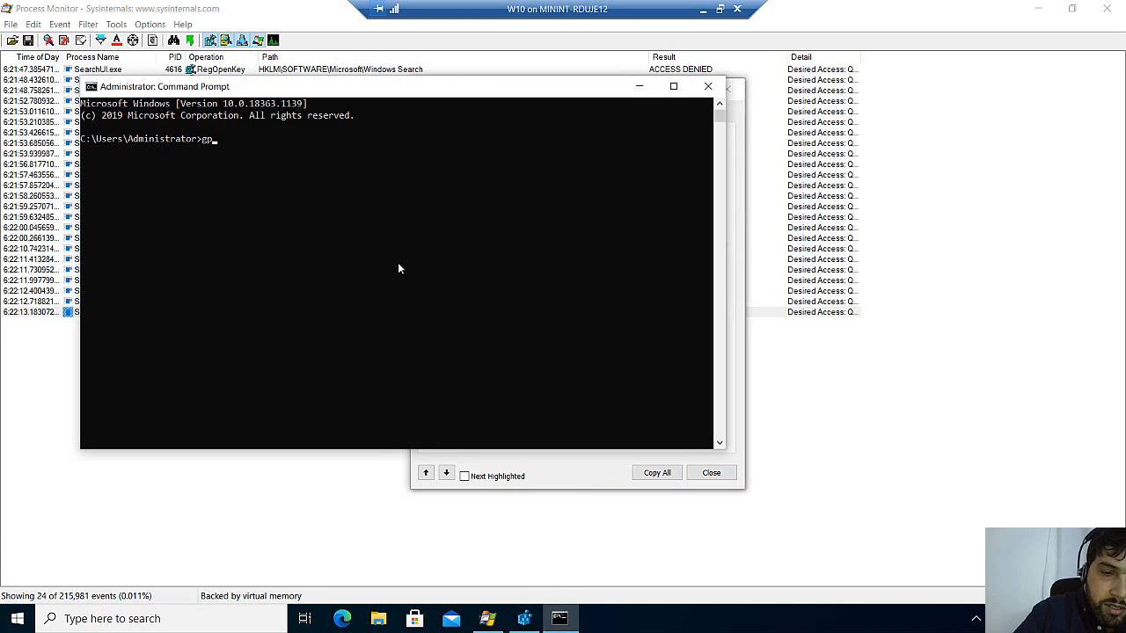
pyautogui.write('presult /h ')
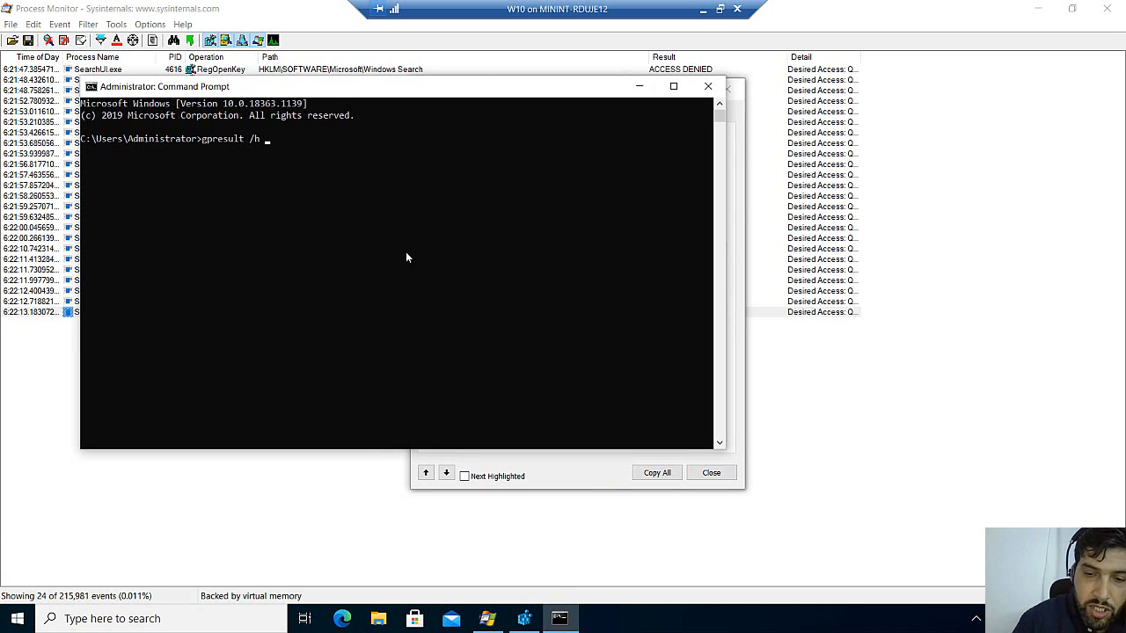
pyautogui.write('r')
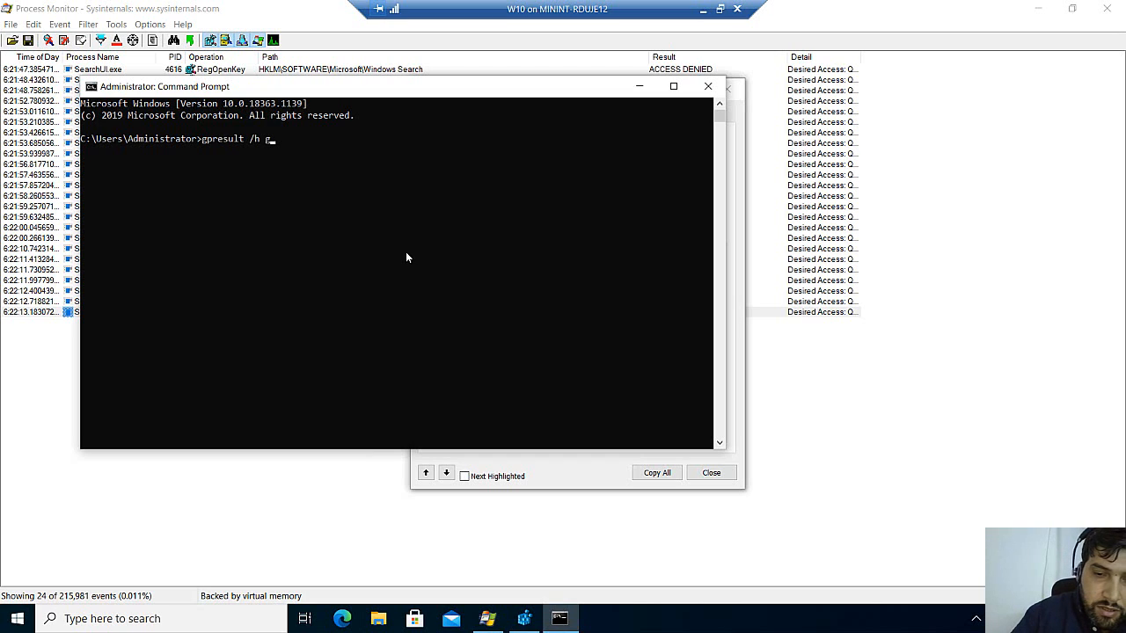
pyautogui.write('ro')
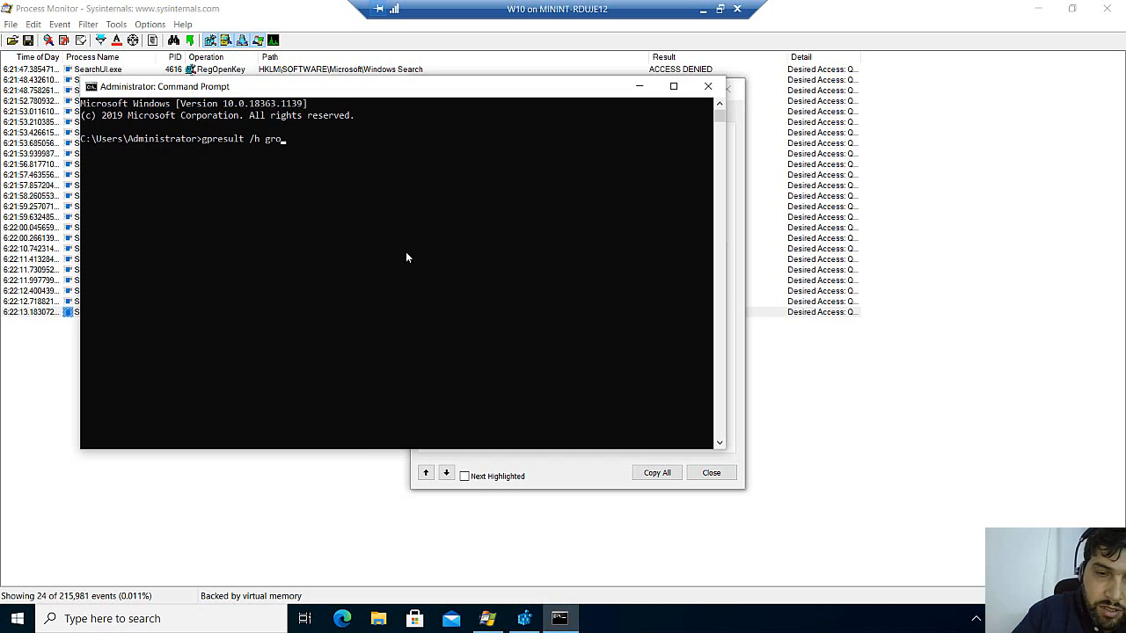
pyautogui.write('uppol')
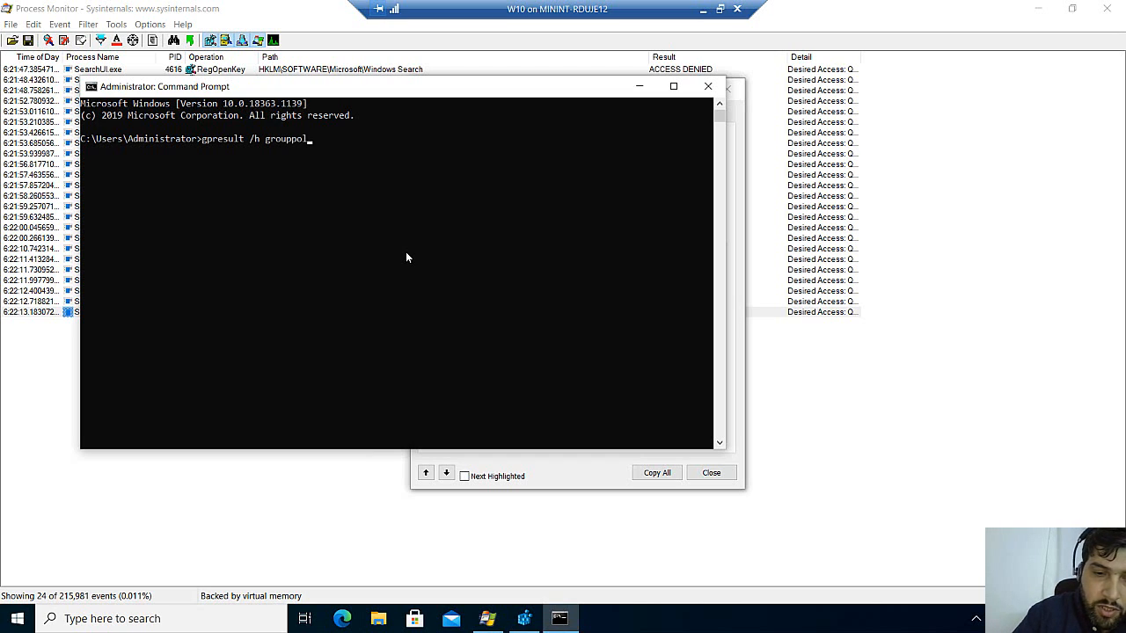
pyautogui.write('icy.h')
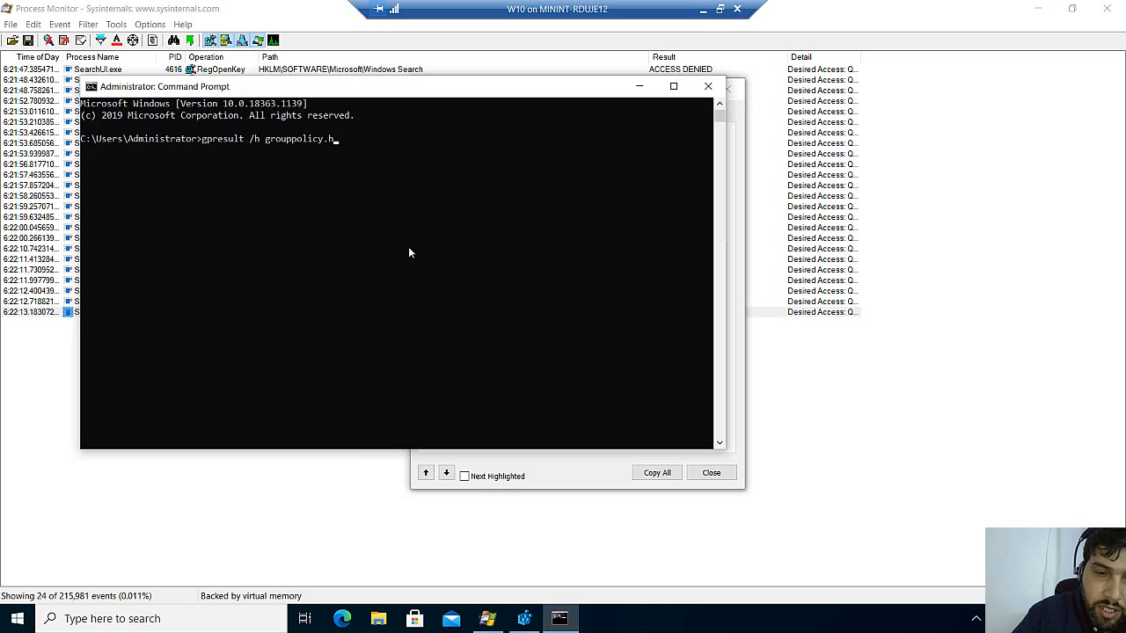
pyautogui.write('tml')
pyautogui.press('Return')
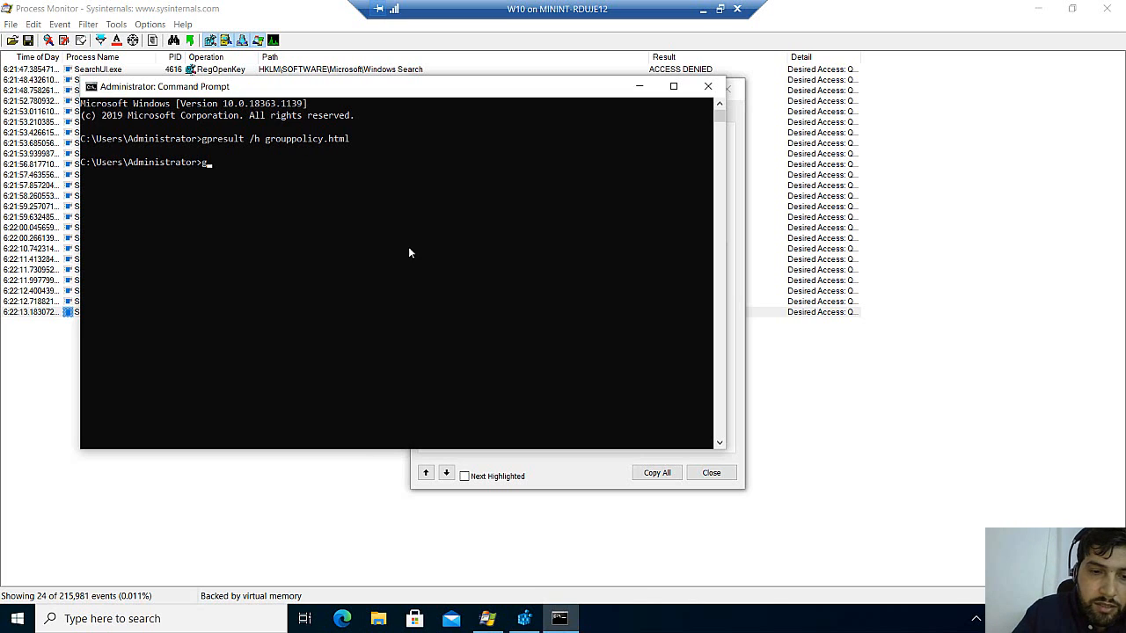
# Open grouppolicy.html from the Command Prompt and expand all sections of the report
pyautogui.write('gr')
pyautogui.press('Tab')
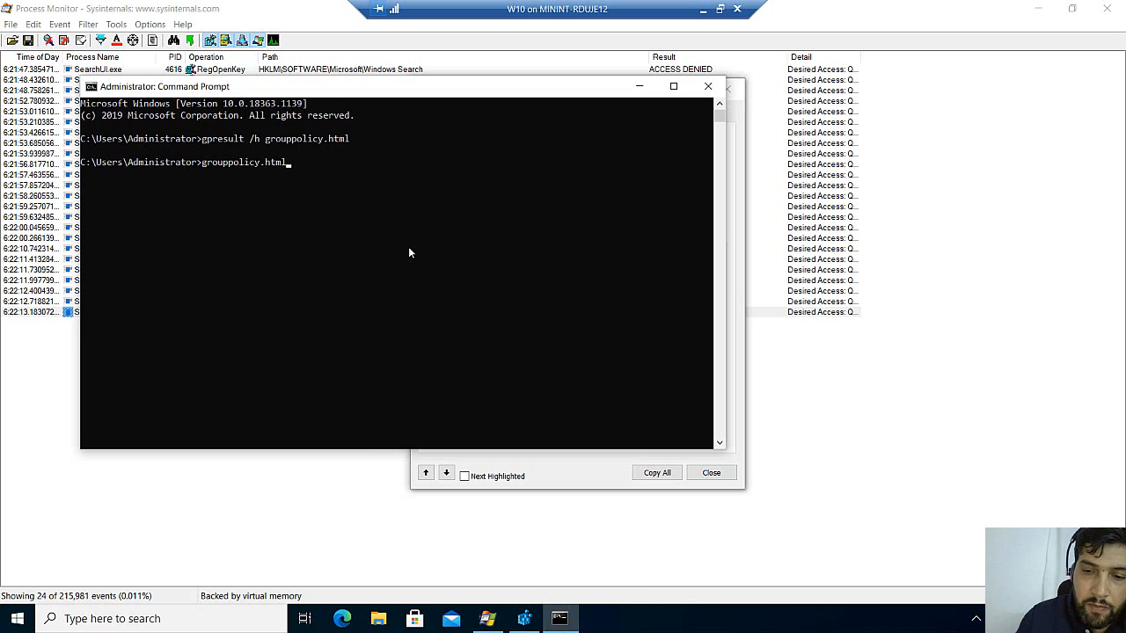
pyautogui.press('Return')
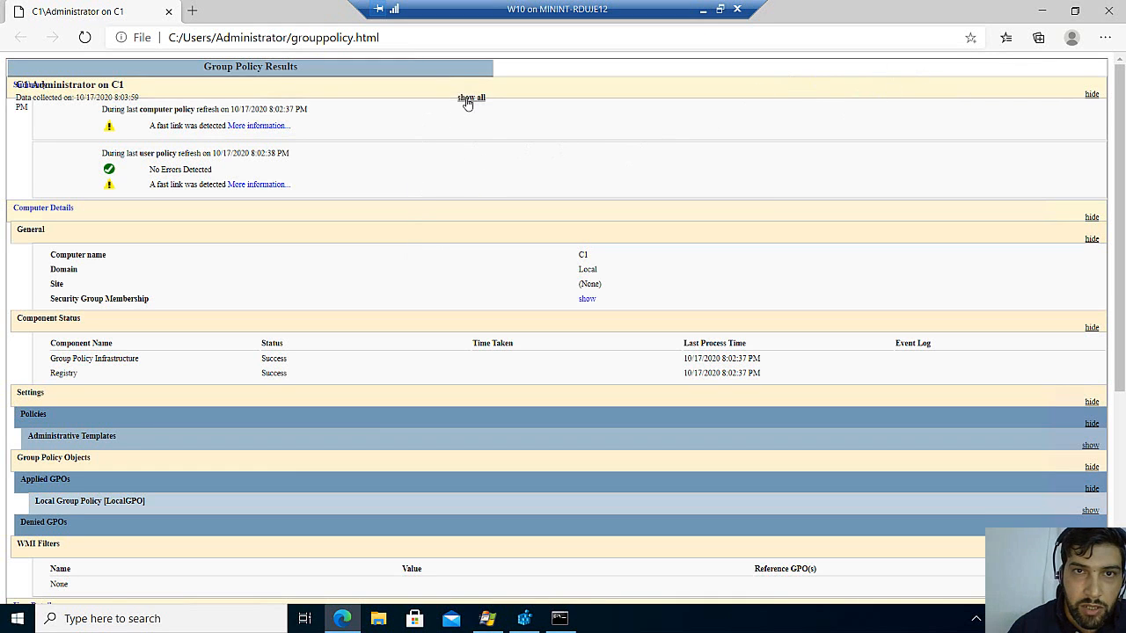
pyautogui.click(469, 97)
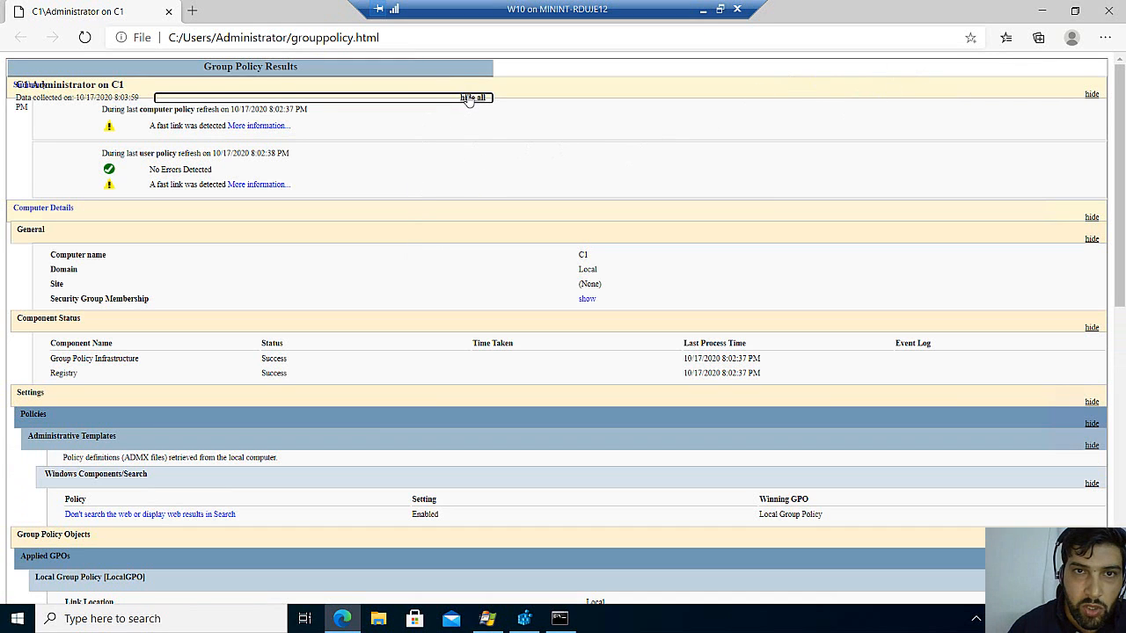
# Find "search" in the report and check the Setting and Winning GPO of the policy about displaying web results
pyautogui.click(1105, 37)
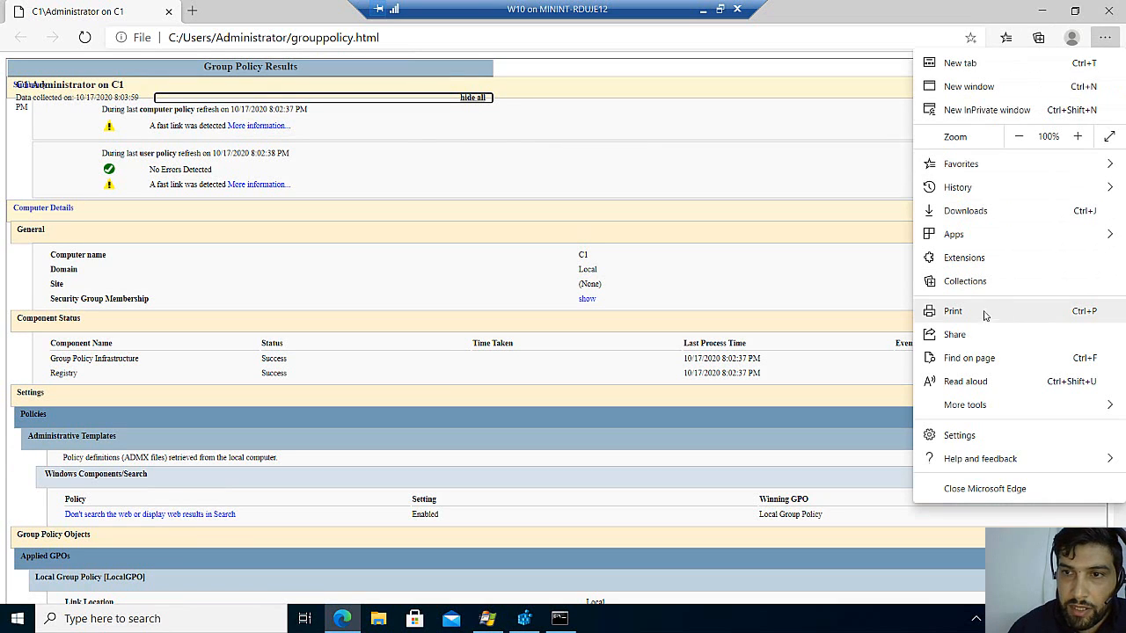
pyautogui.click(961, 361)
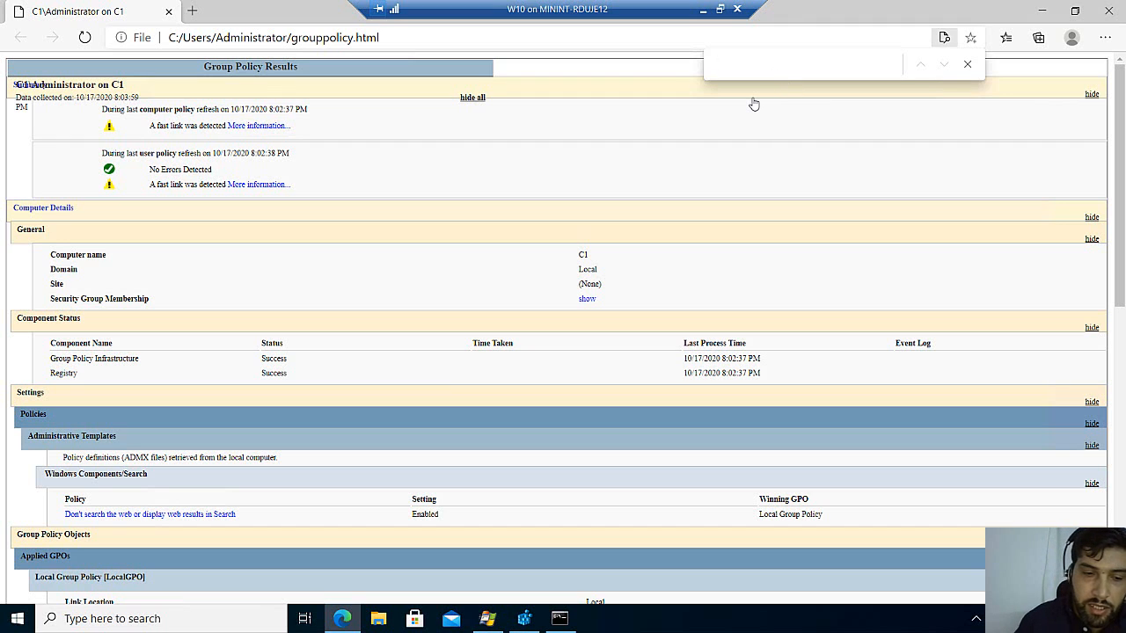
pyautogui.write('sear')
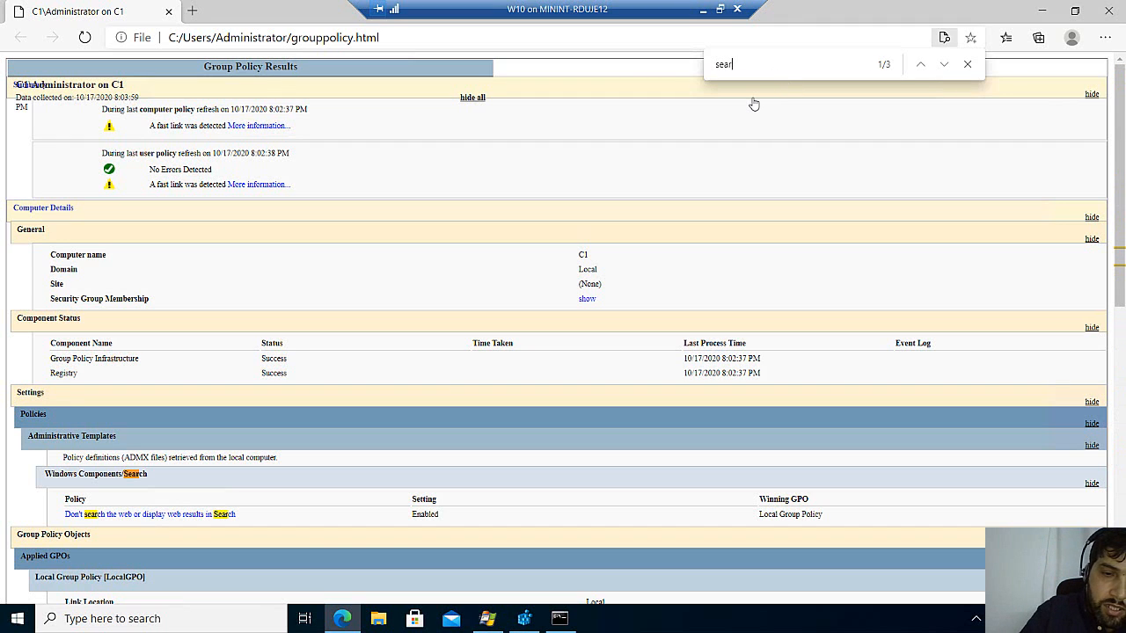
pyautogui.write('ch')
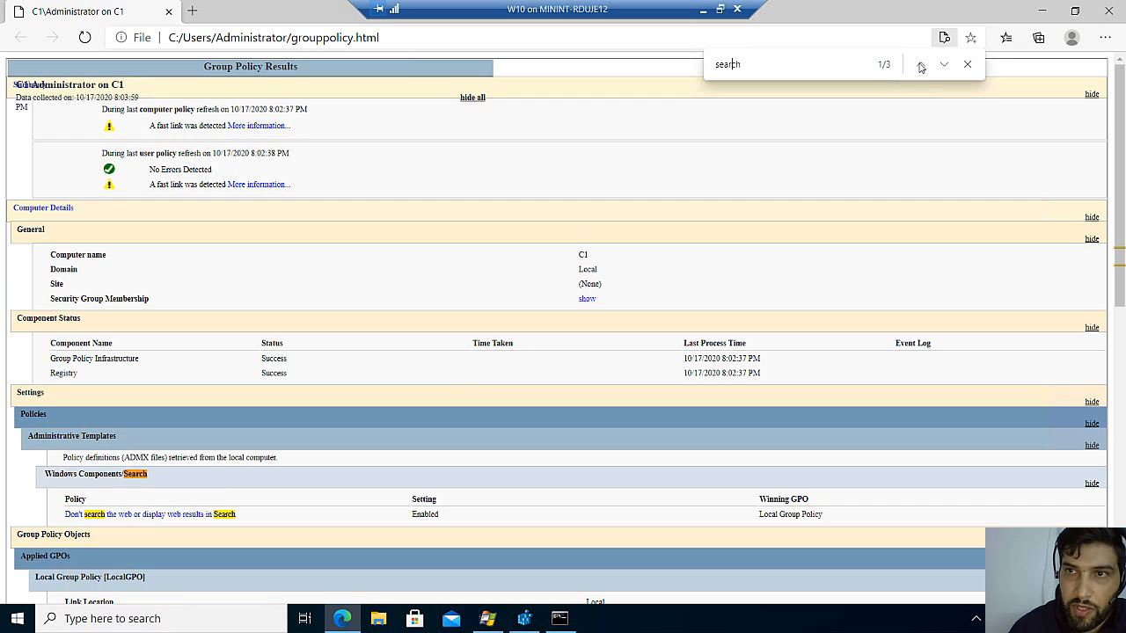
pyautogui.click(945, 71)
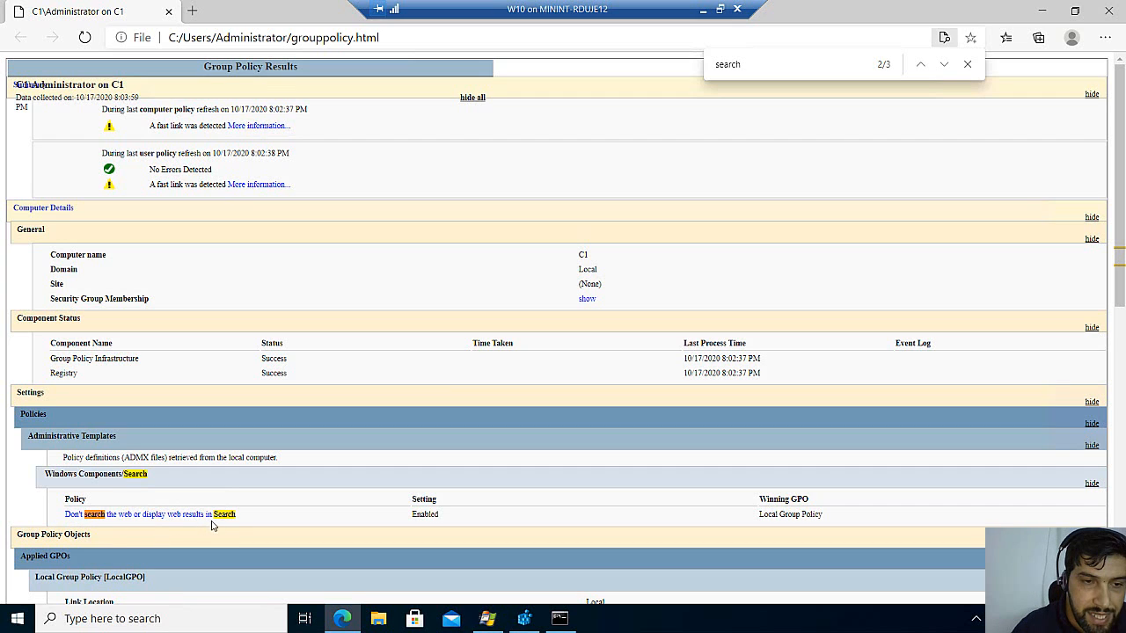
pyautogui.moveTo(417, 514); pyautogui.dragTo(442, 518)
pyautogui.click(437, 520)
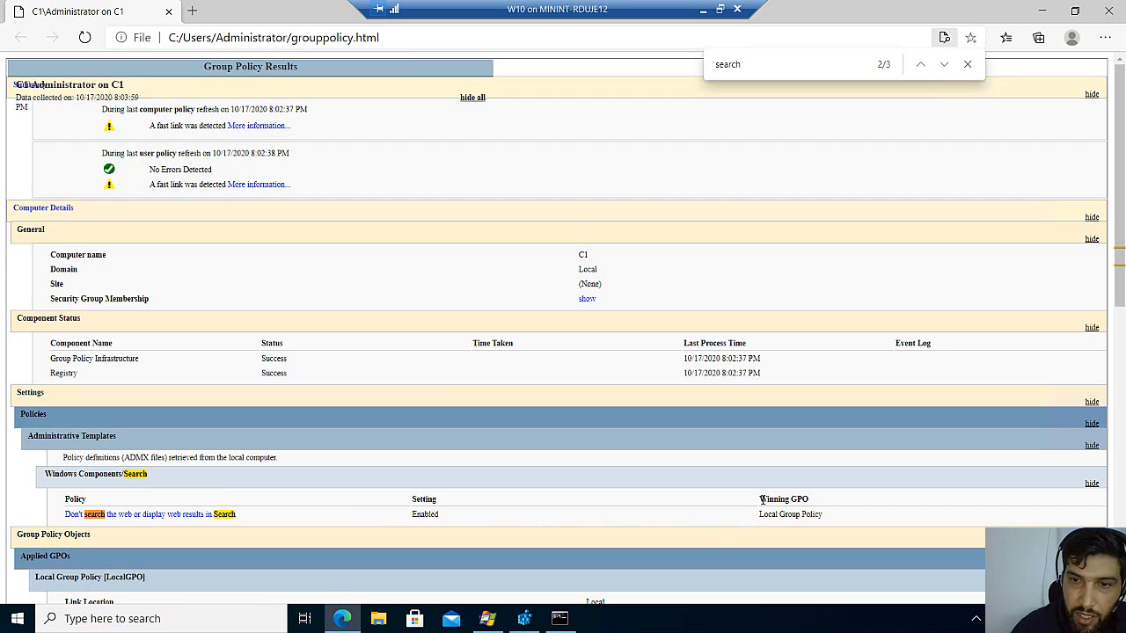
pyautogui.moveTo(789, 499); pyautogui.dragTo(822, 521)
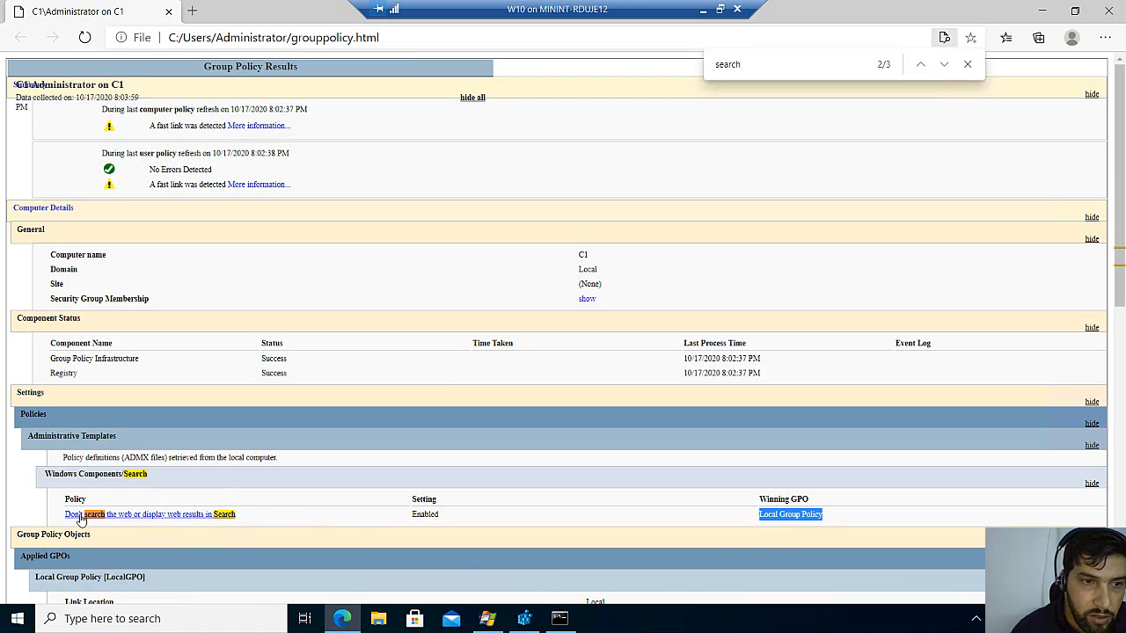
# Read the explanation of "Don't search the web or display web results in Search" in a widened window, and close it
pyautogui.click(113, 519)
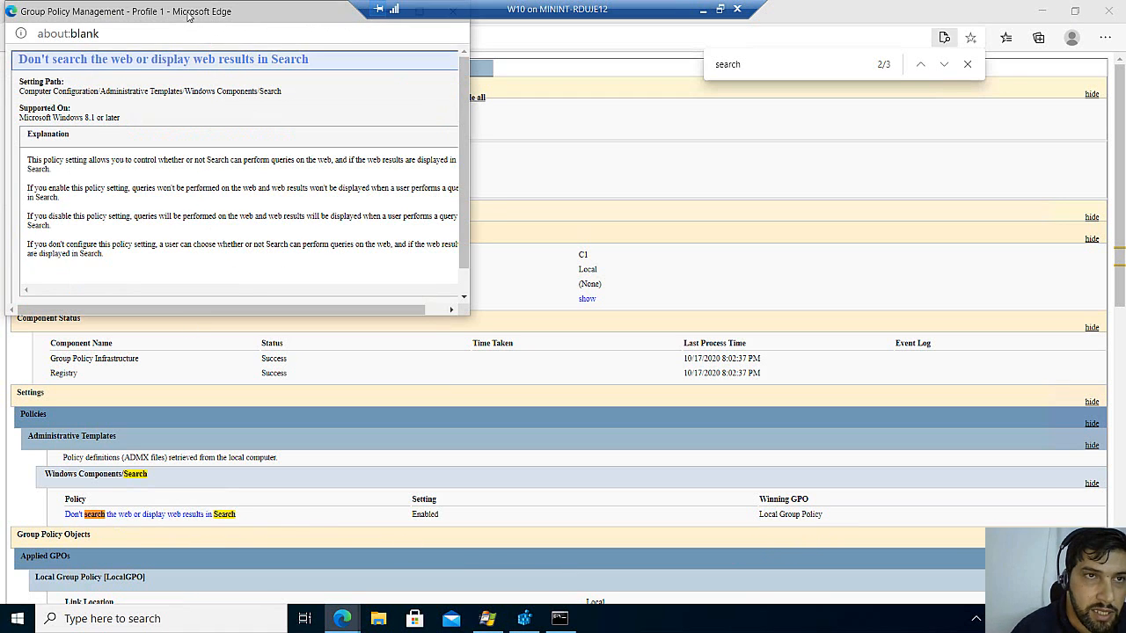
pyautogui.moveTo(187, 16); pyautogui.dragTo(356, 109)
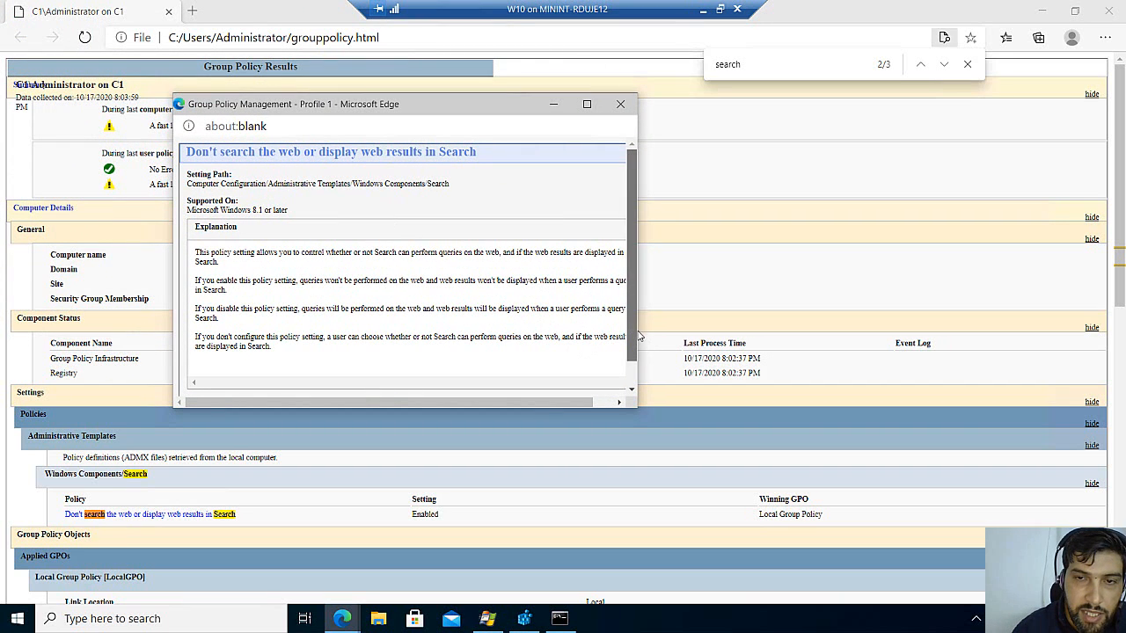
pyautogui.moveTo(637, 335); pyautogui.dragTo(832, 352)
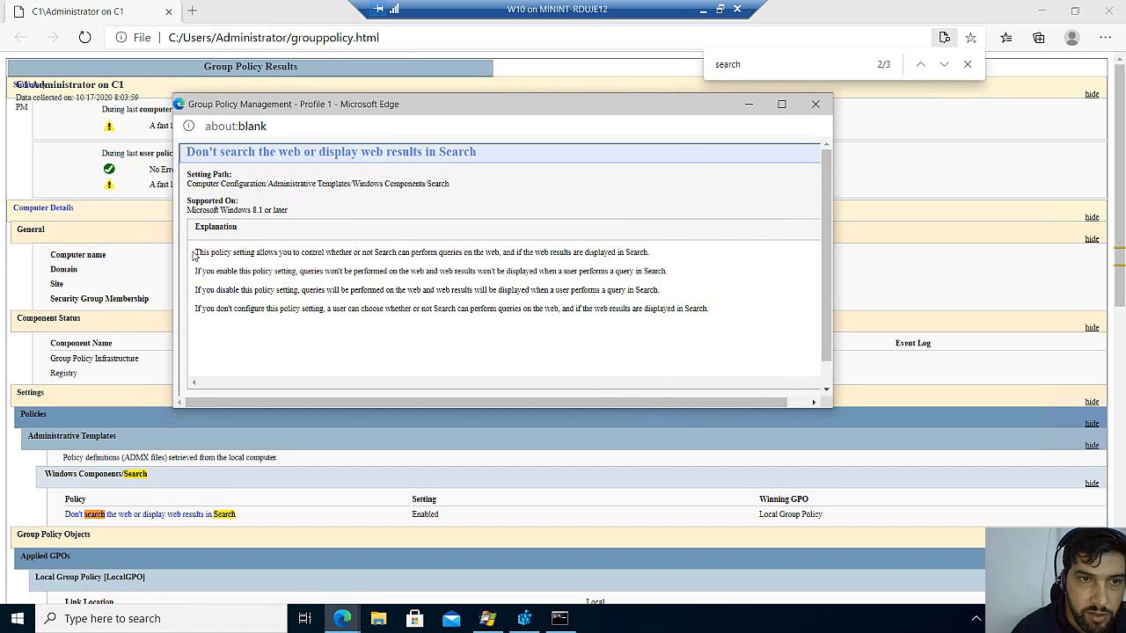
pyautogui.moveTo(196, 255); pyautogui.dragTo(413, 254)
pyautogui.moveTo(419, 254); pyautogui.dragTo(647, 252)
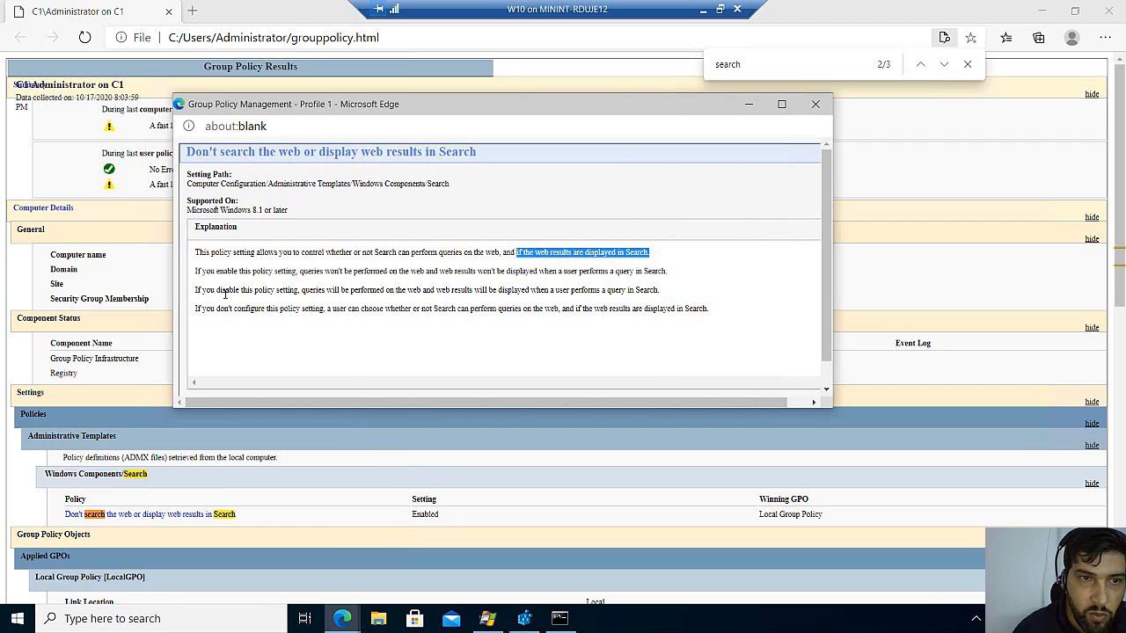
pyautogui.moveTo(195, 273); pyautogui.dragTo(652, 281)
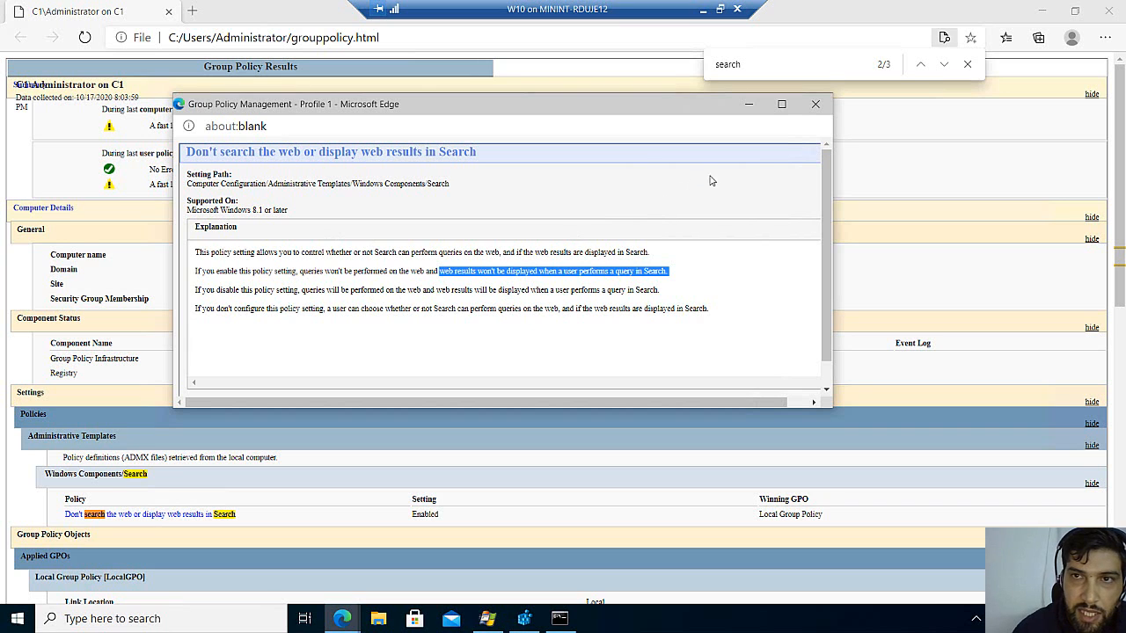
pyautogui.click(816, 104)
# Open the Local Group Policy Editor and place its window so the report's policy path stays readable
pyautogui.click(57, 620)
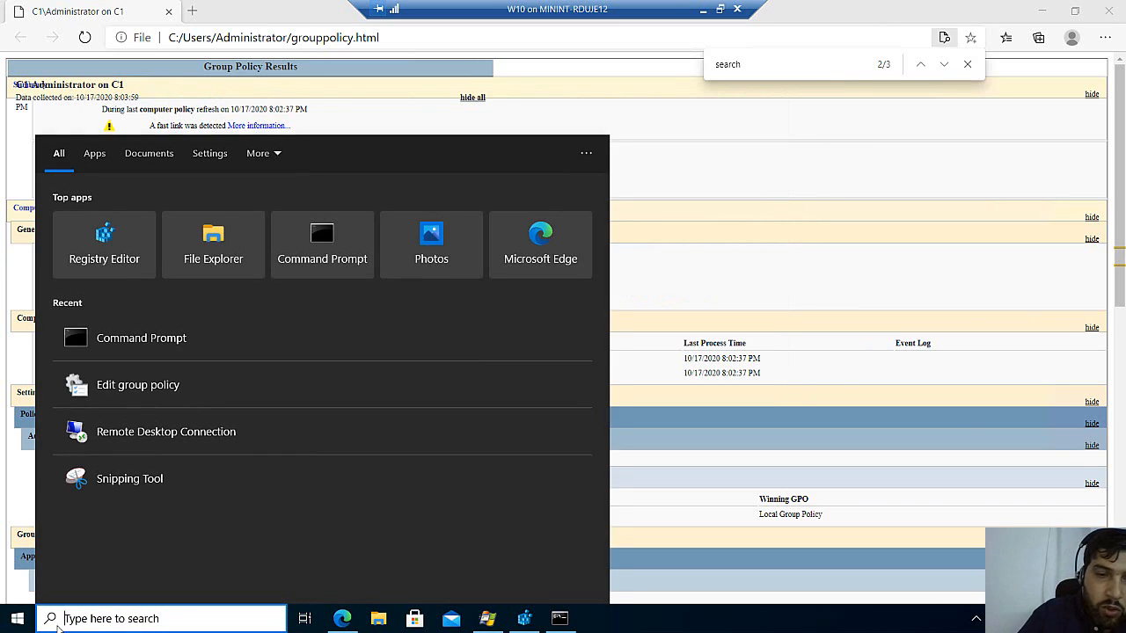
pyautogui.write('gr')
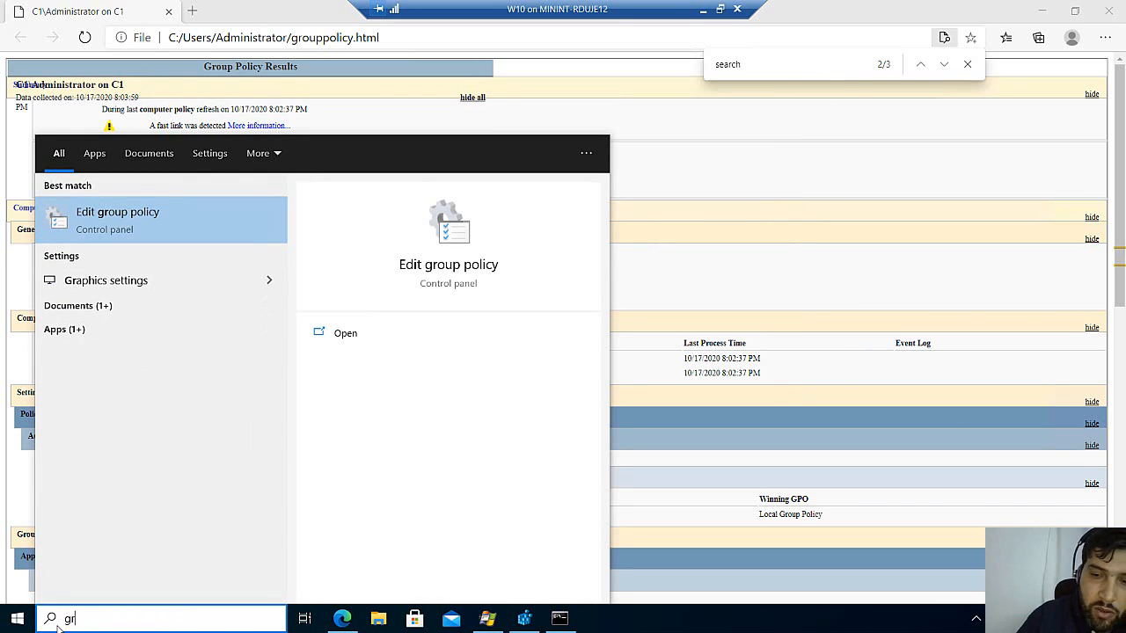
pyautogui.press('Return')
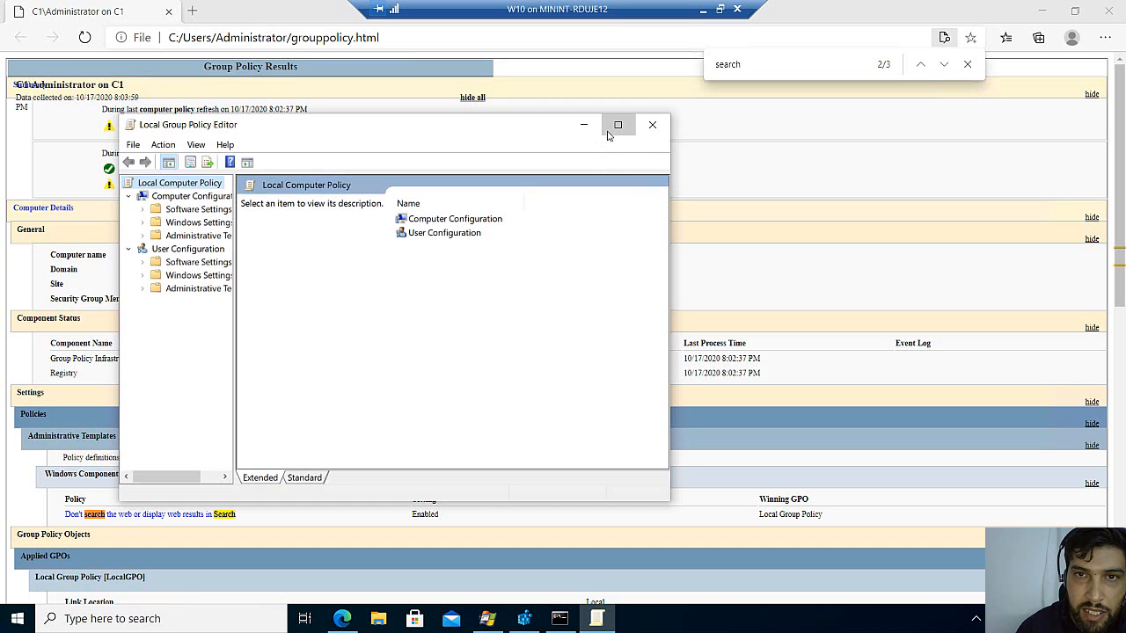
pyautogui.moveTo(406, 129); pyautogui.dragTo(614, 129)
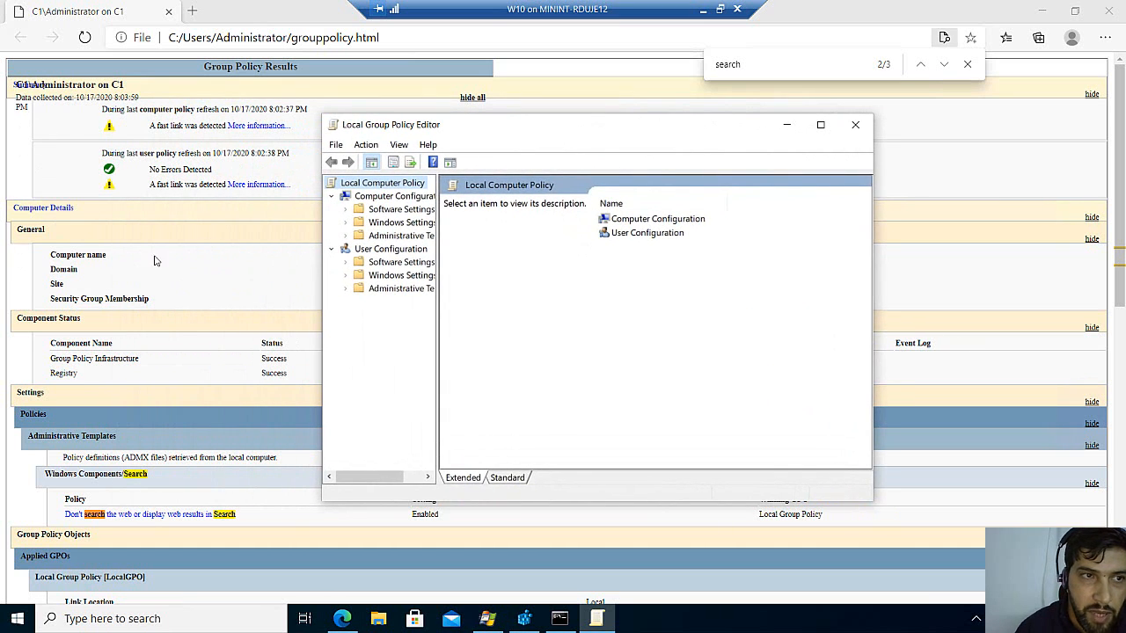
# Go to Computer Configuration > Administrative Templates > Windows Components > Search and select "Don't search the web or display web results in Search"
pyautogui.click(400, 236)
pyautogui.doubleClick(390, 238)
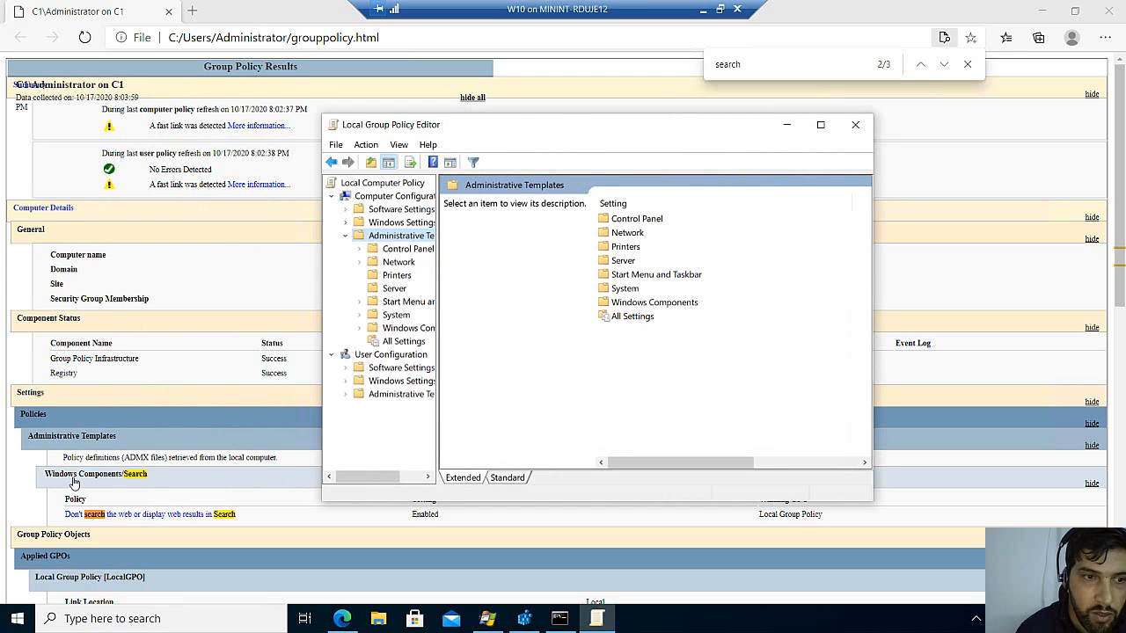
pyautogui.click(651, 305)
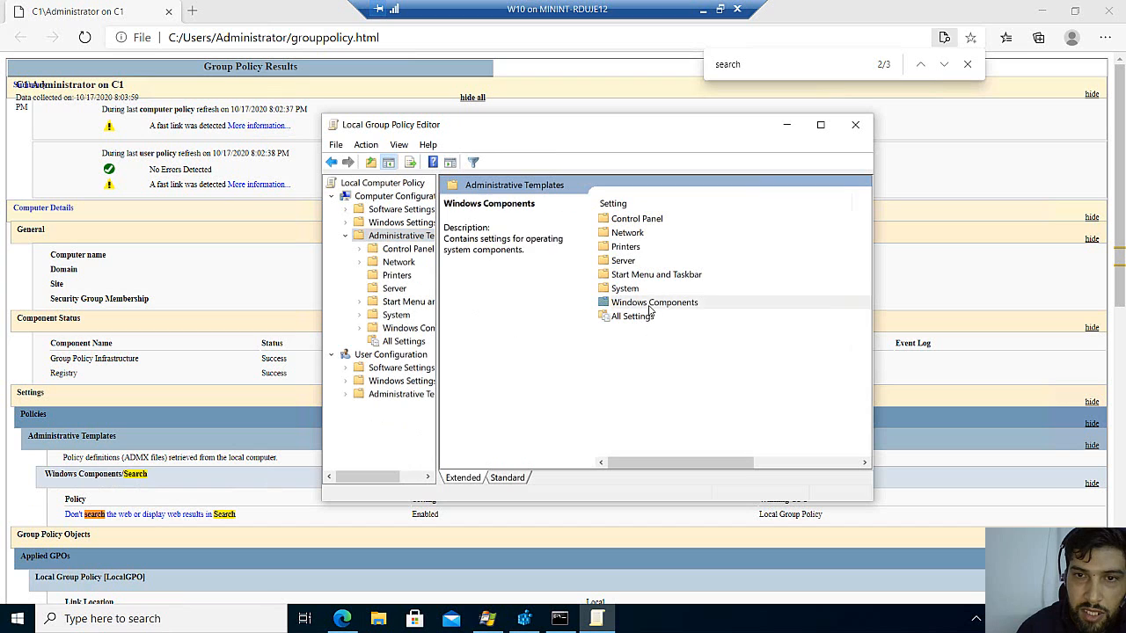
pyautogui.click(821, 124)
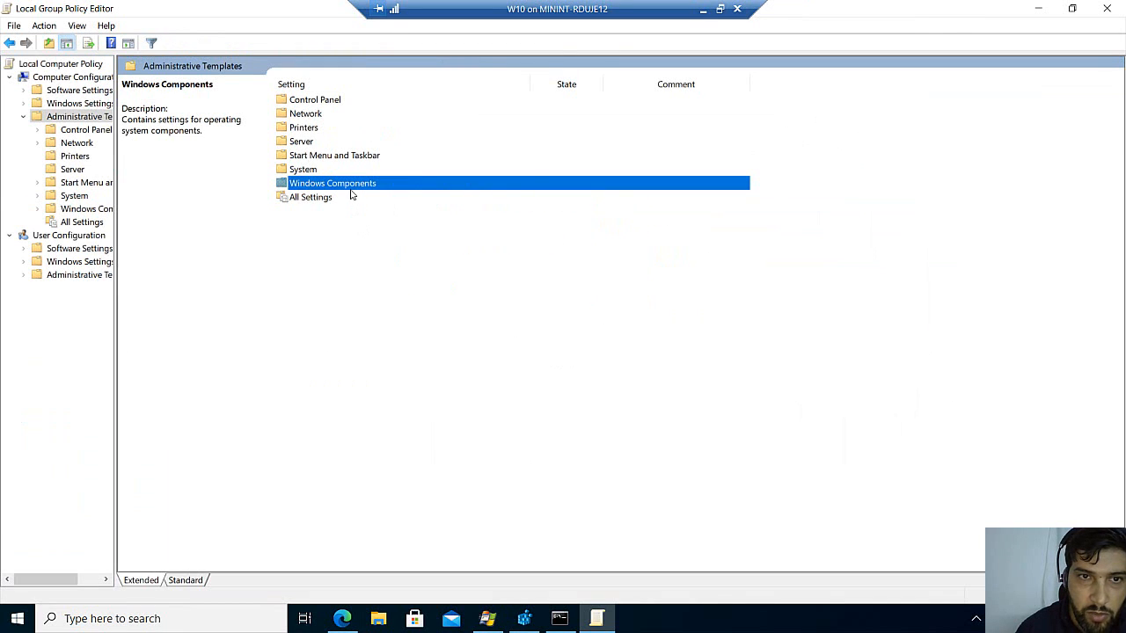
pyautogui.click(313, 156)
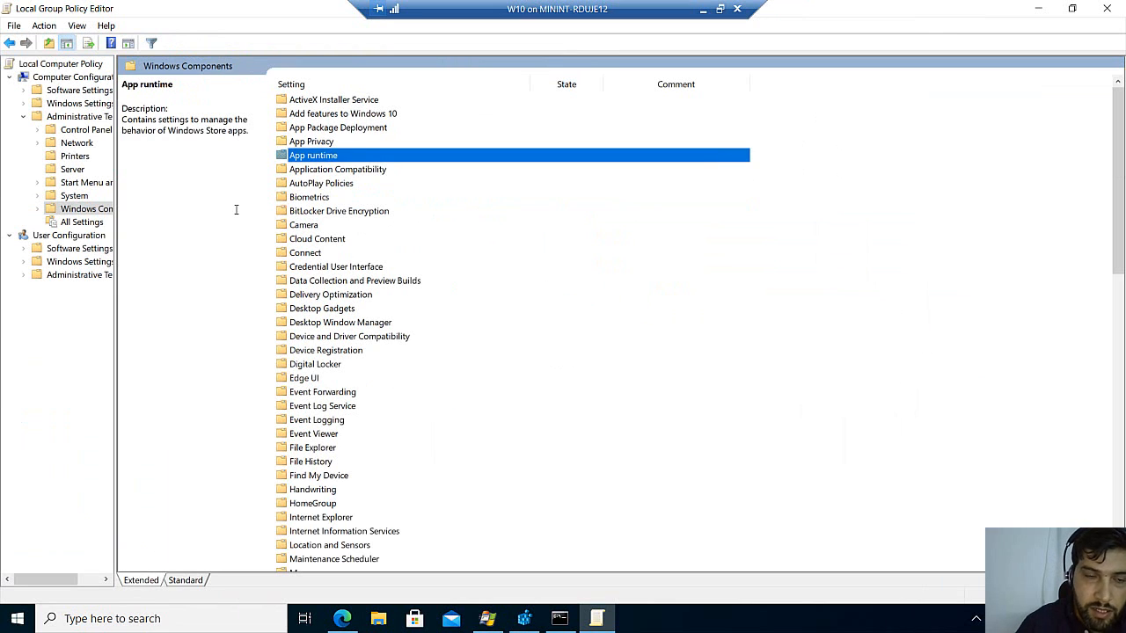
pyautogui.press('s')
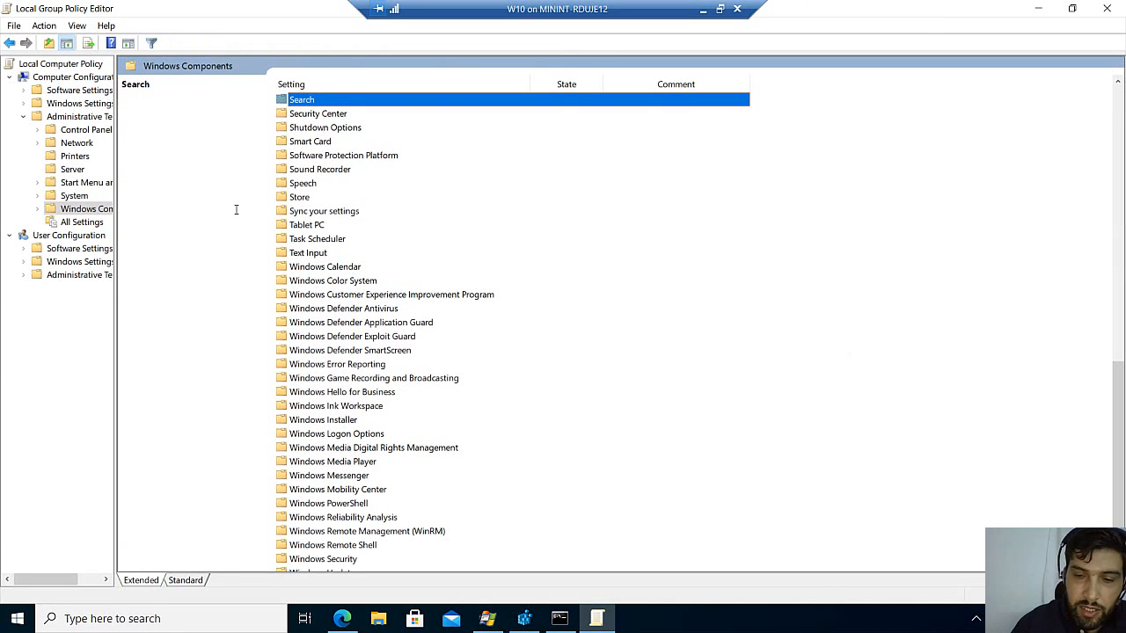
pyautogui.press('Return')
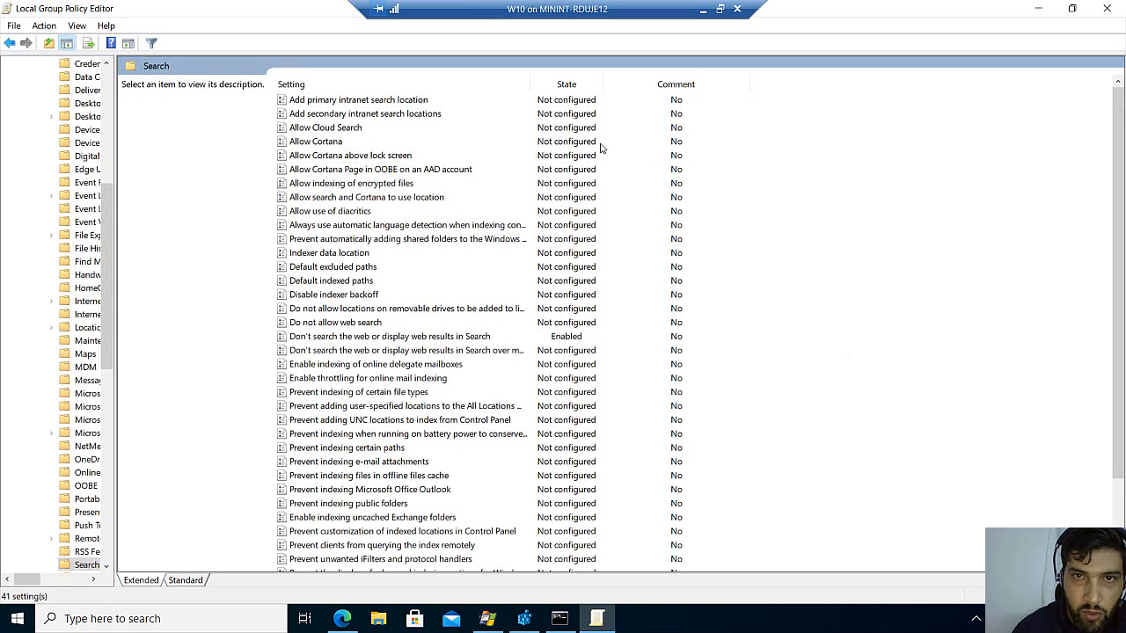
pyautogui.click(435, 342)
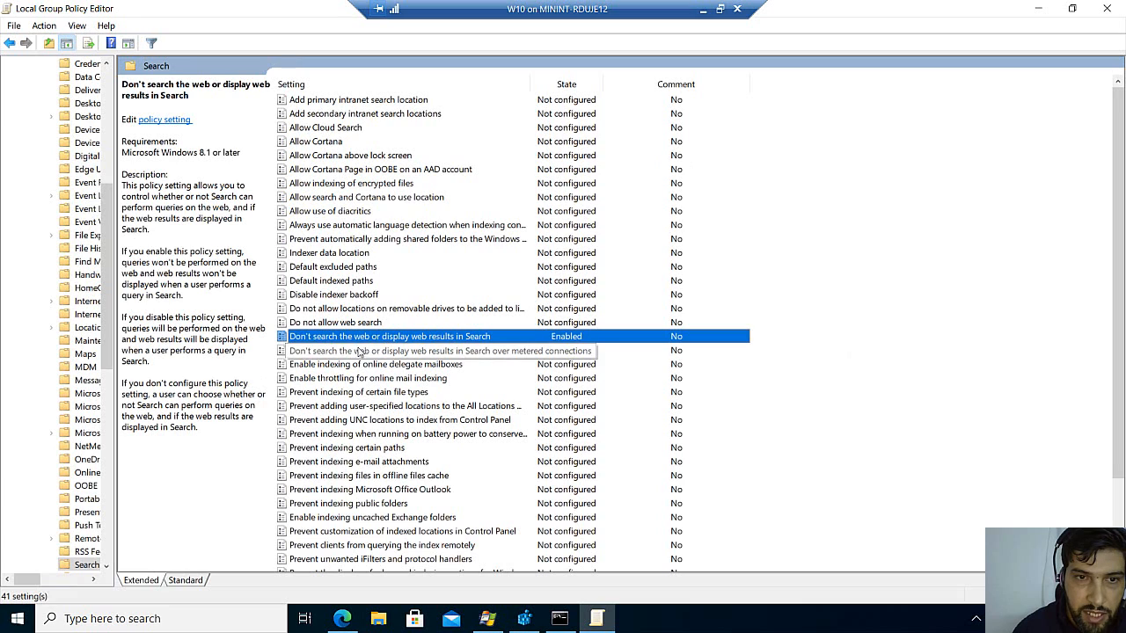
# Set the policy "Don't search the web or display web results in Search" to Not Configured and apply the change
pyautogui.doubleClick(470, 342)
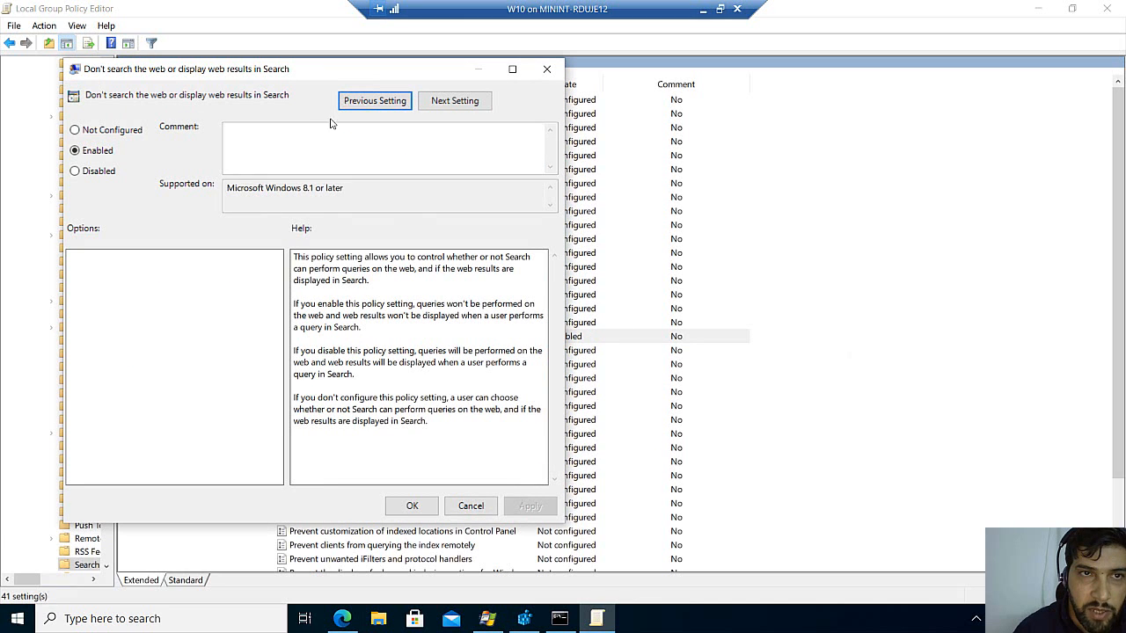
pyautogui.moveTo(181, 73); pyautogui.dragTo(505, 110)
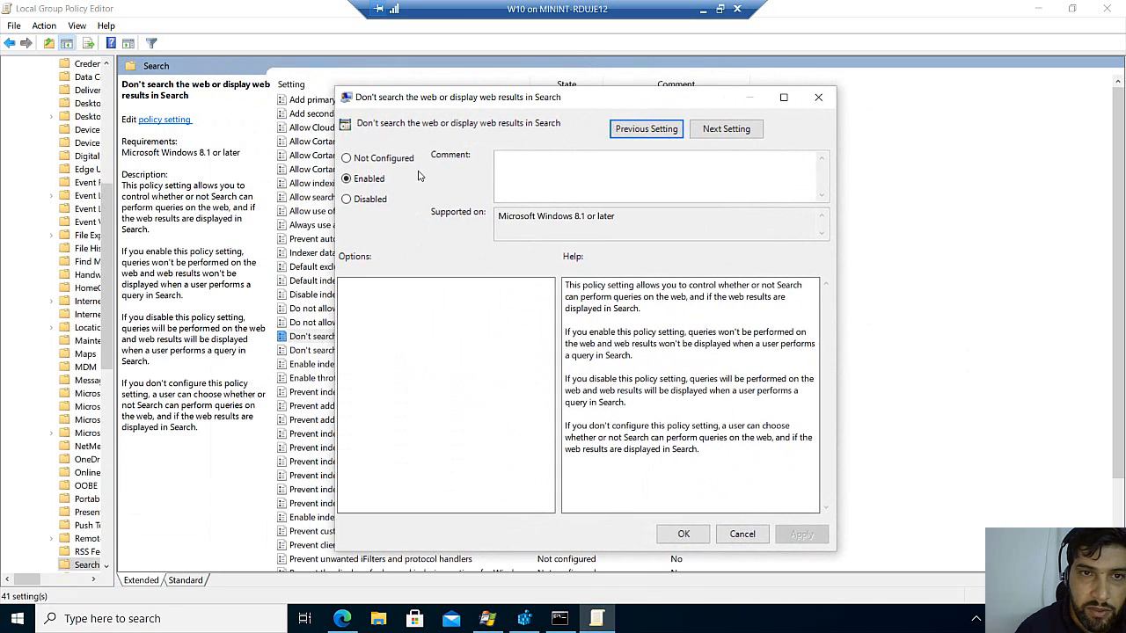
pyautogui.click(370, 158)
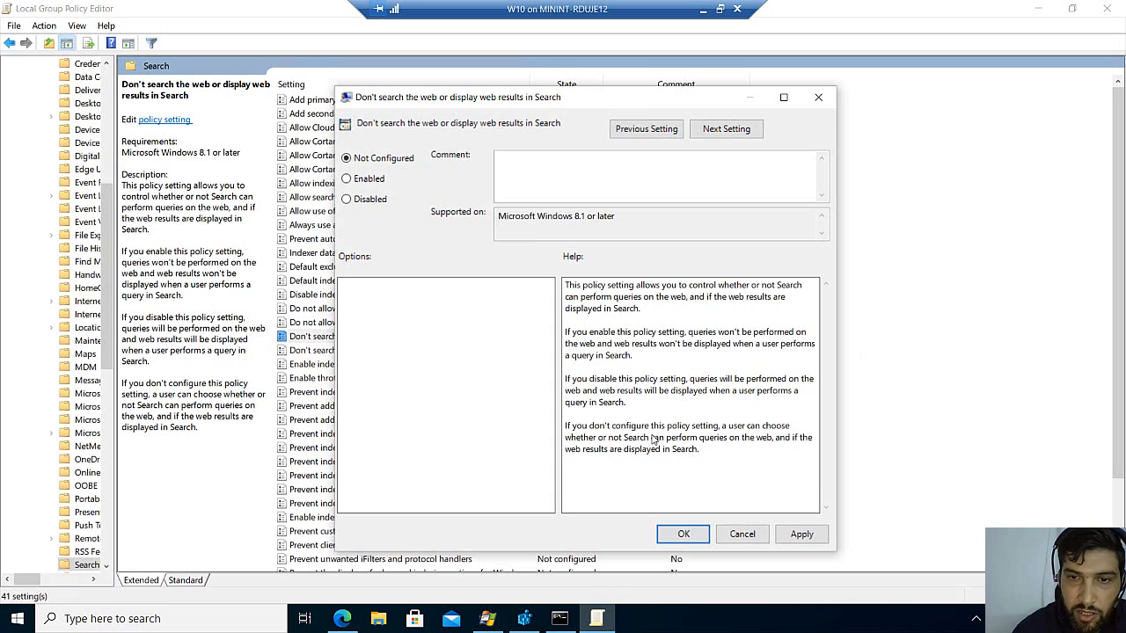
pyautogui.click(785, 534)
pyautogui.click(694, 539)
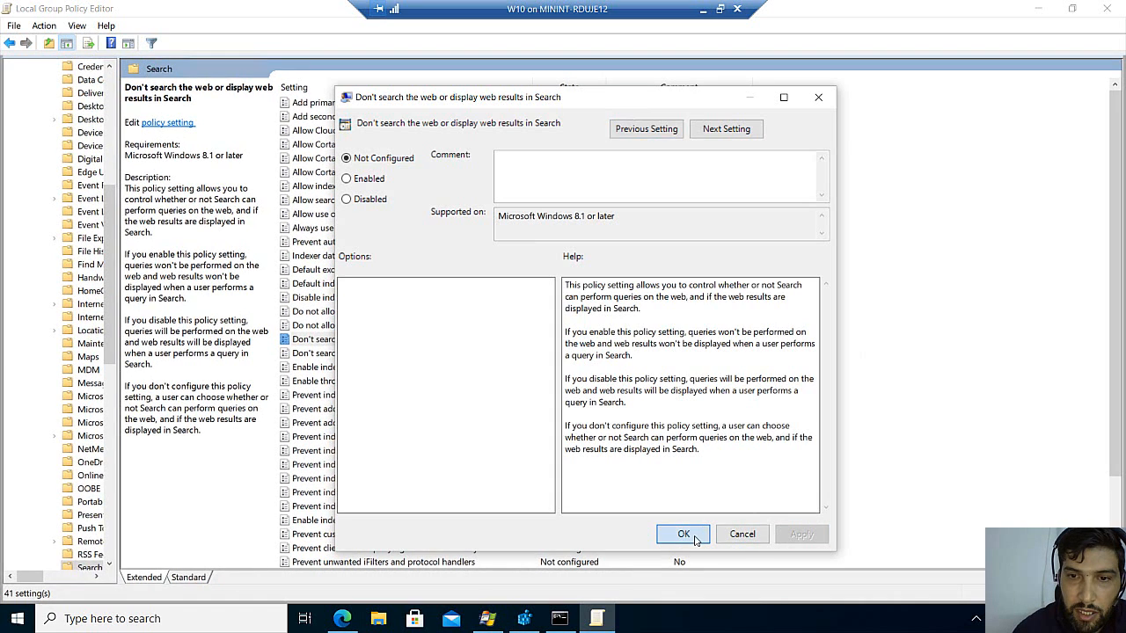
# Switch to the Command Prompt and force a Group Policy refresh with gpupdate /force
pyautogui.click(559, 618)
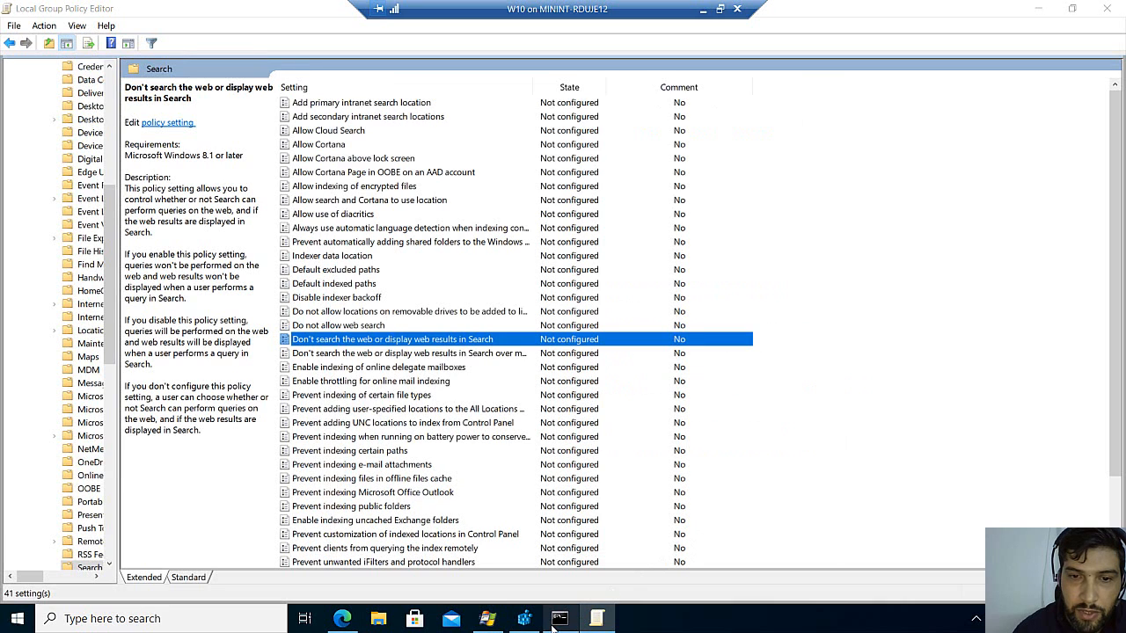
pyautogui.click(361, 303)
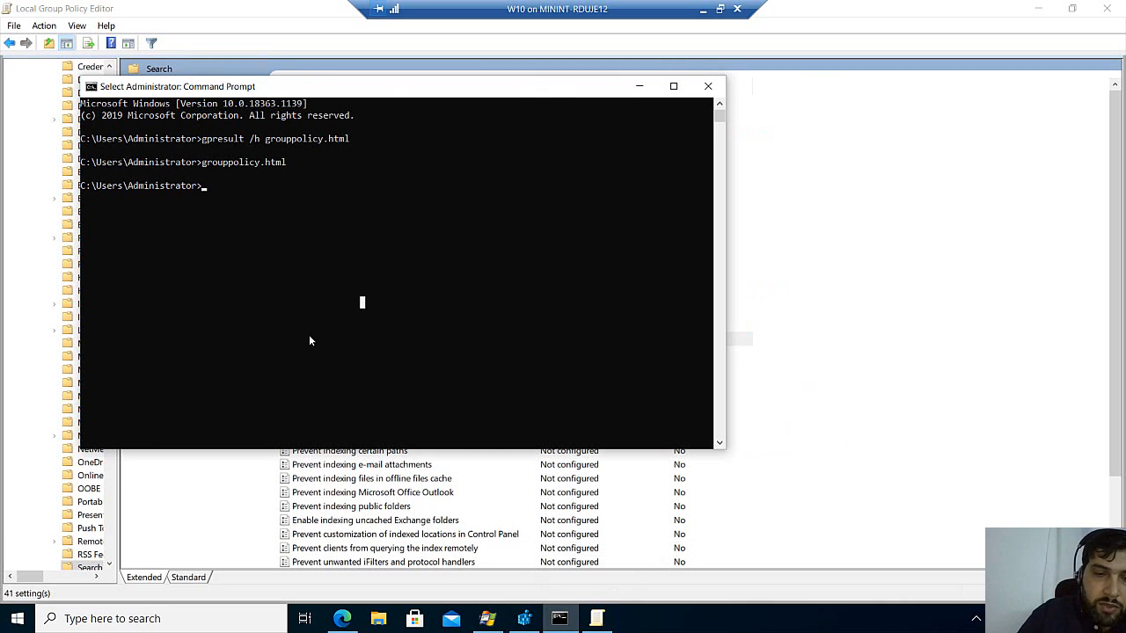
pyautogui.write('gpr')
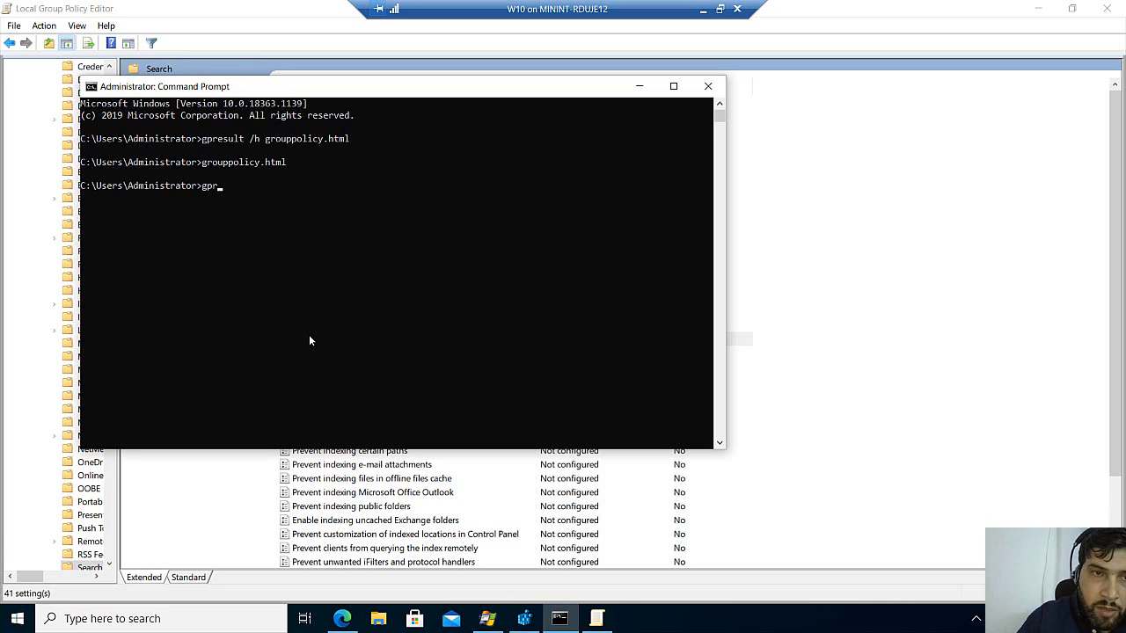
pyautogui.press('BackSpace')
pyautogui.write('update /f')
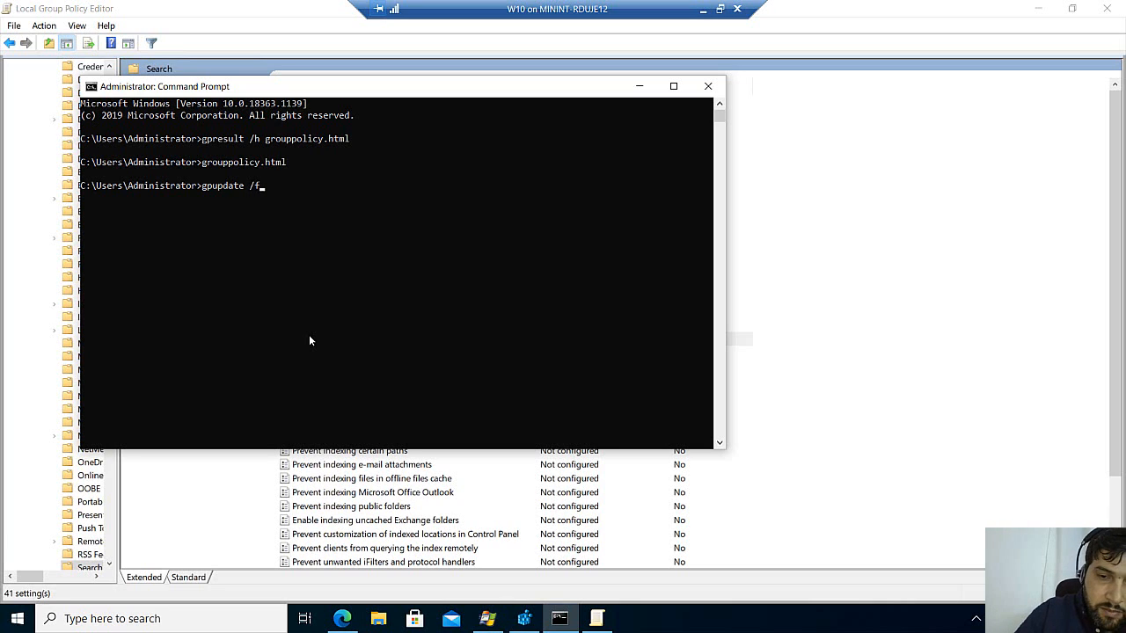
pyautogui.write('orce')
pyautogui.press('Return')
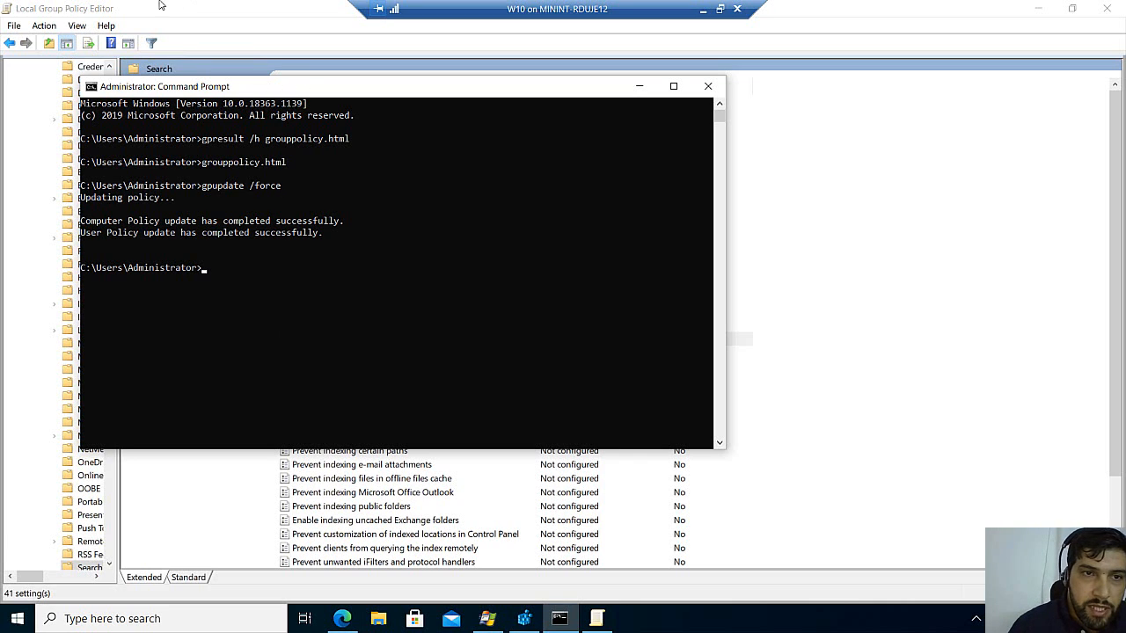
# Clear the desktop by minimizing the Command Prompt, policy editor, report and Process Monitor, and closing the event properties and Registry Editor
pyautogui.click(639, 86)
pyautogui.click(1038, 8)
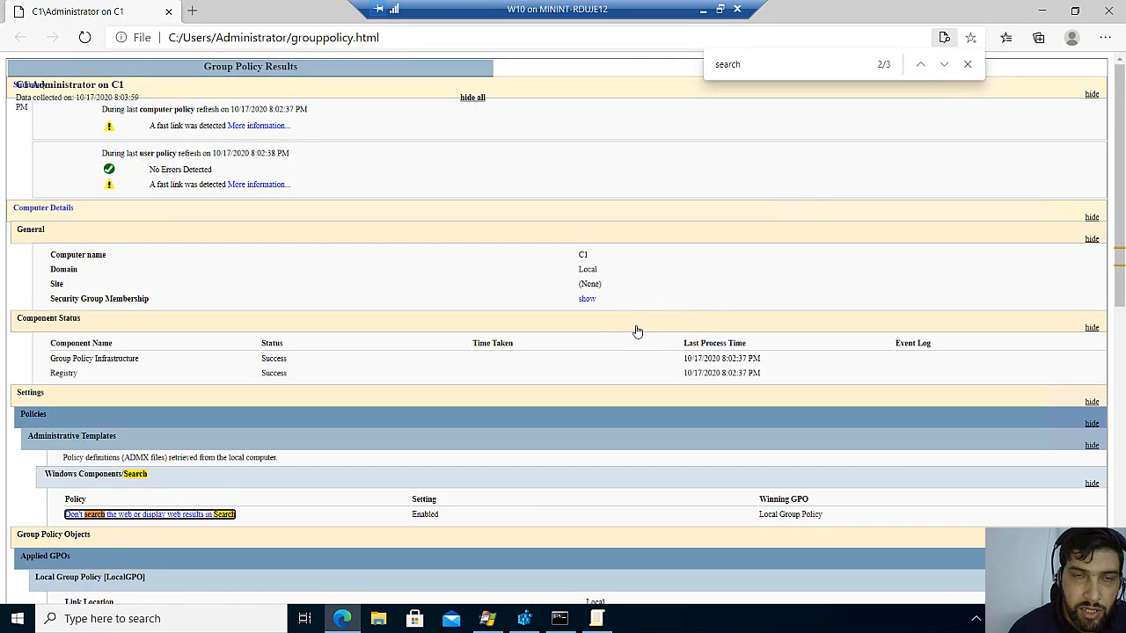
pyautogui.click(1042, 11)
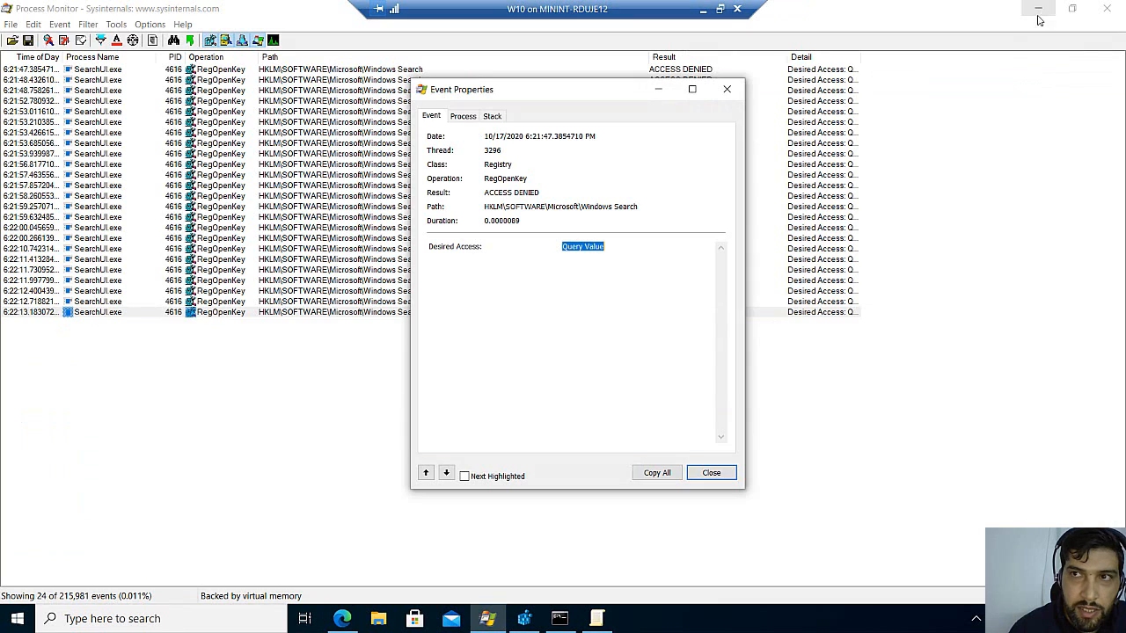
pyautogui.click(115, 623)
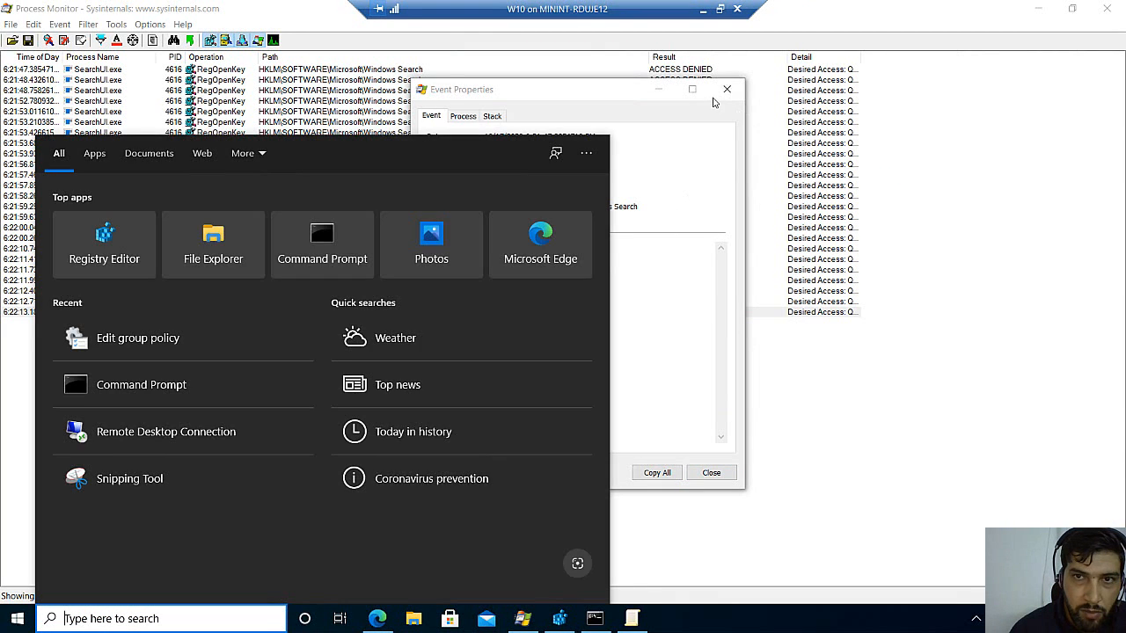
pyautogui.click(716, 95)
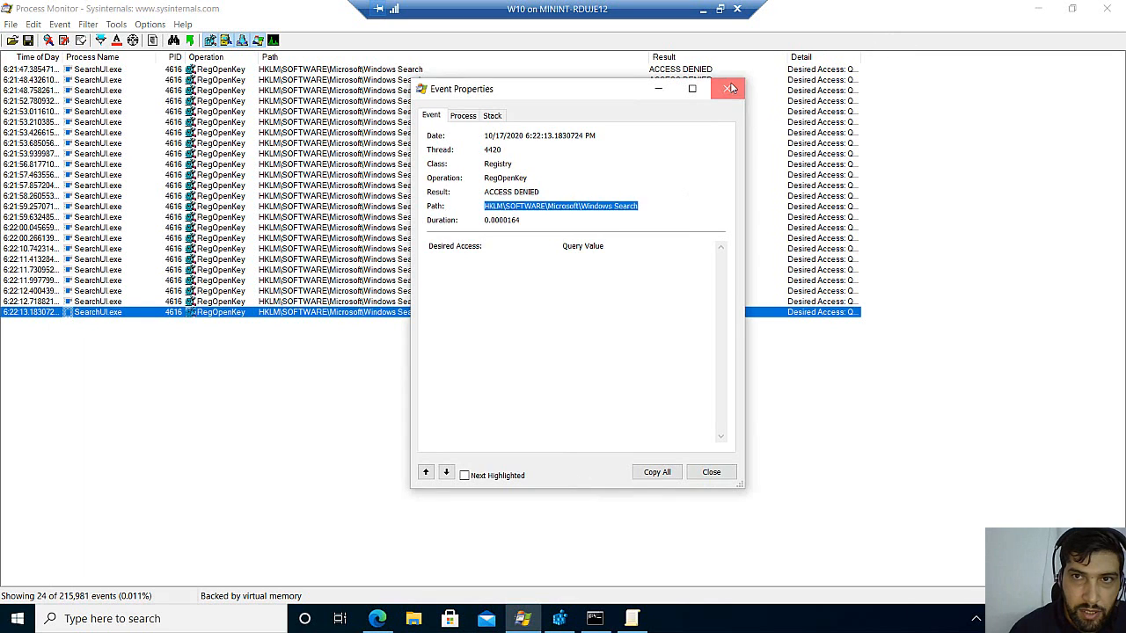
pyautogui.click(731, 88)
pyautogui.hotkey('ctrl', 'j')
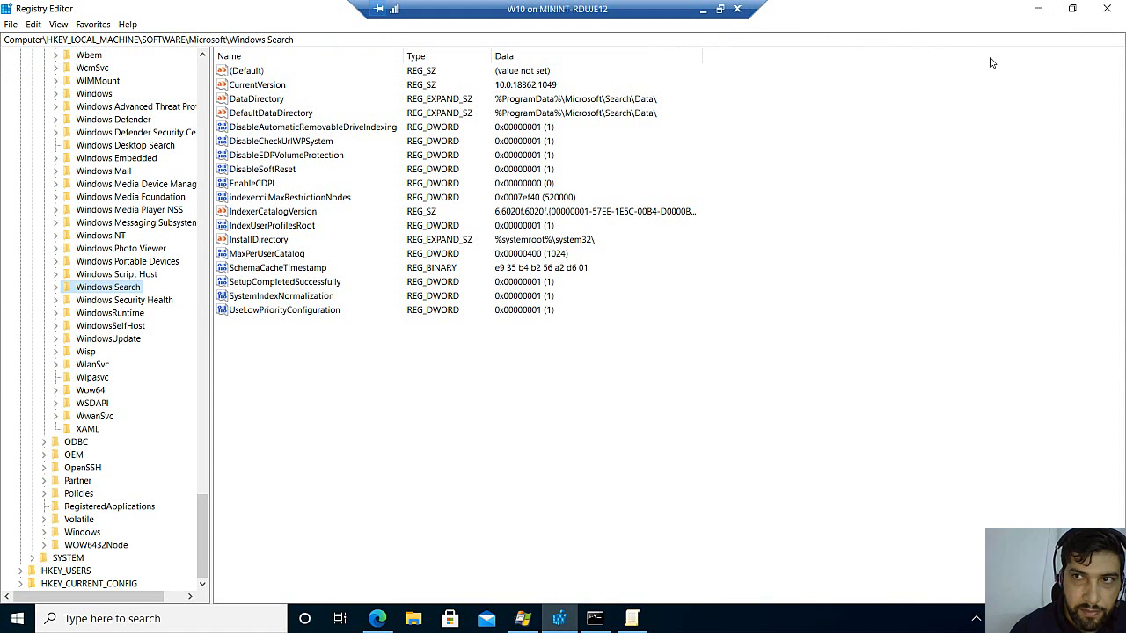
pyautogui.click(1107, 8)
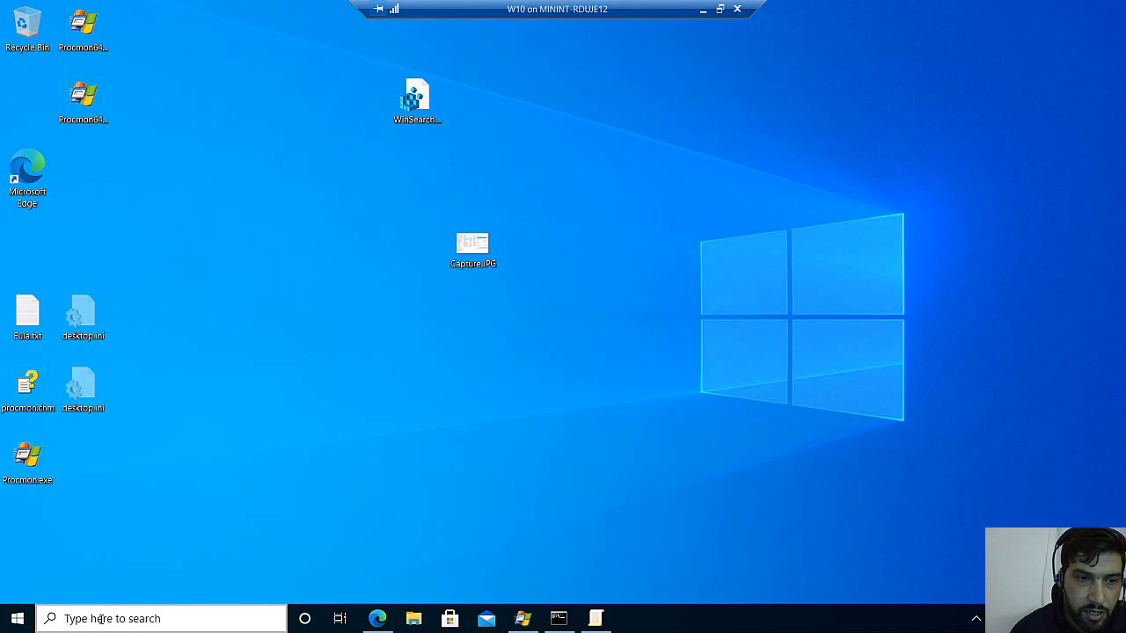
# Search Windows for "youtube" and look through the search pane to check whether web results are displayed
pyautogui.click(100, 619)
pyautogui.write('y')
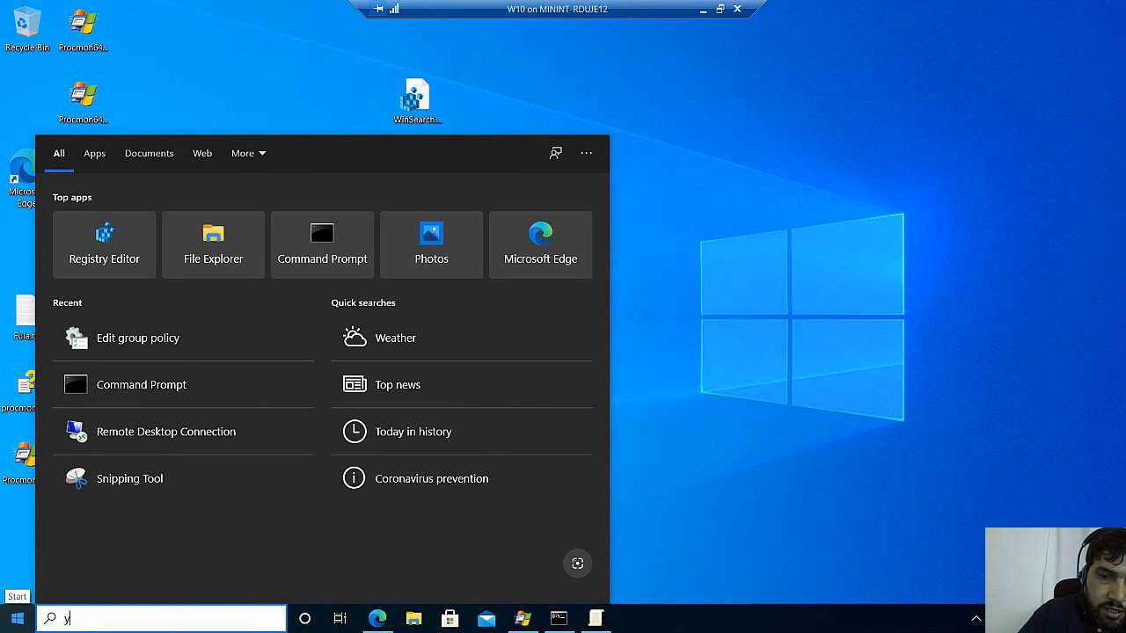
pyautogui.write('outube')
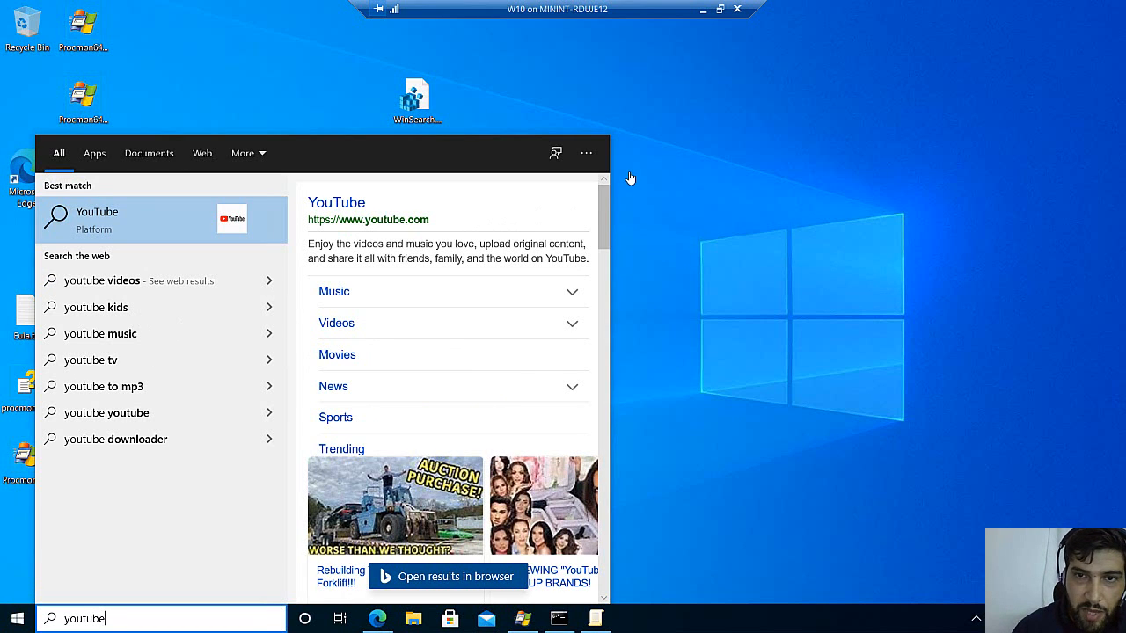
pyautogui.click(607, 234)
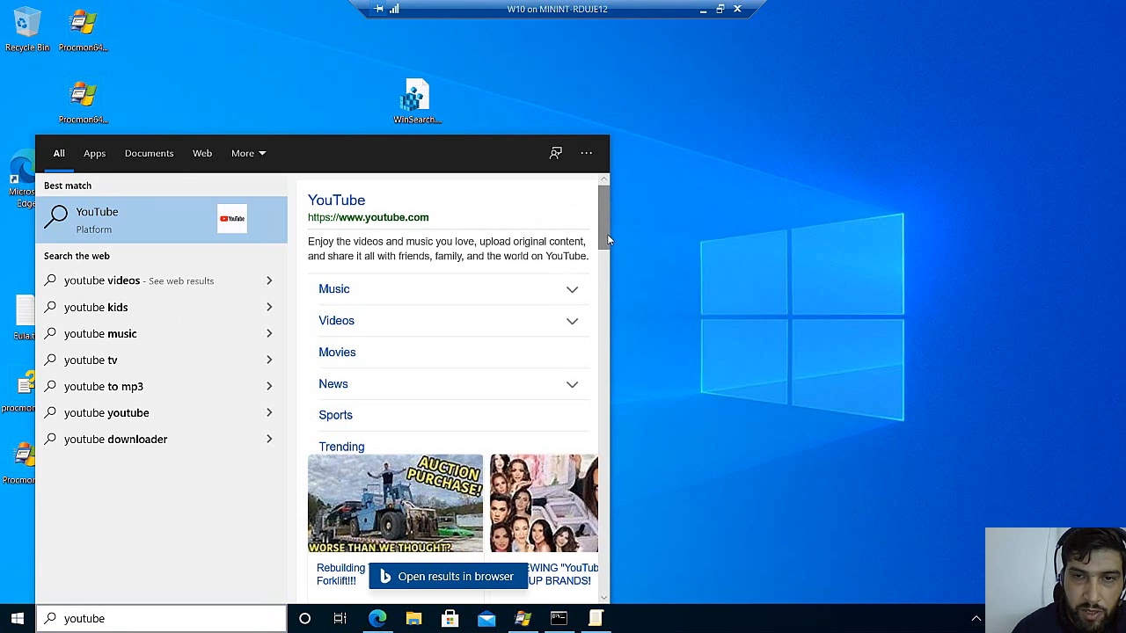
pyautogui.scroll(-6, 605, 264)
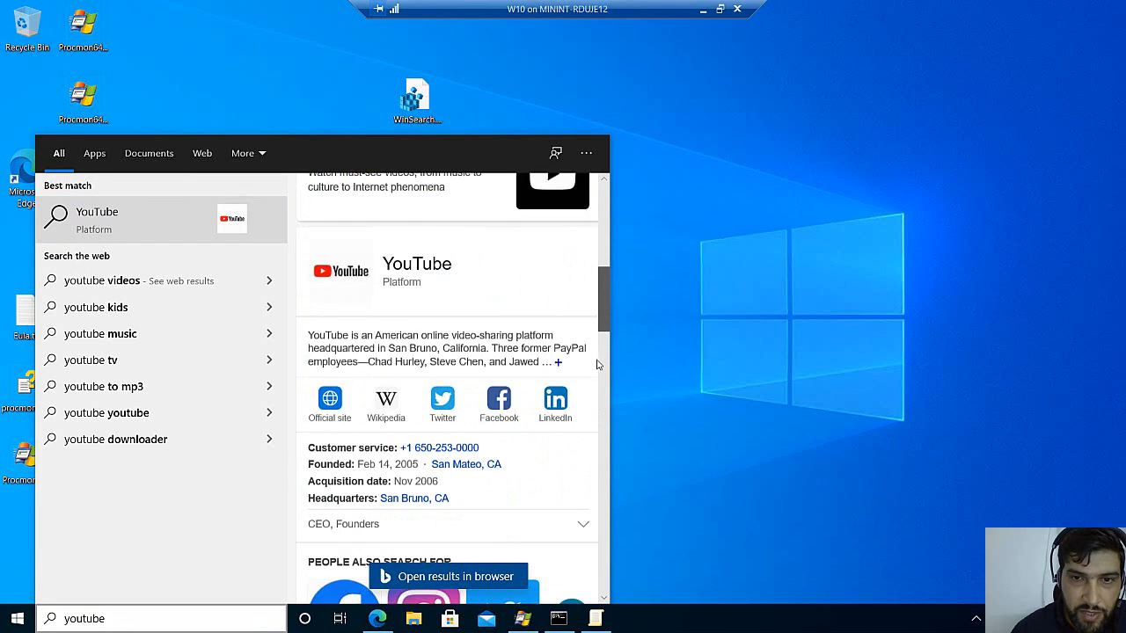
pyautogui.scroll(-6, 592, 380)
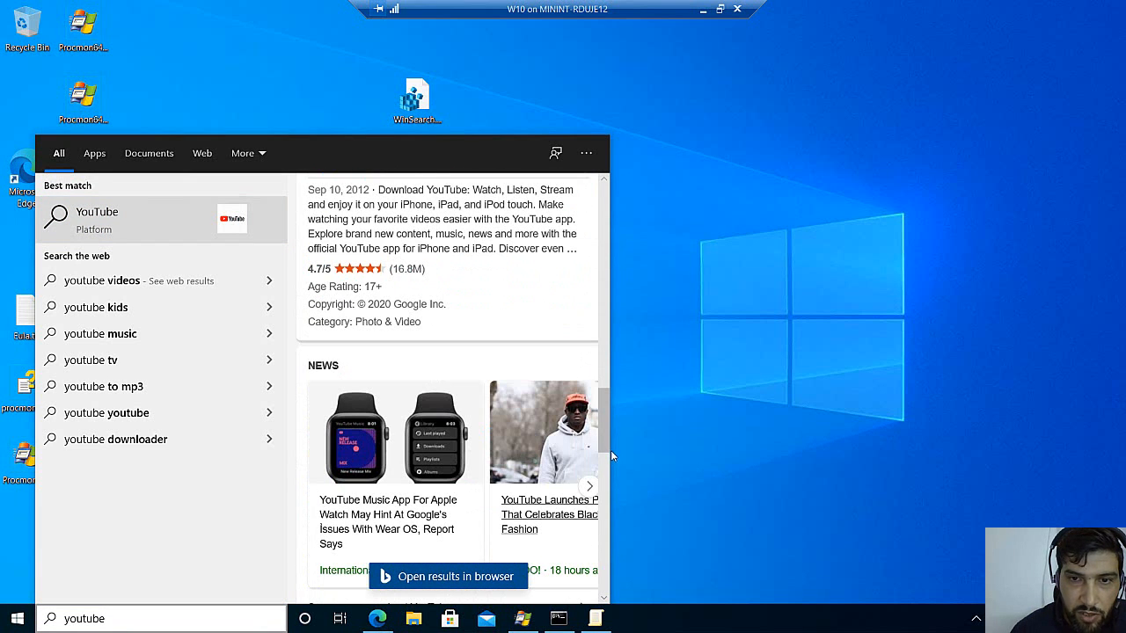
pyautogui.scroll(5, 604, 409)
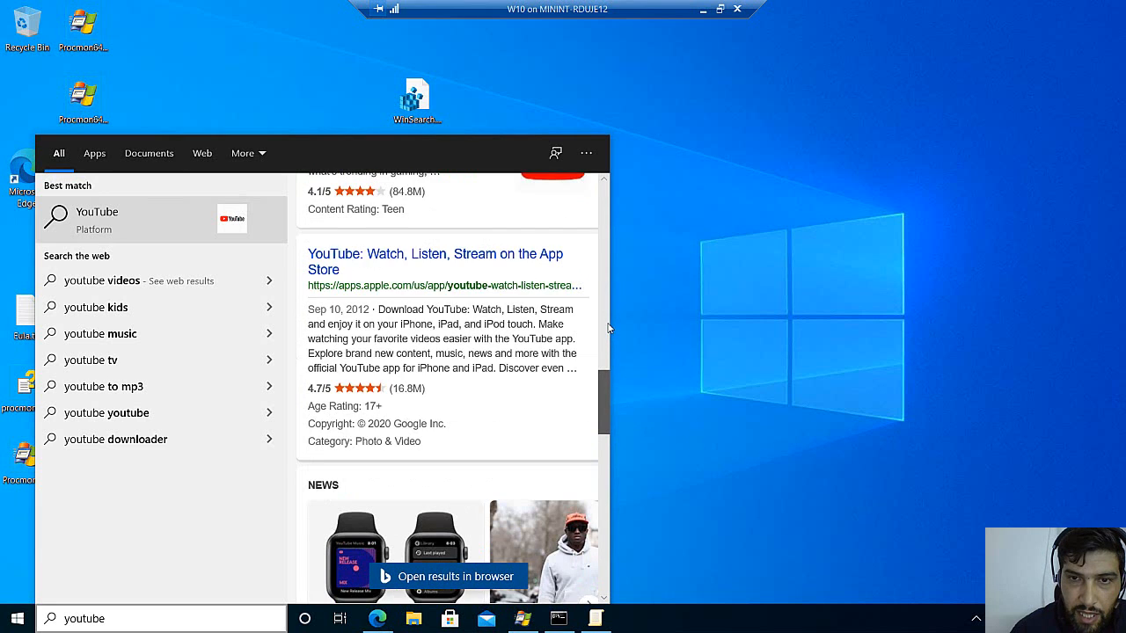
pyautogui.scroll(6, 605, 290)
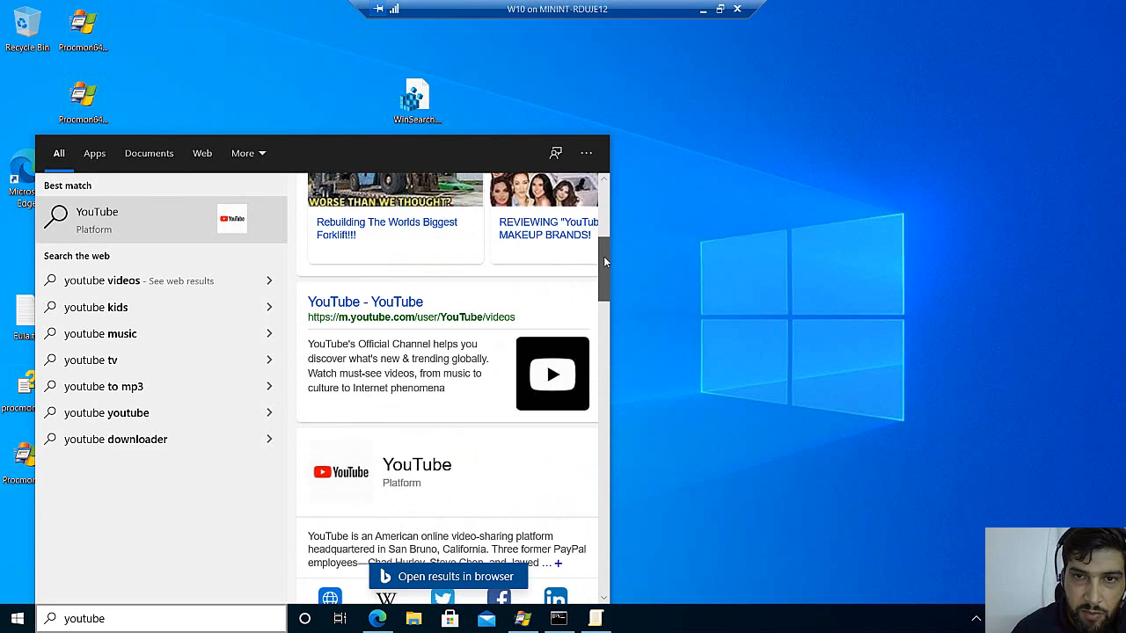
pyautogui.scroll(3, 597, 254)
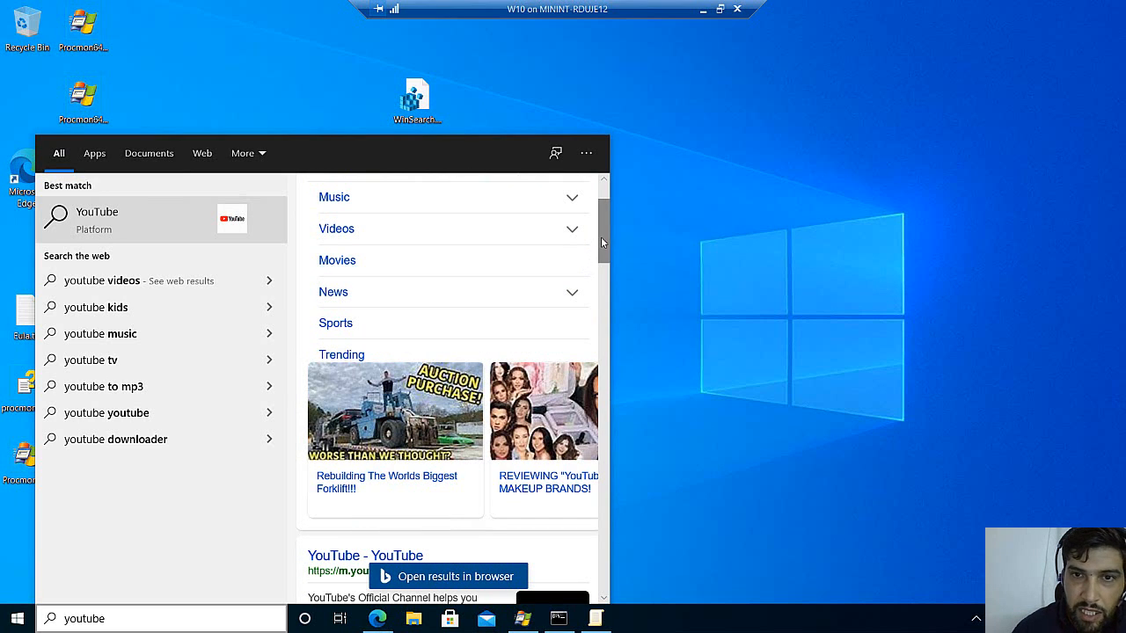
pyautogui.moveTo(602, 239); pyautogui.dragTo(603, 225)
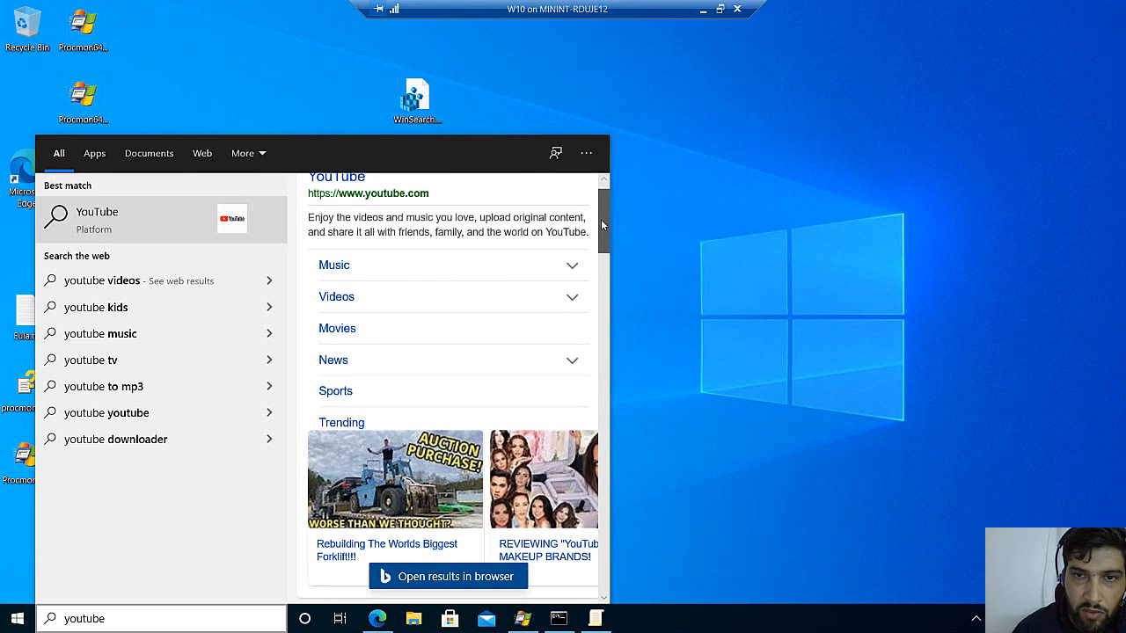